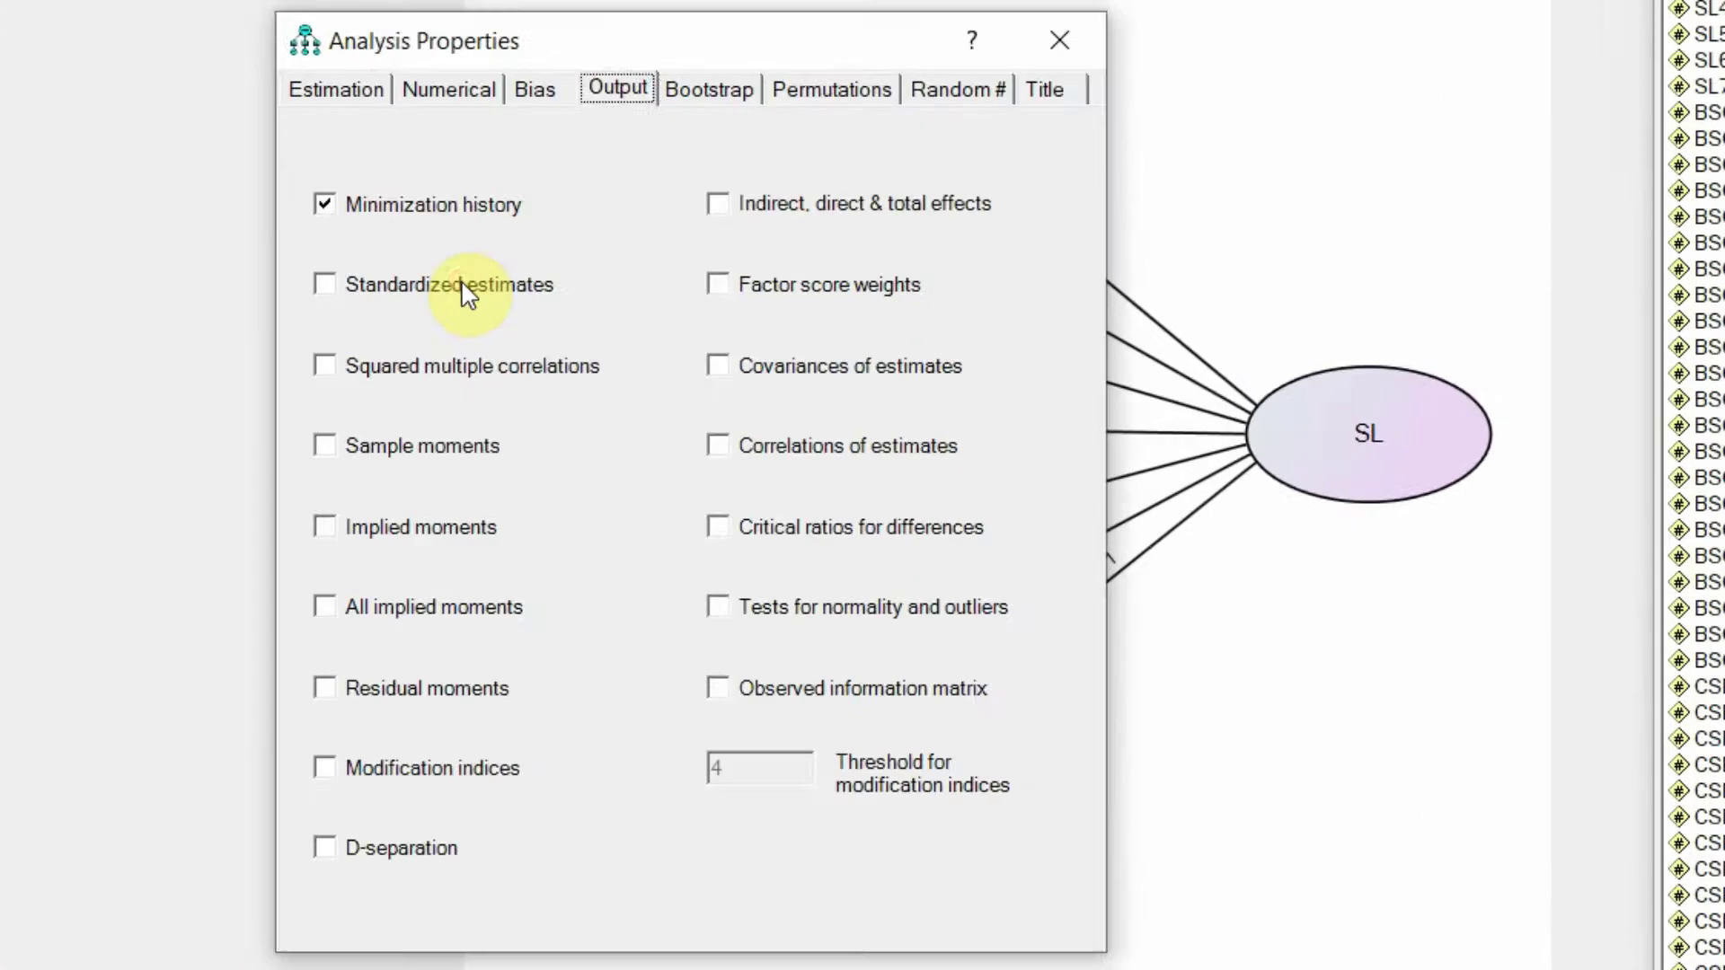
Step: Enable standardized estimates and modification indices in the analysis output properties
left_click(701, 324)
left_click(376, 778)
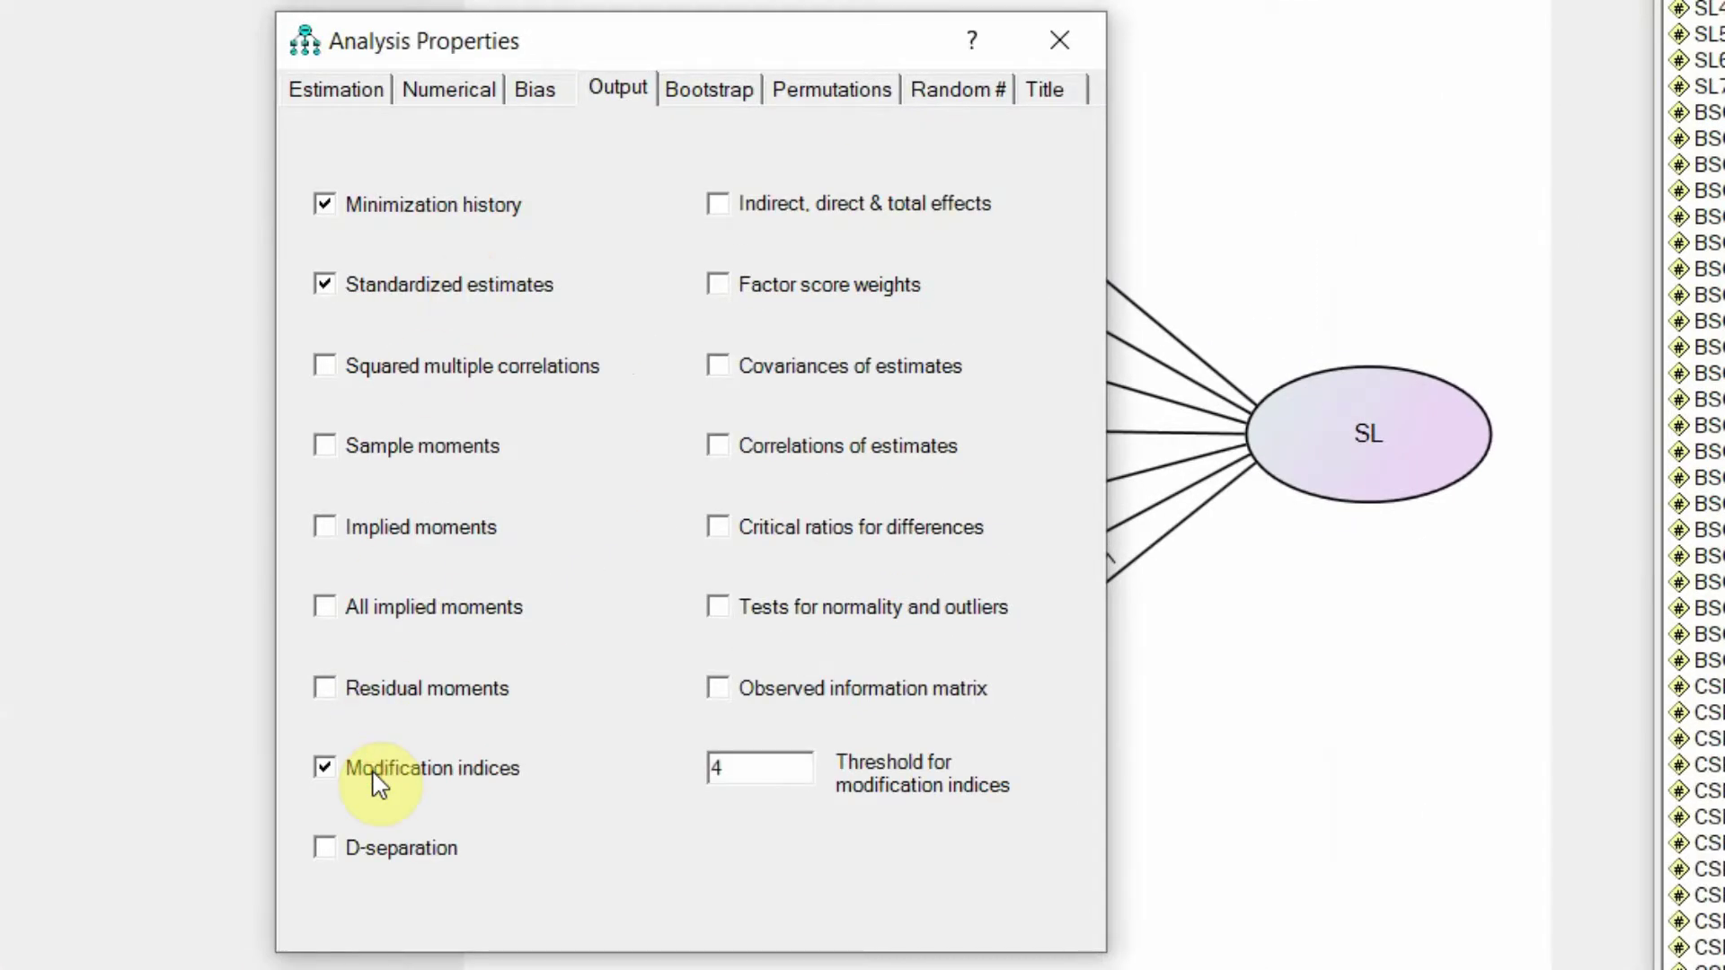
left_click(782, 454)
left_click(496, 368)
left_click(789, 446)
left_click(462, 366)
left_click(1056, 41)
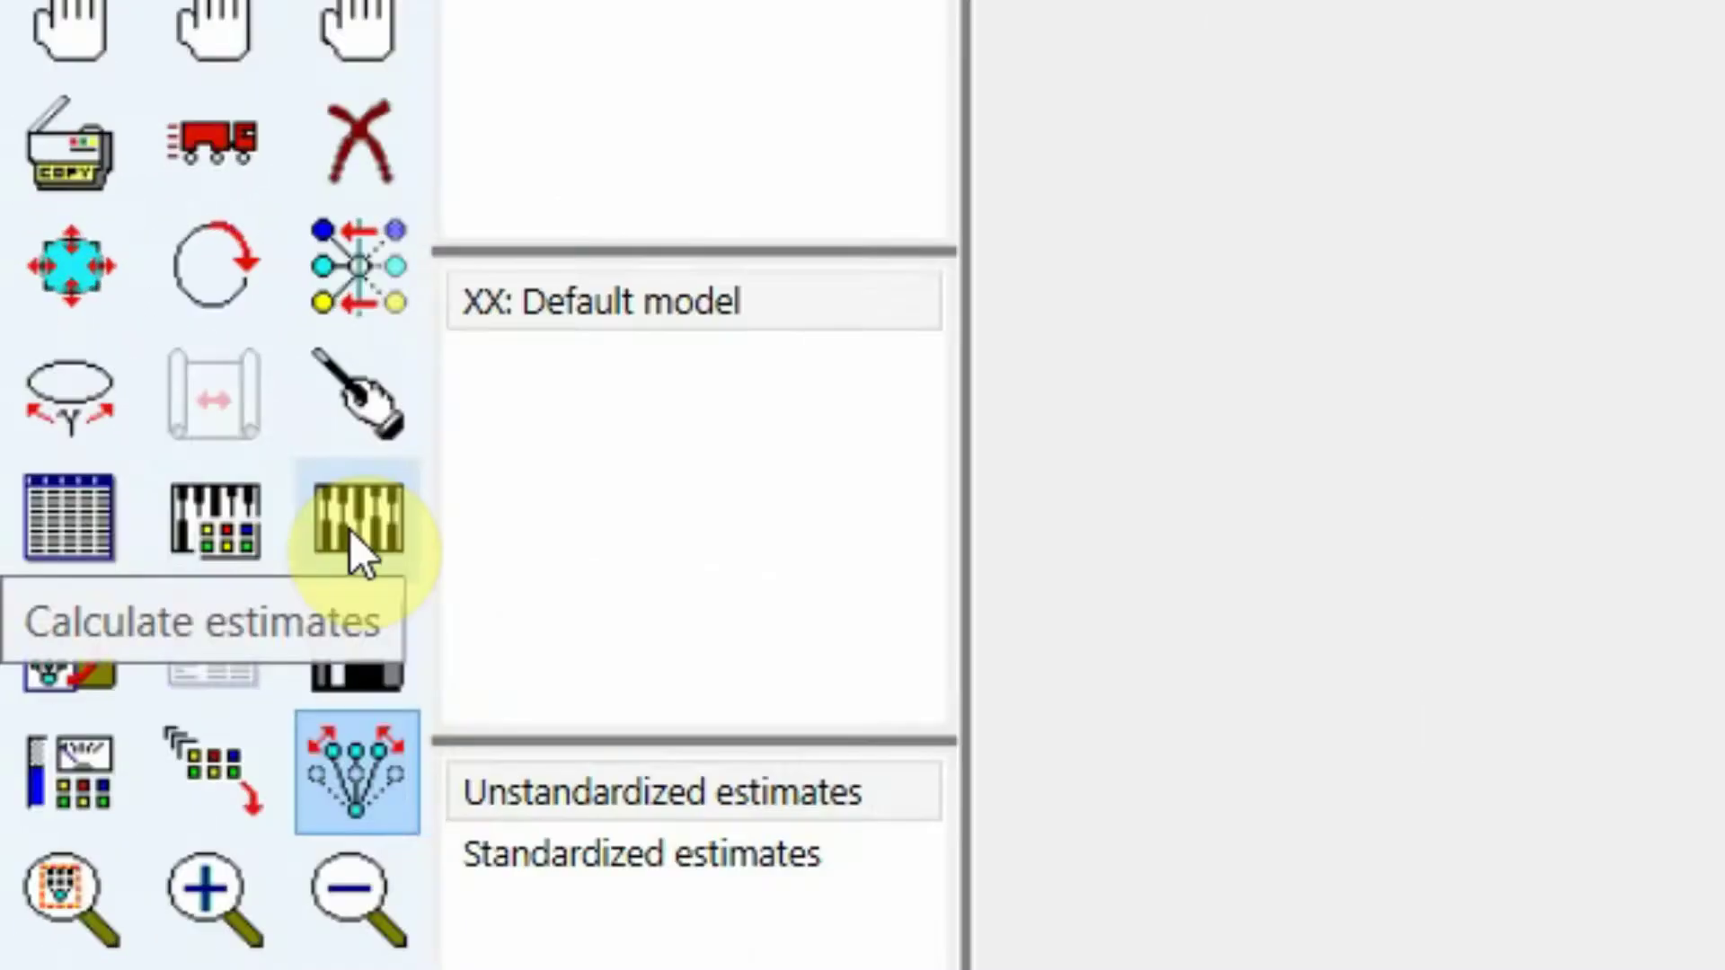
Step: Try to calculate the estimates for the unsaved SL measurement model
left_click(112, 363)
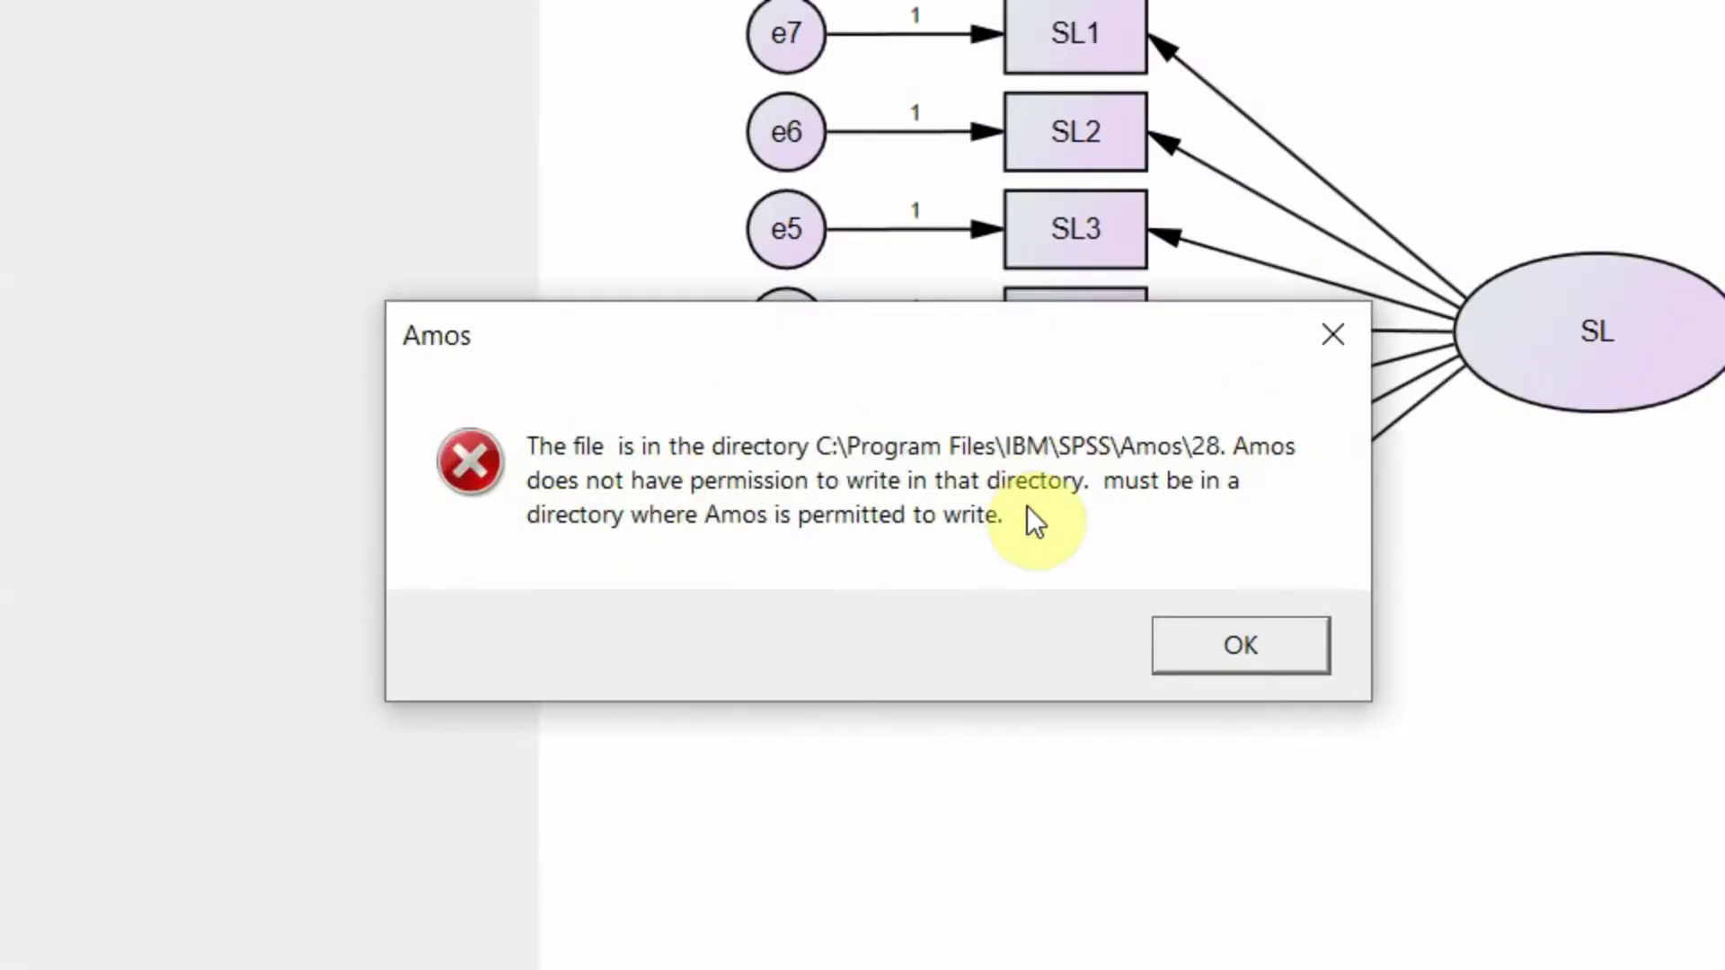
left_click(1247, 643)
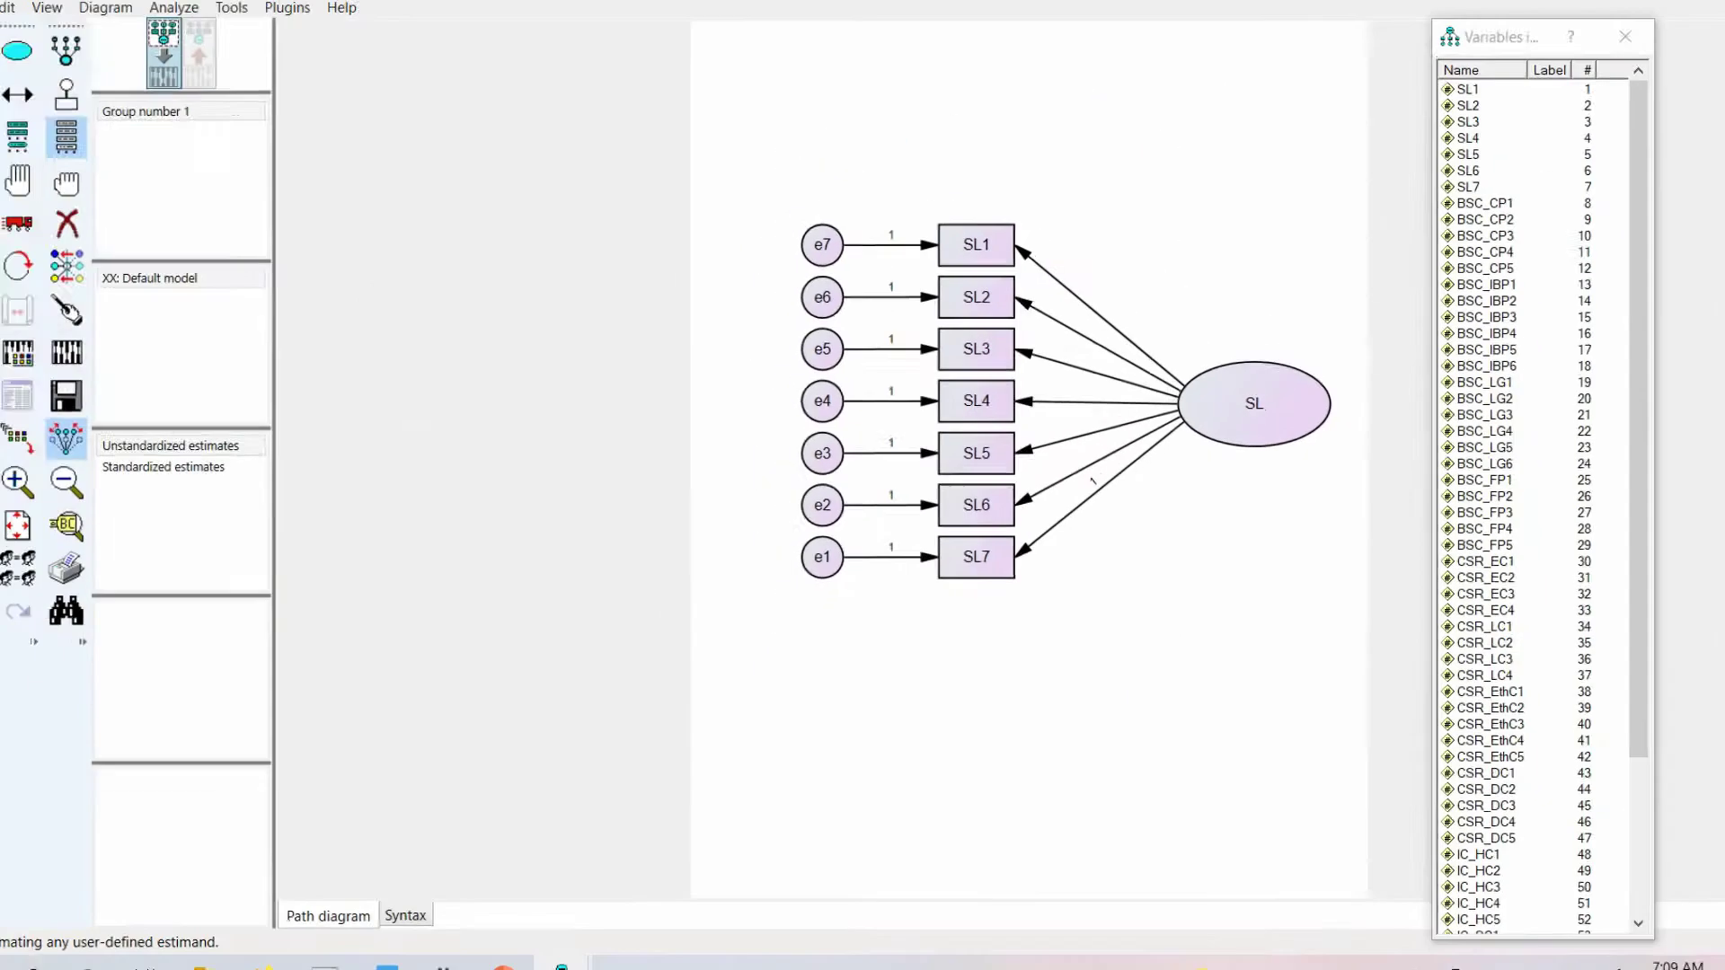
Step: Start saving the path diagram and create a folder named FM inside the "4. My First AMOS Model" folder on drive D
left_click(18, 36)
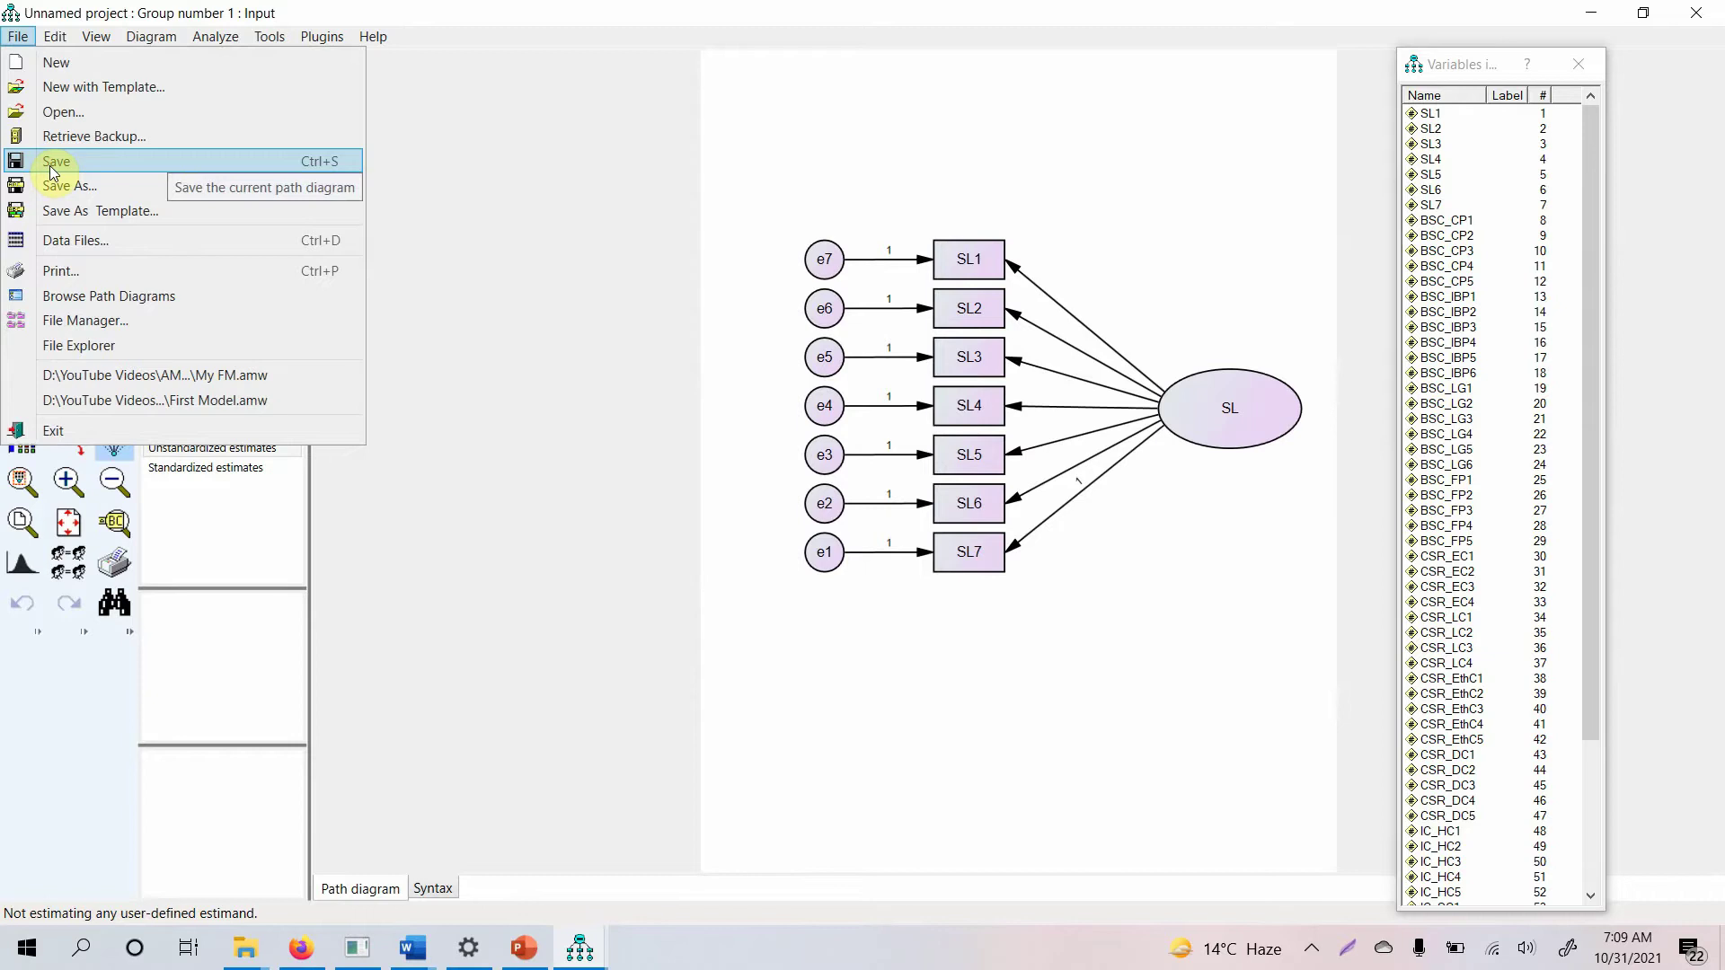
left_click(50, 165)
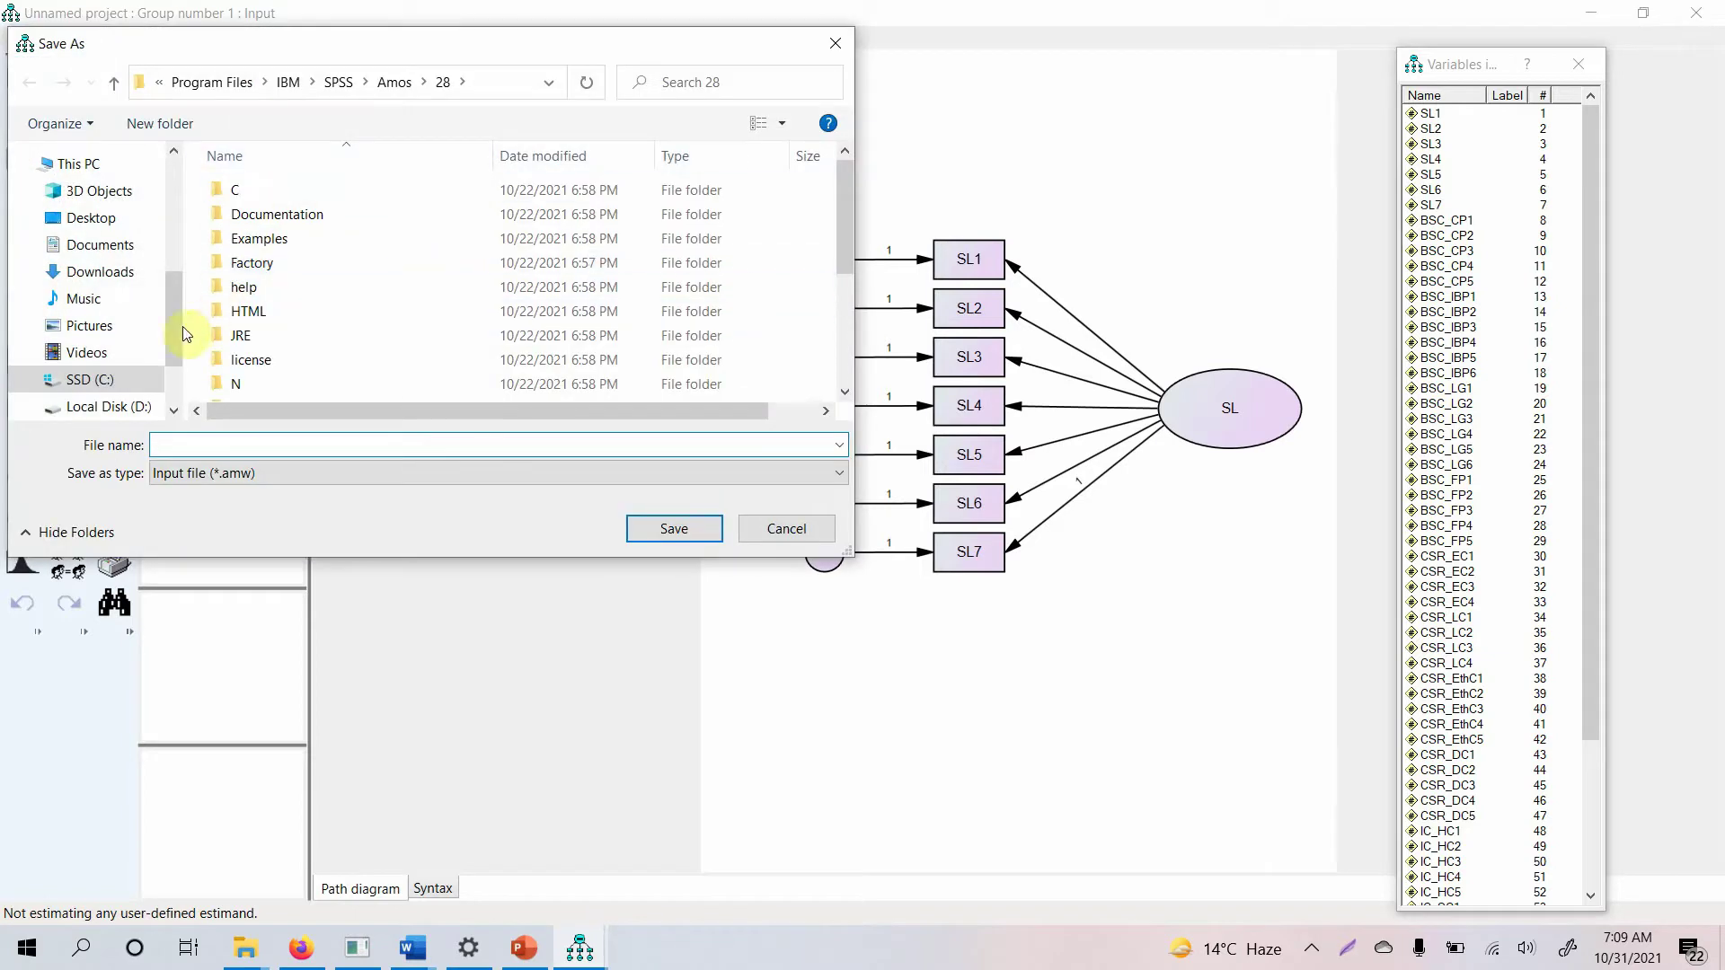
left_click_drag(175, 295, 181, 347)
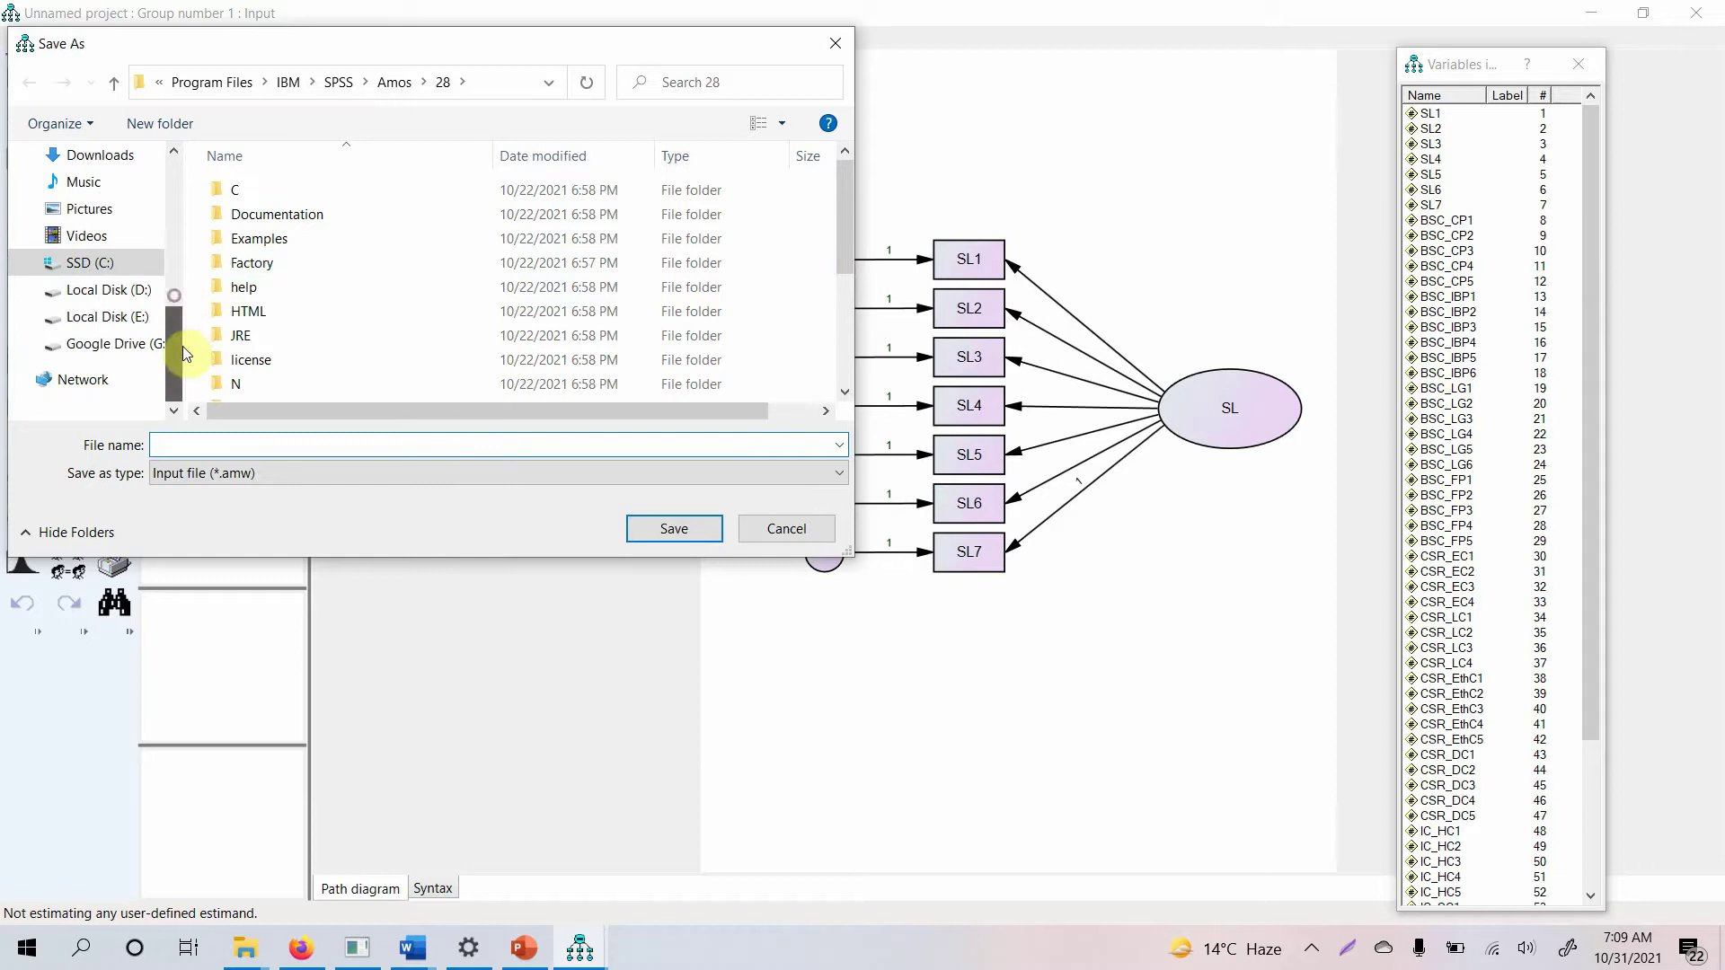
left_click(157, 123)
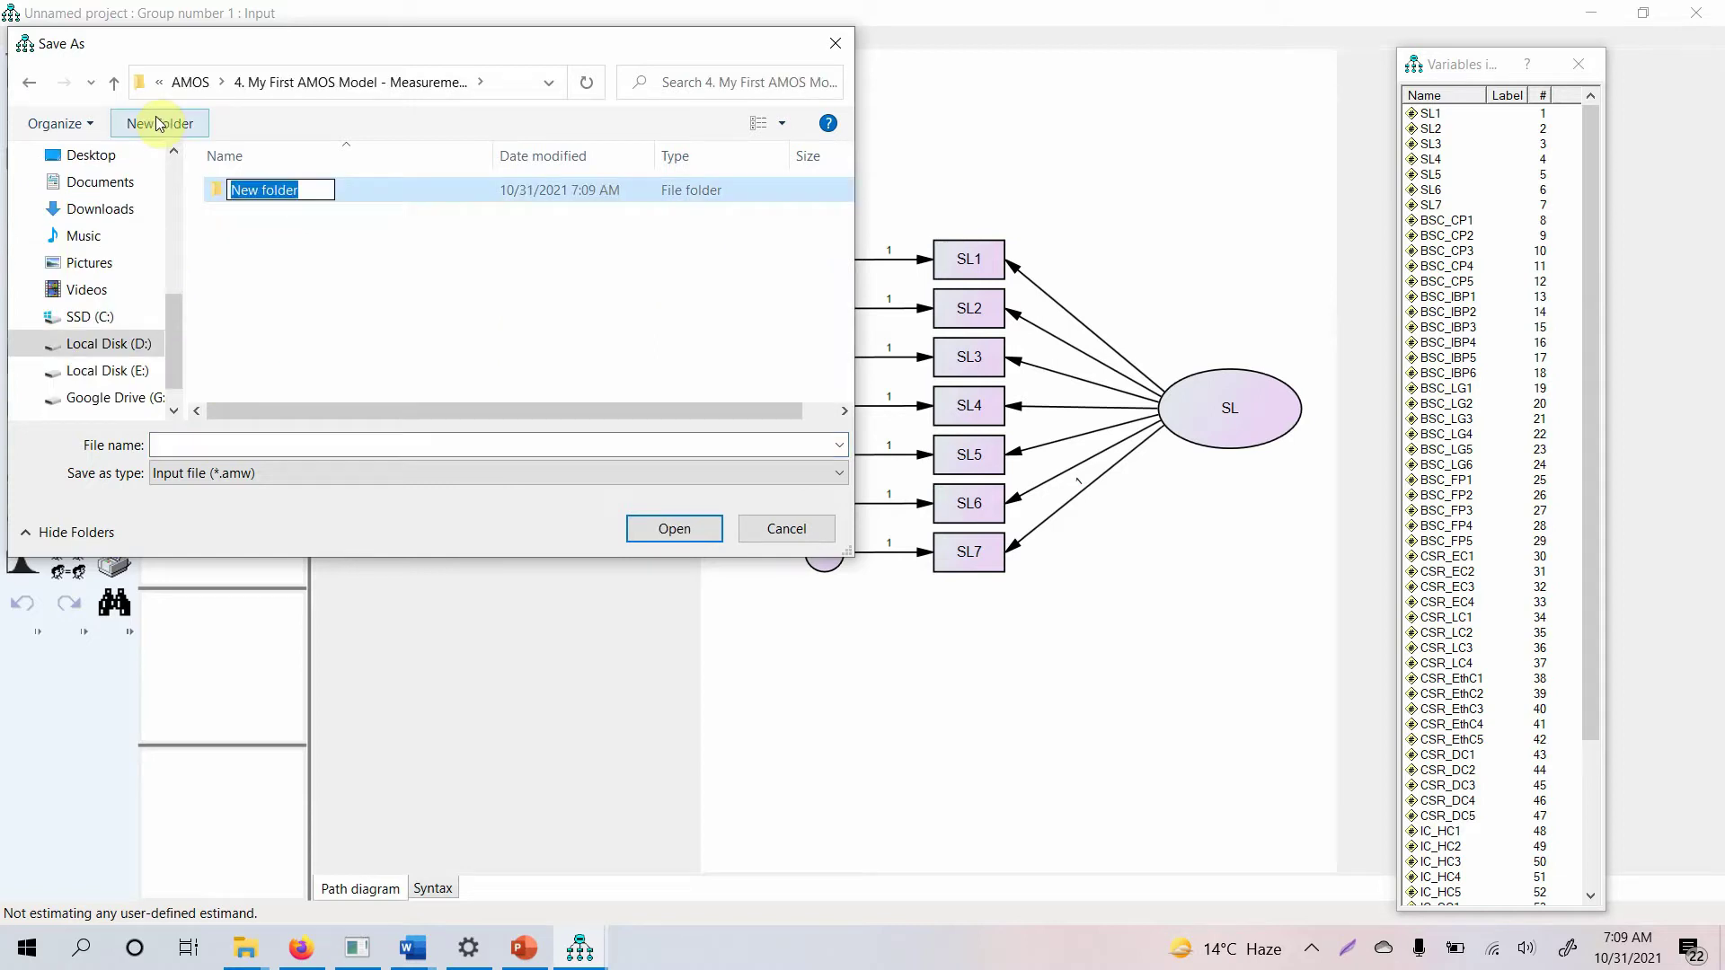
type("FM")
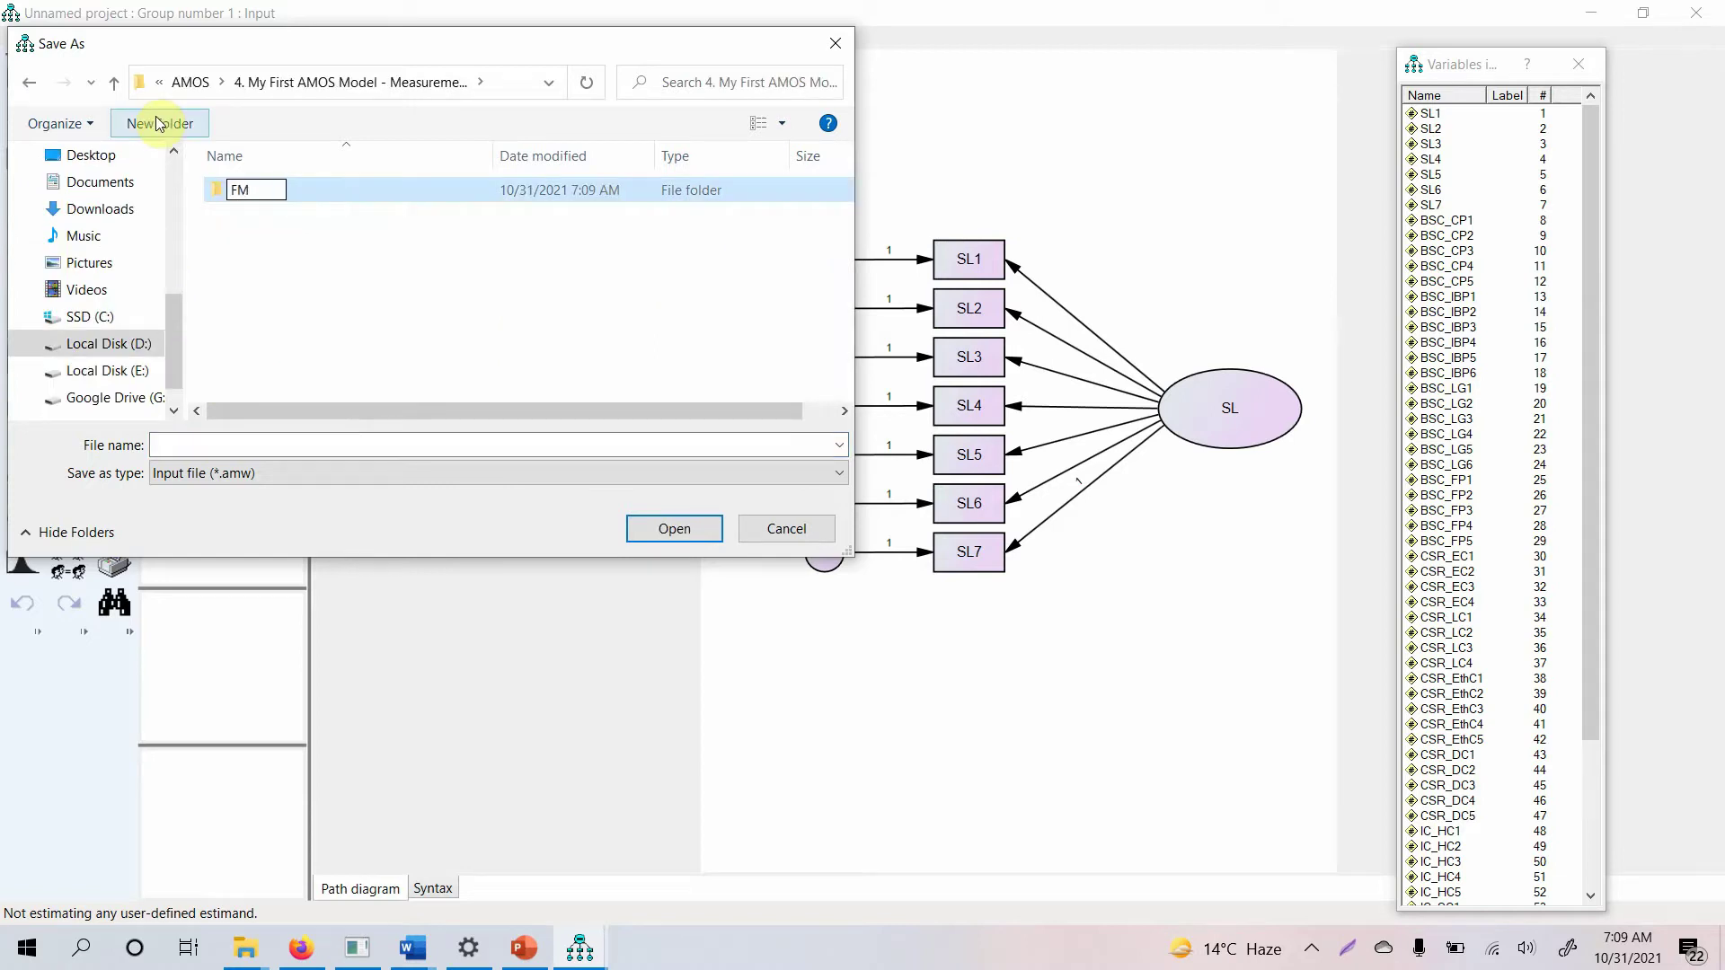
key("Return")
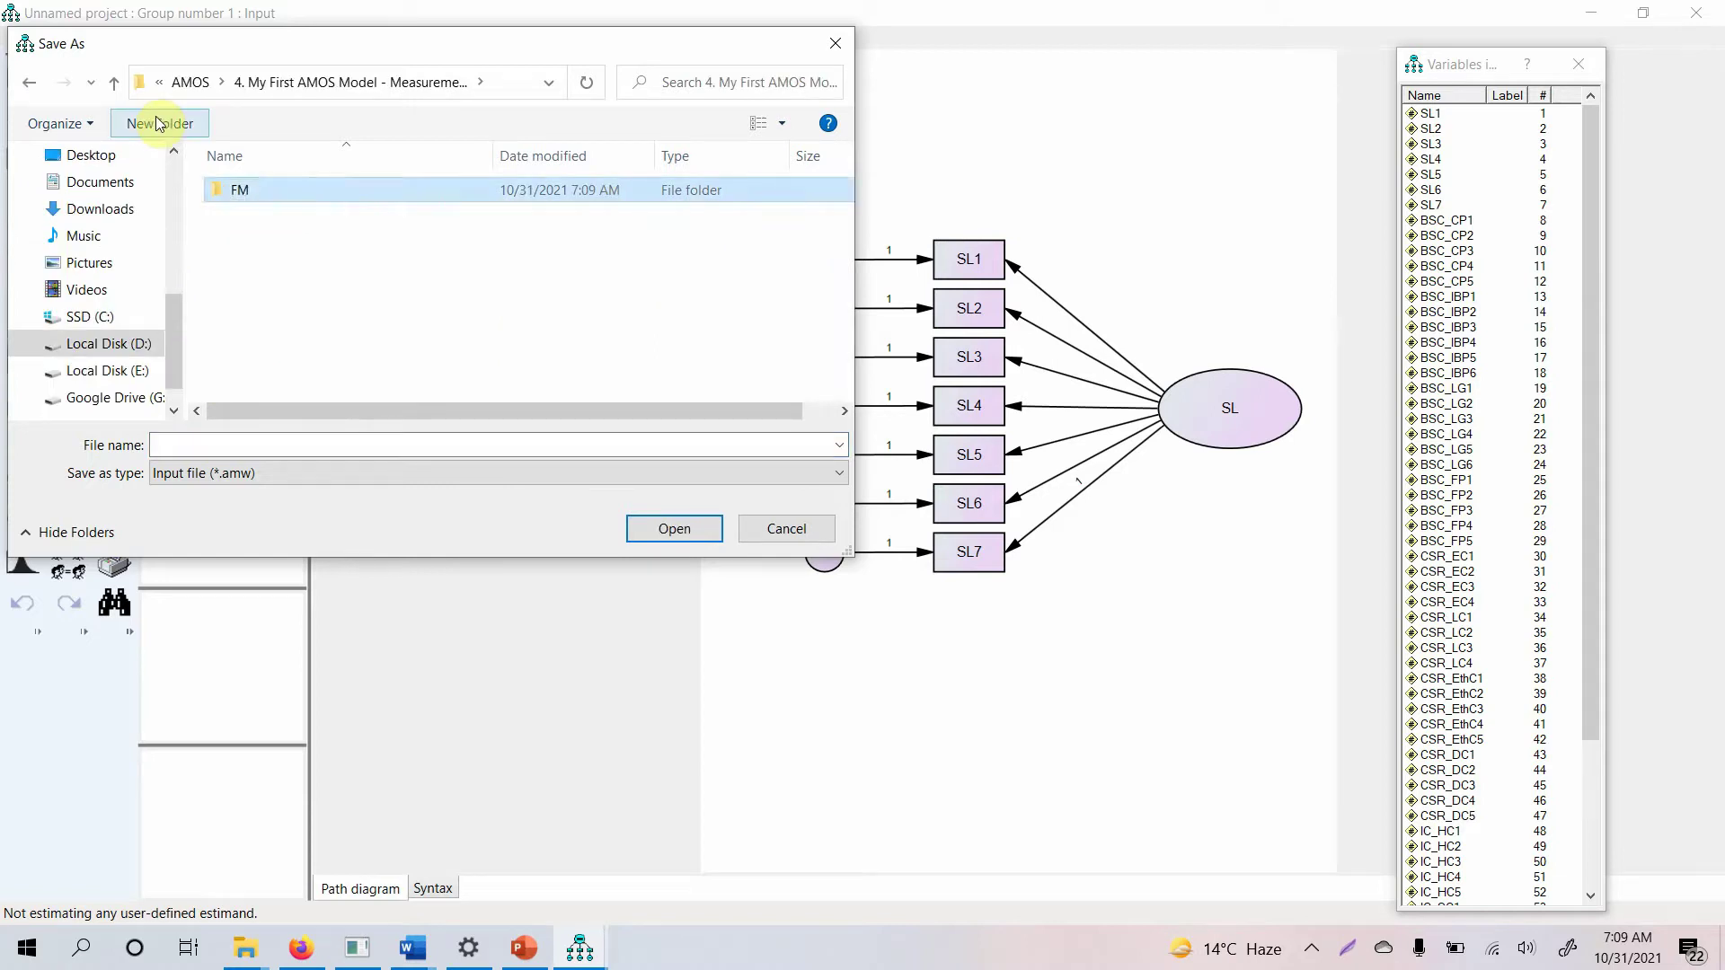
Step: Save the path diagram as an input file named FM in the new FM folder
key("Return")
left_click(223, 445)
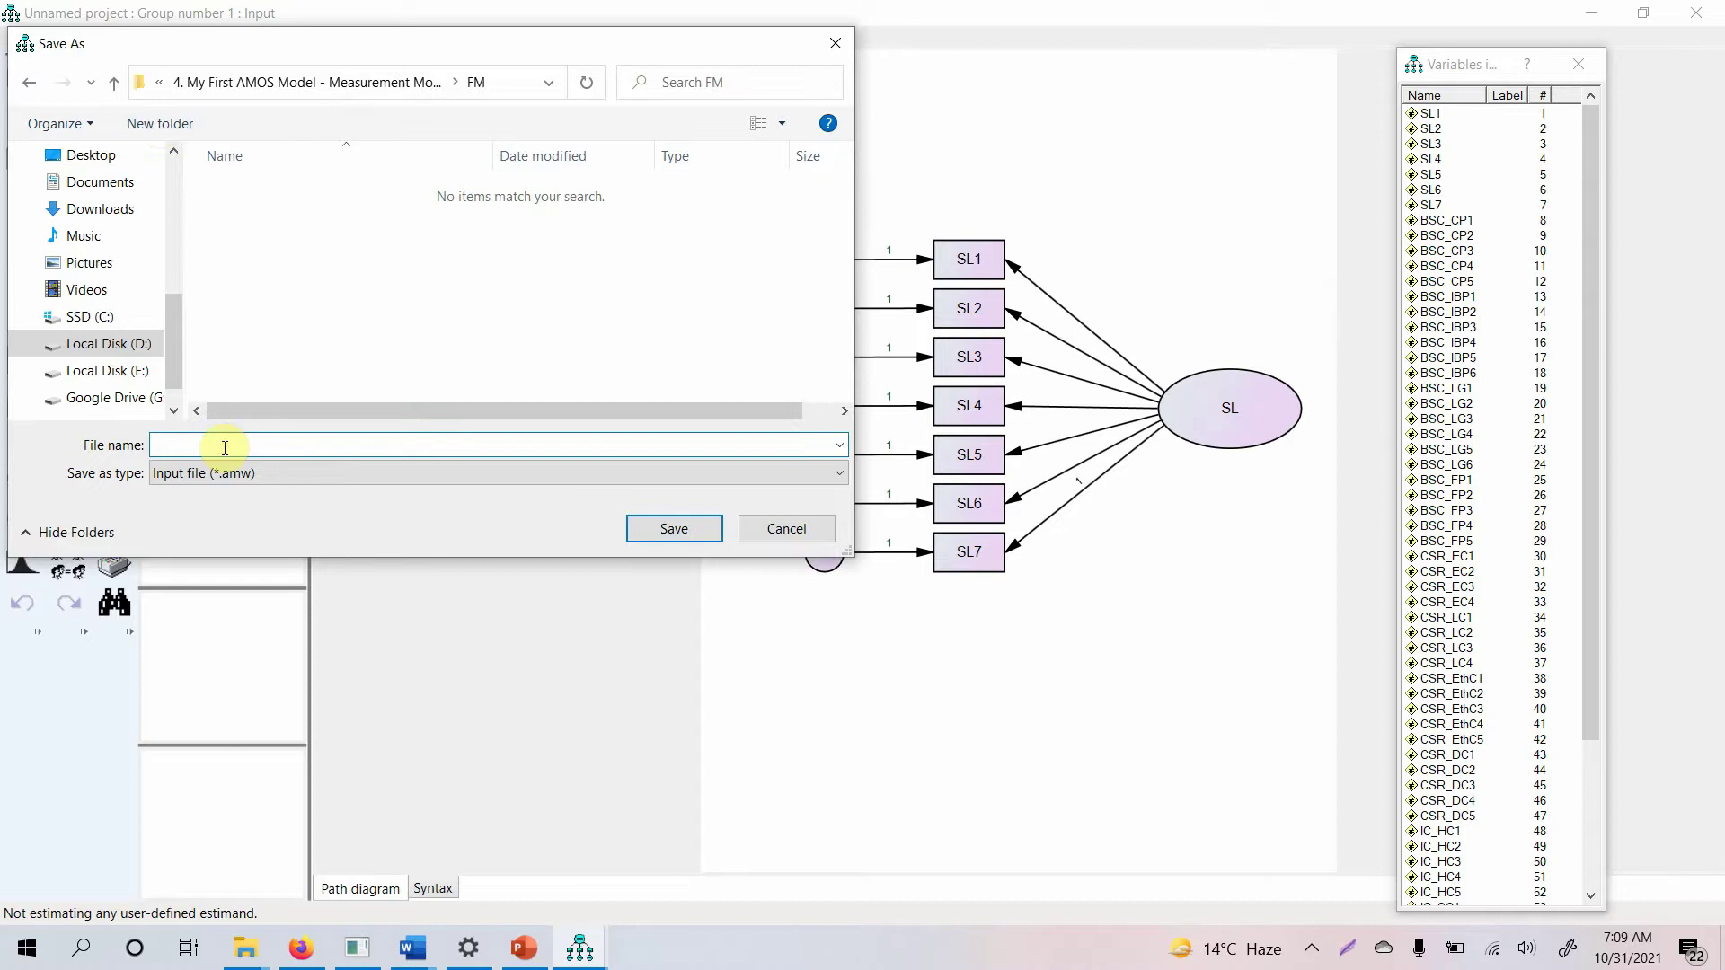
type("FM")
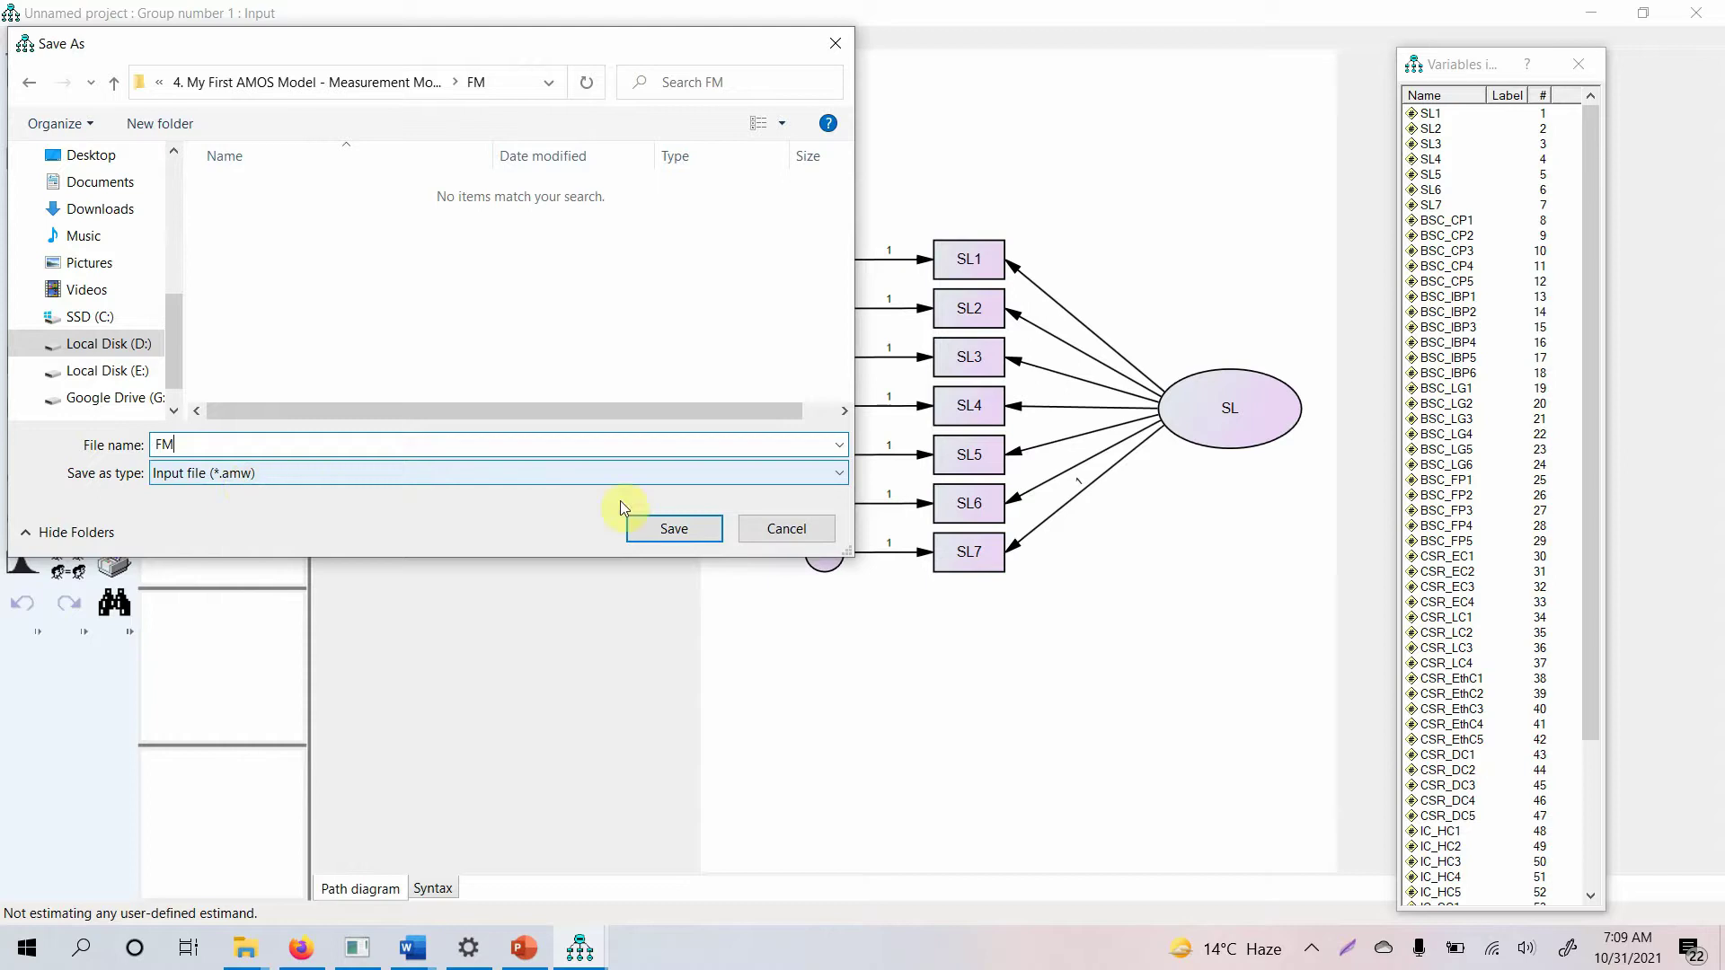
left_click(676, 526)
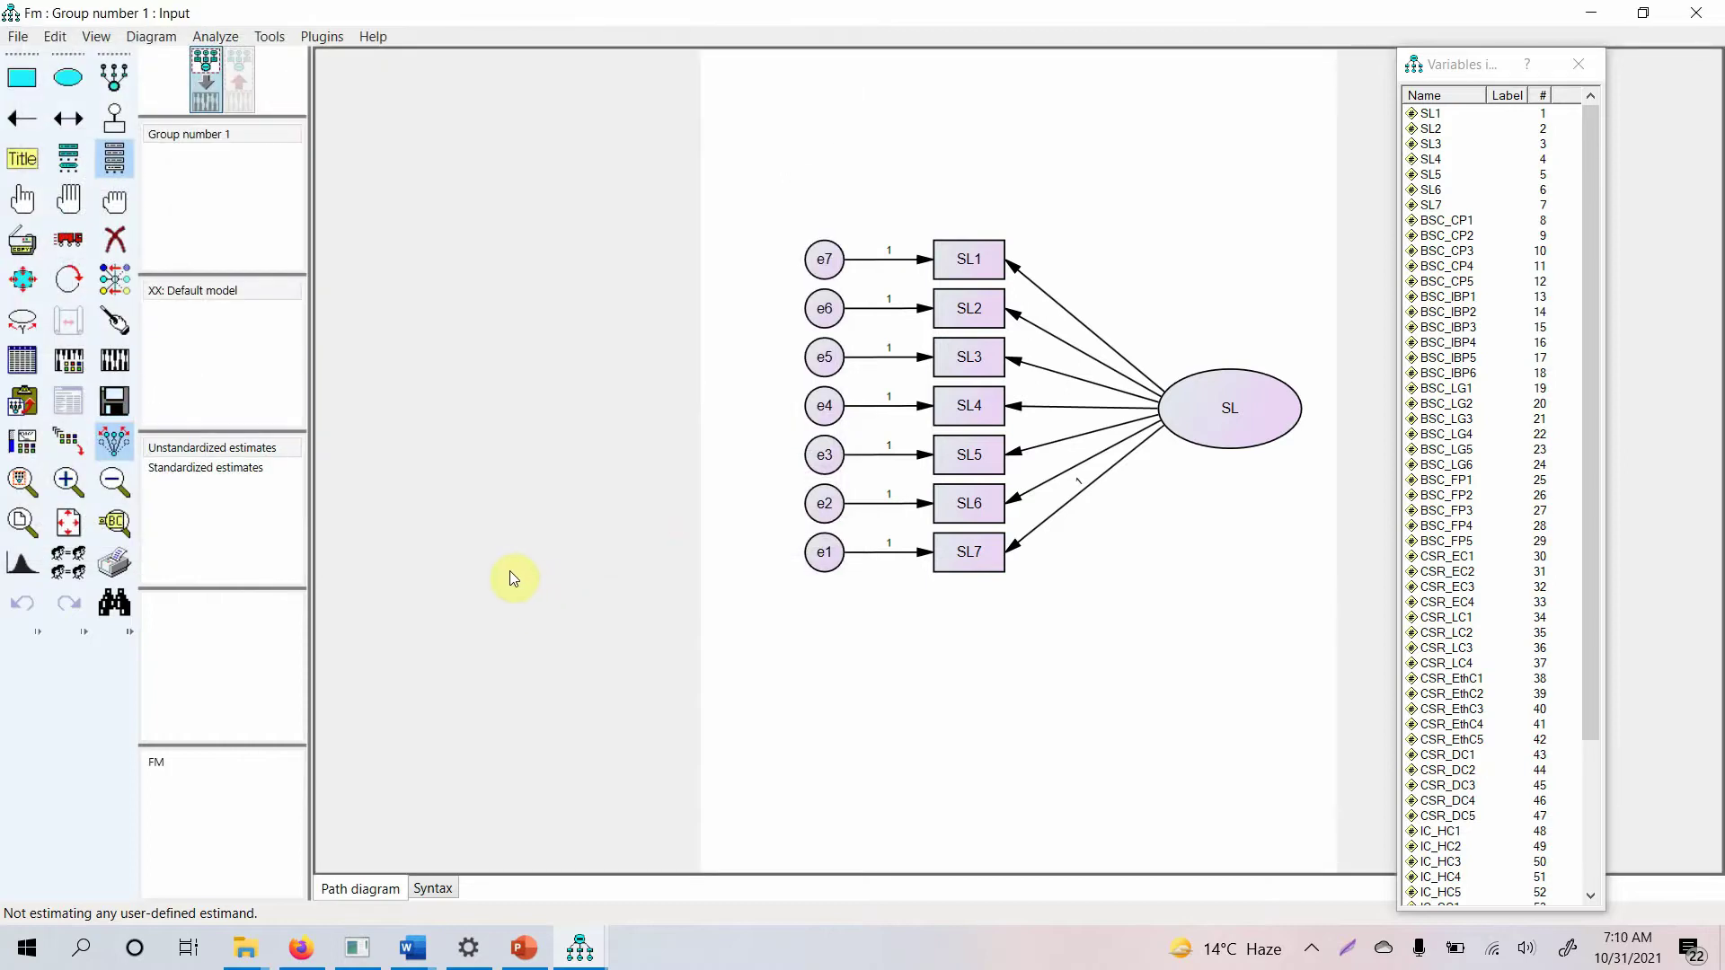
Step: Calculate the estimates and show the standardized estimates on the output path diagram
left_click(113, 360)
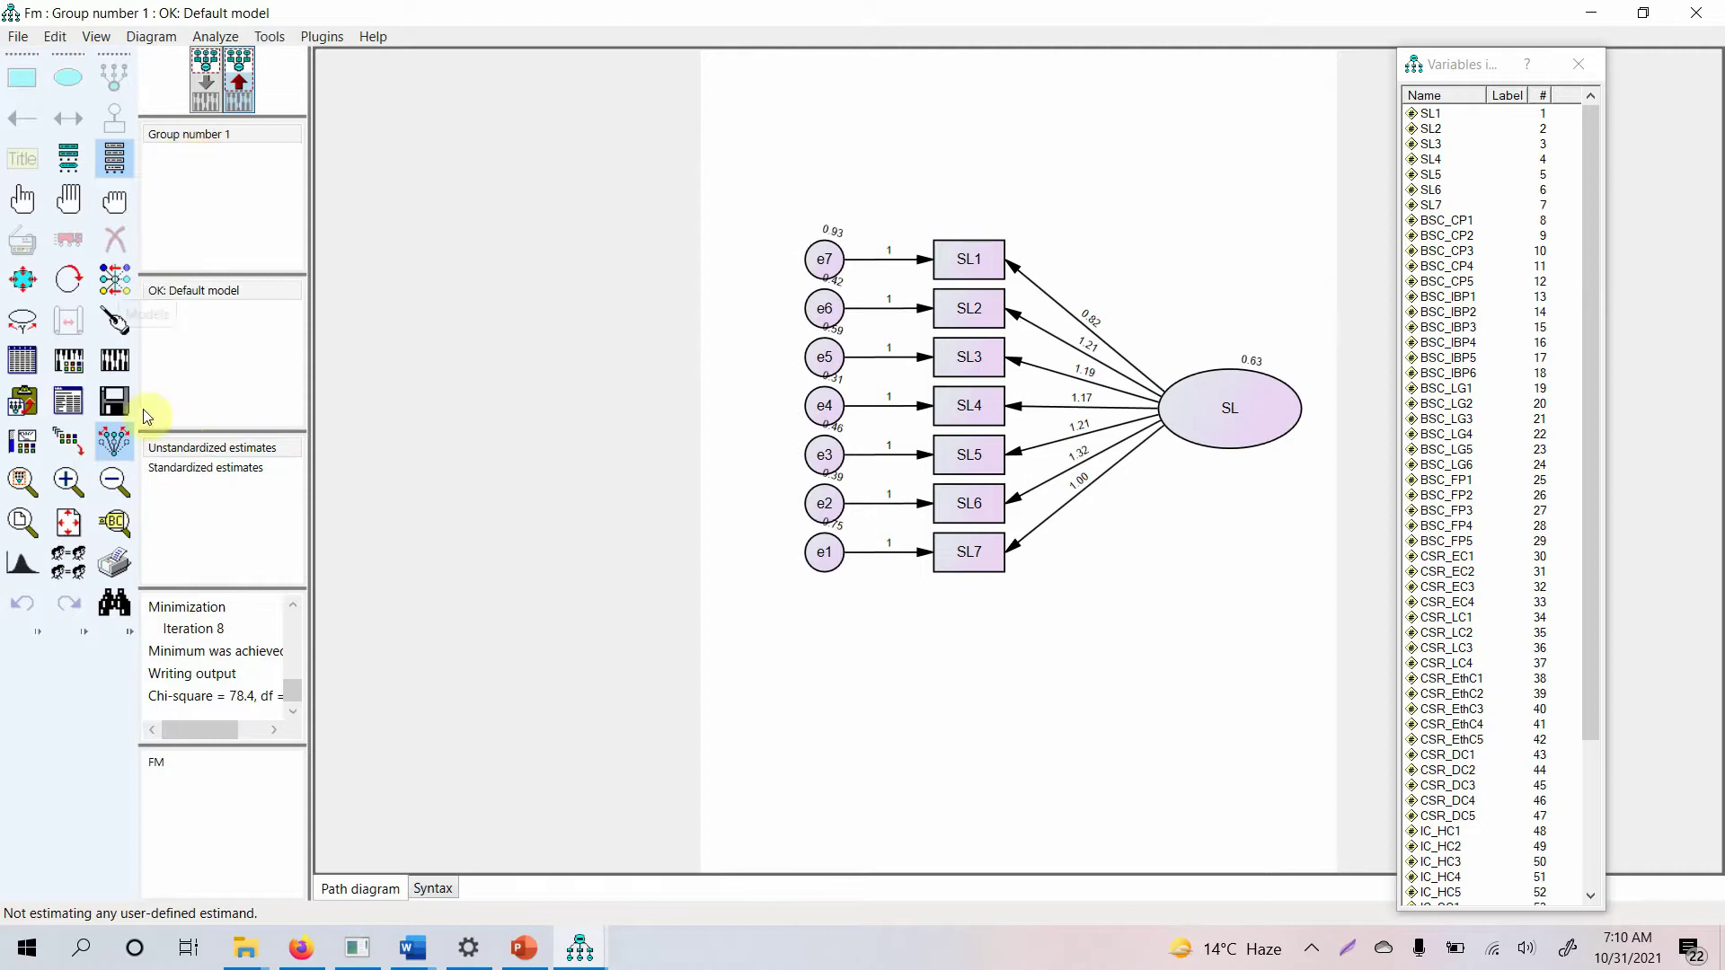
left_click(167, 765)
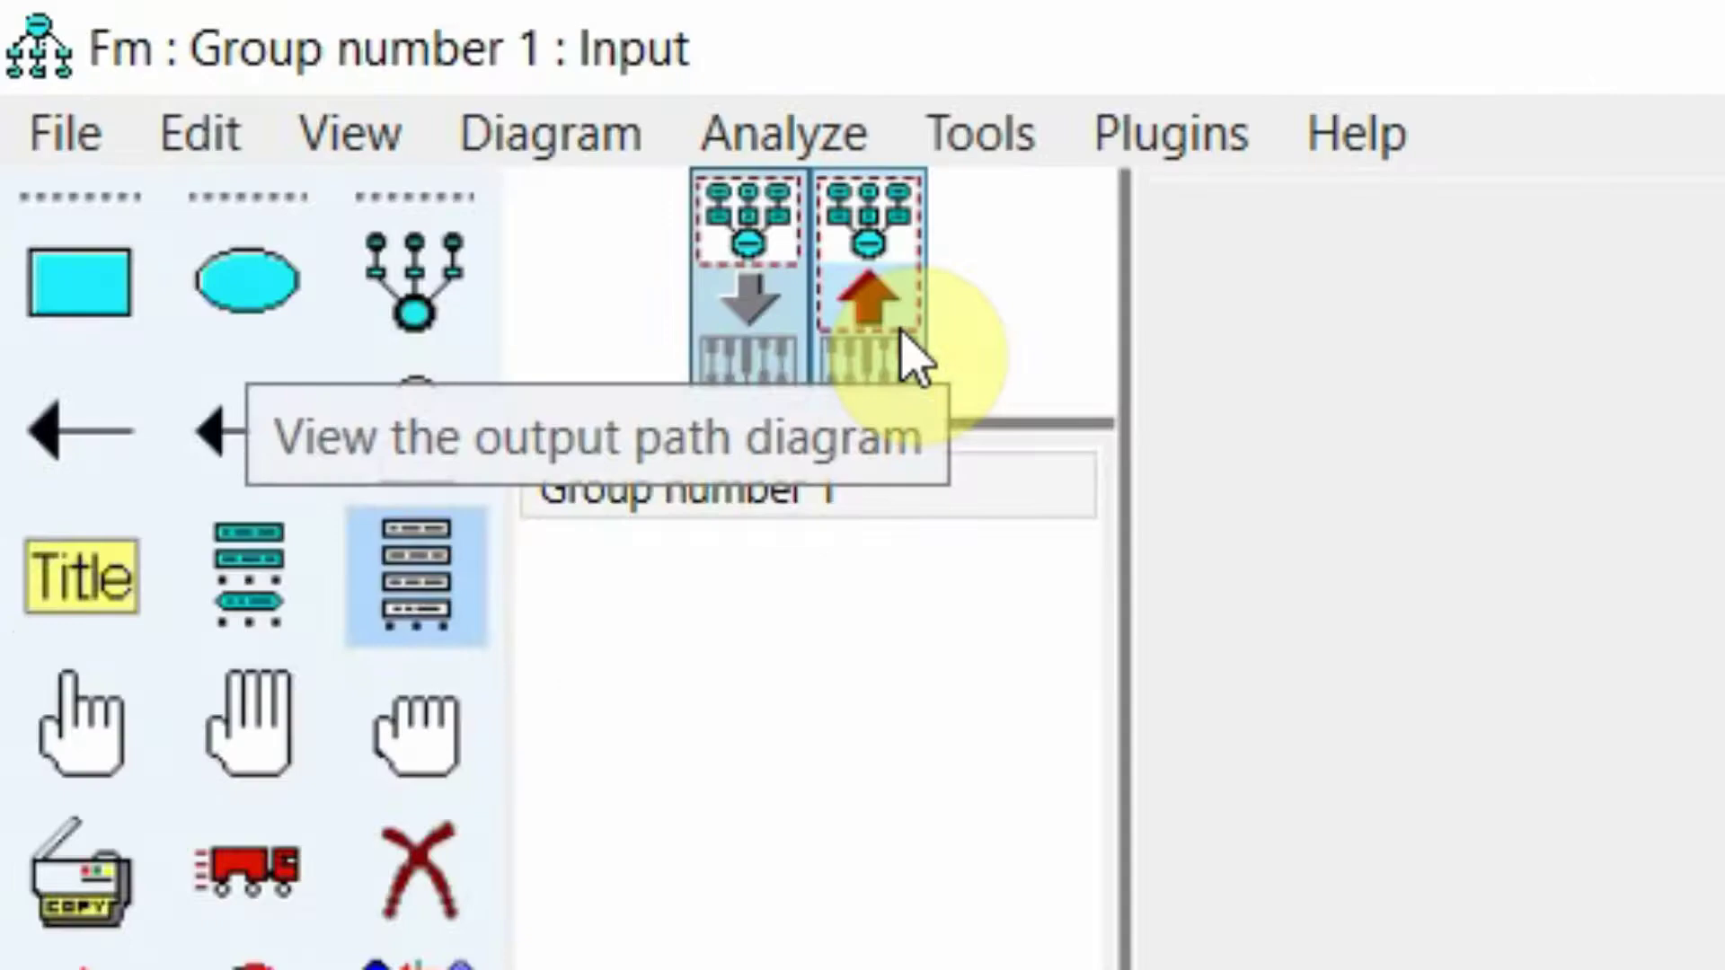
left_click(903, 332)
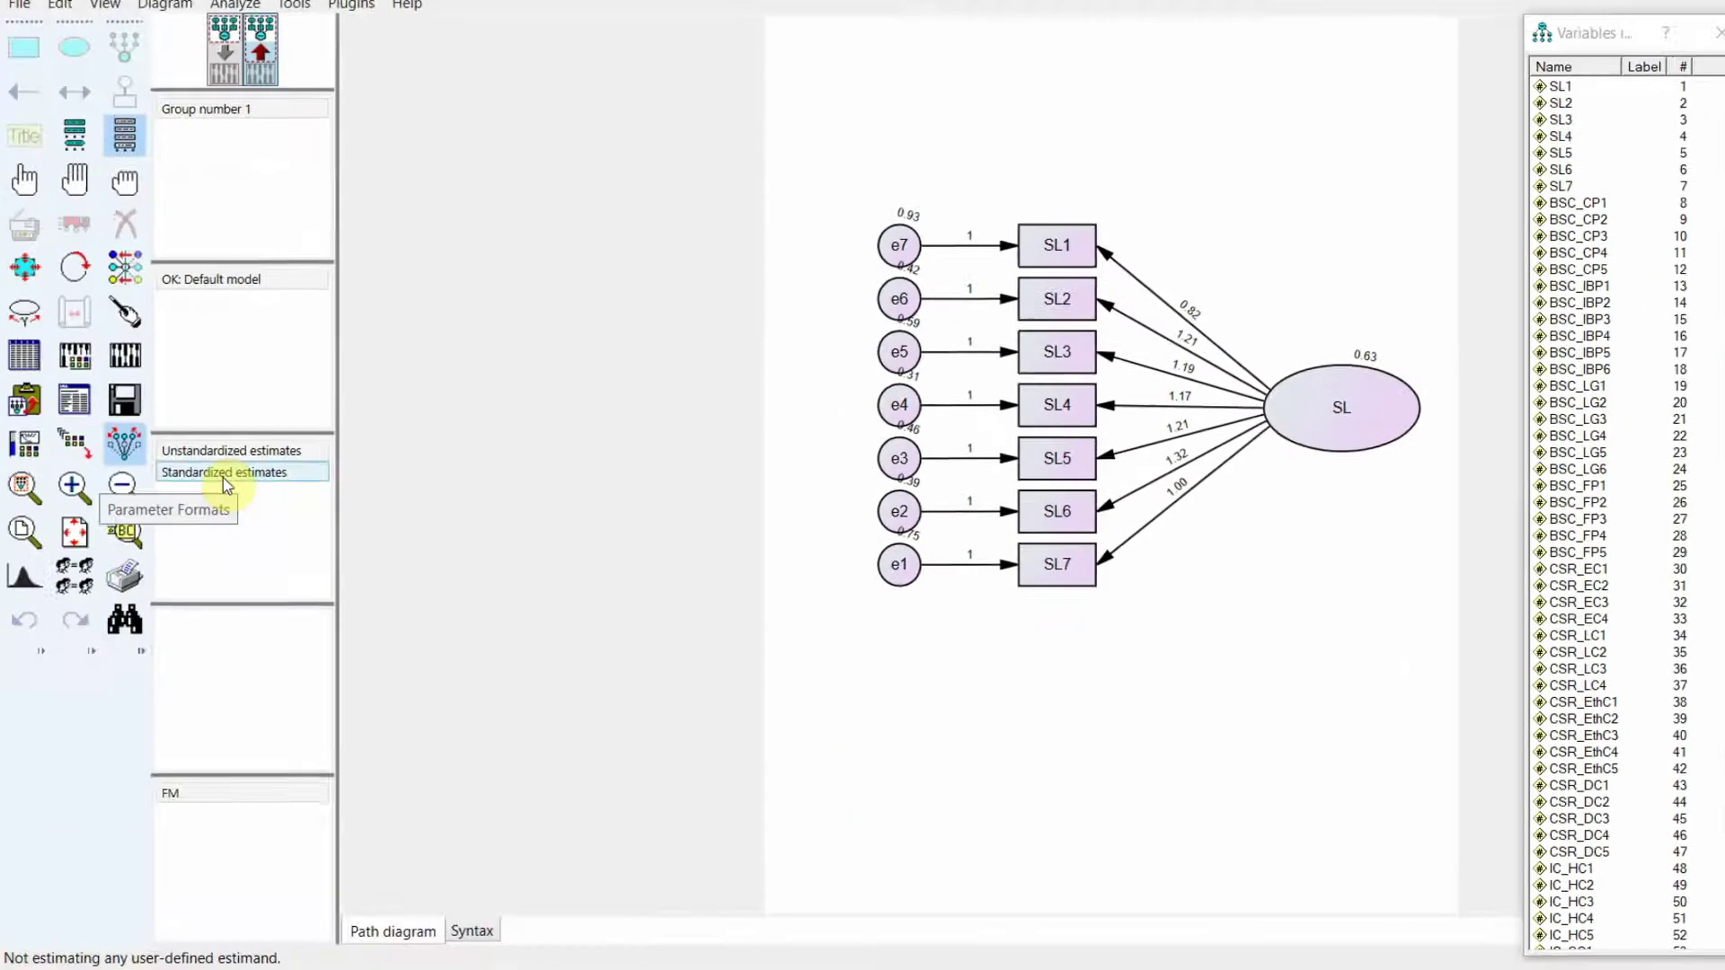
left_click(225, 474)
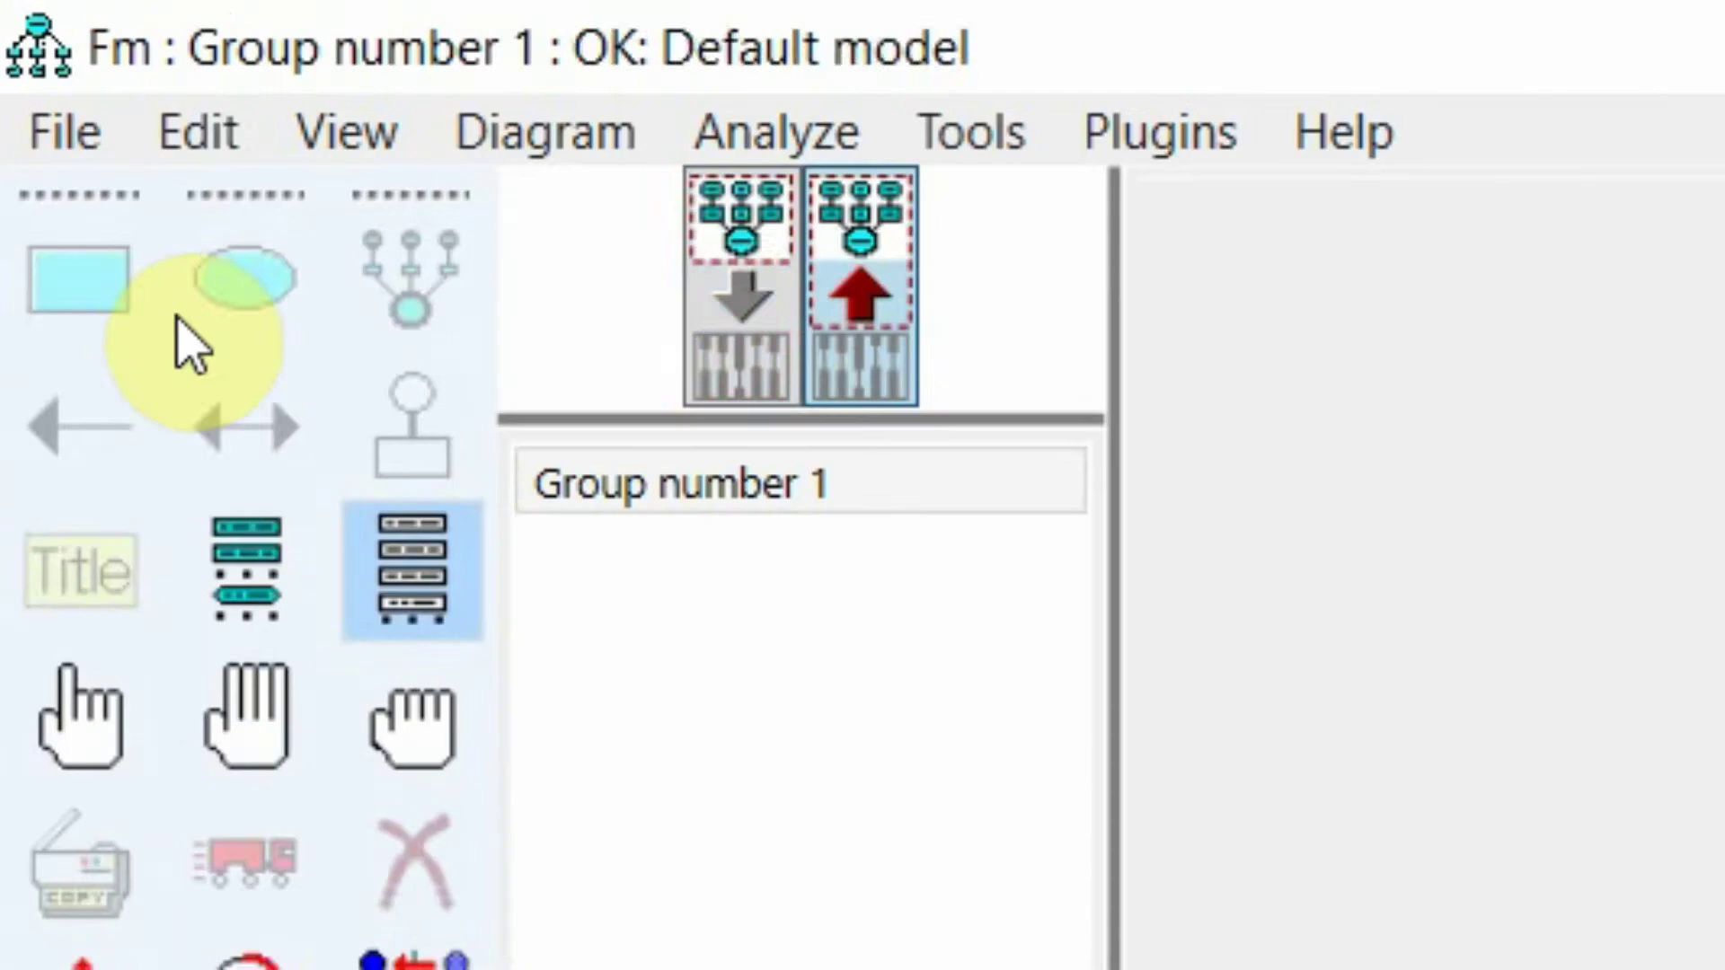
Step: Return to the input path diagram and erase the latent variable SL and its indicators SL1 to SL7
left_click(723, 301)
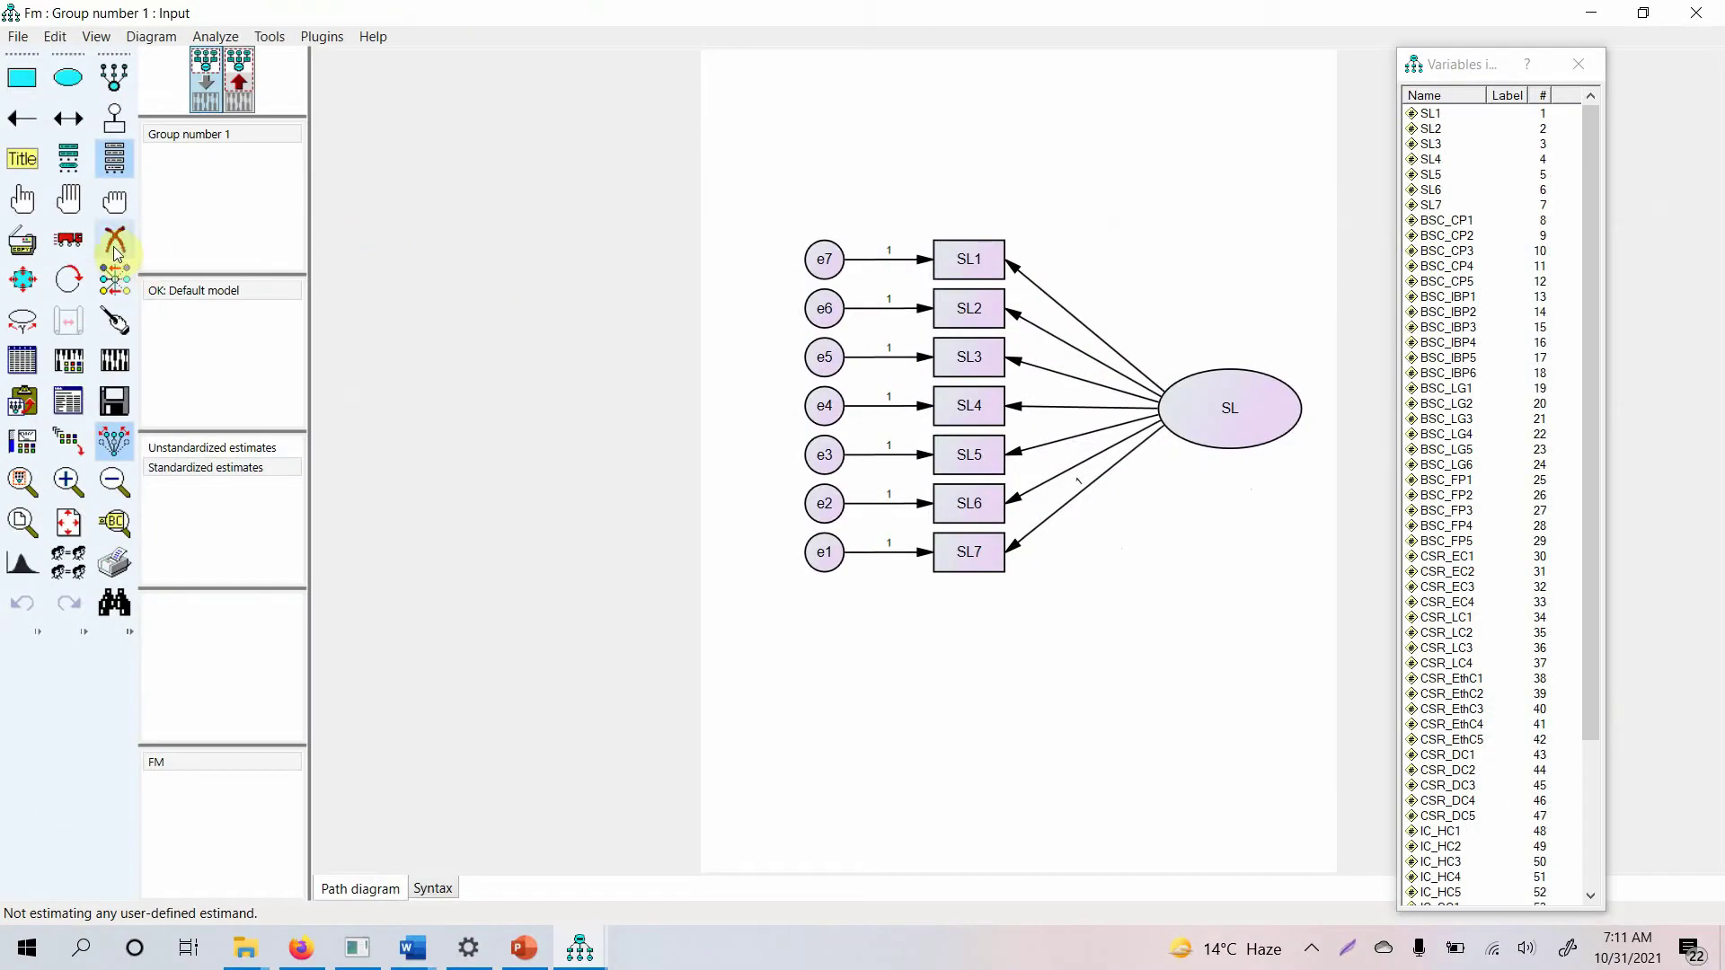
left_click(115, 241)
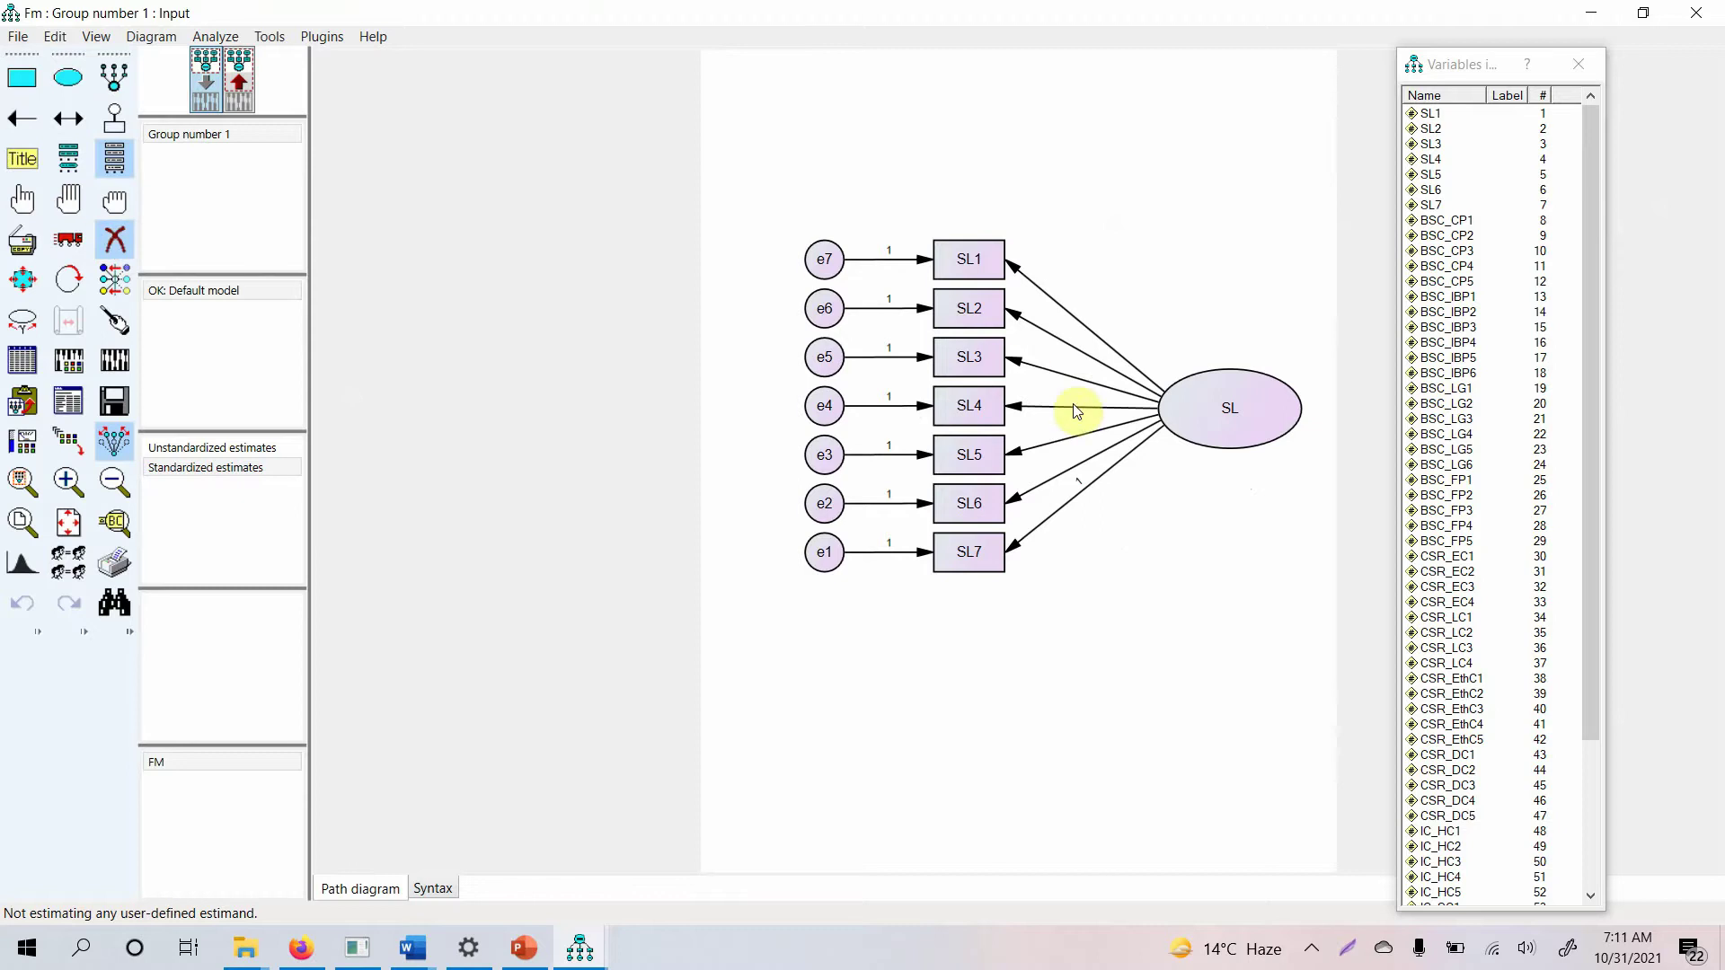
left_click(1248, 416)
left_click(966, 263)
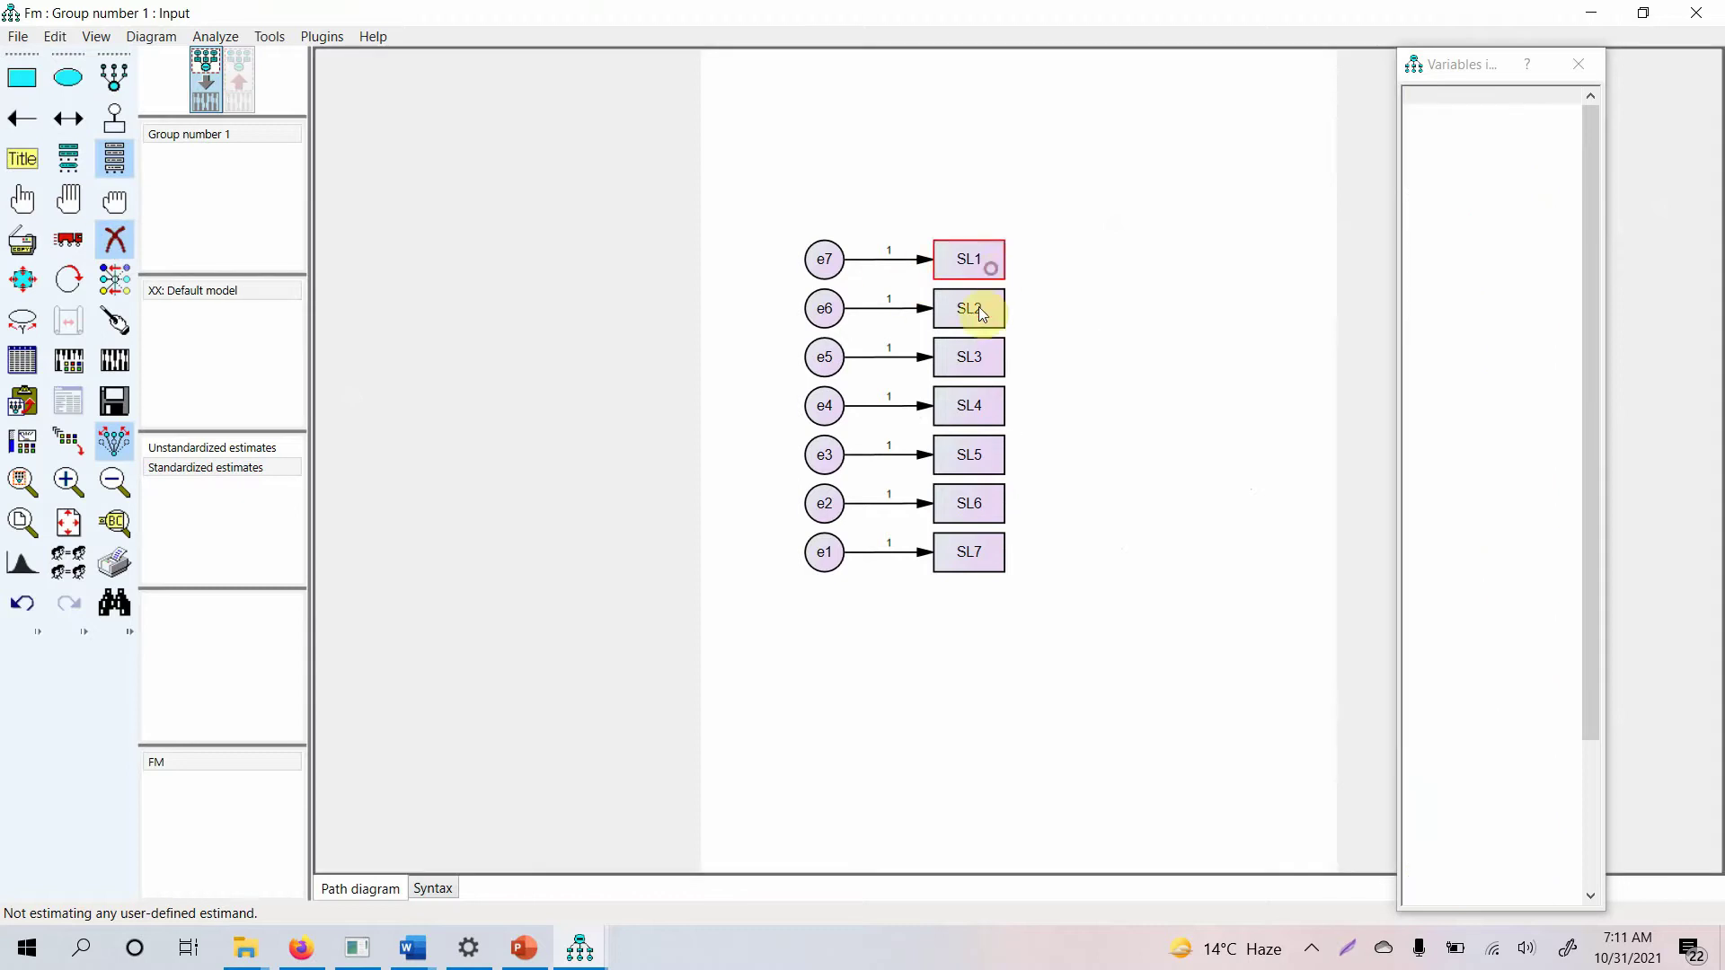
left_click(972, 359)
left_click(960, 407)
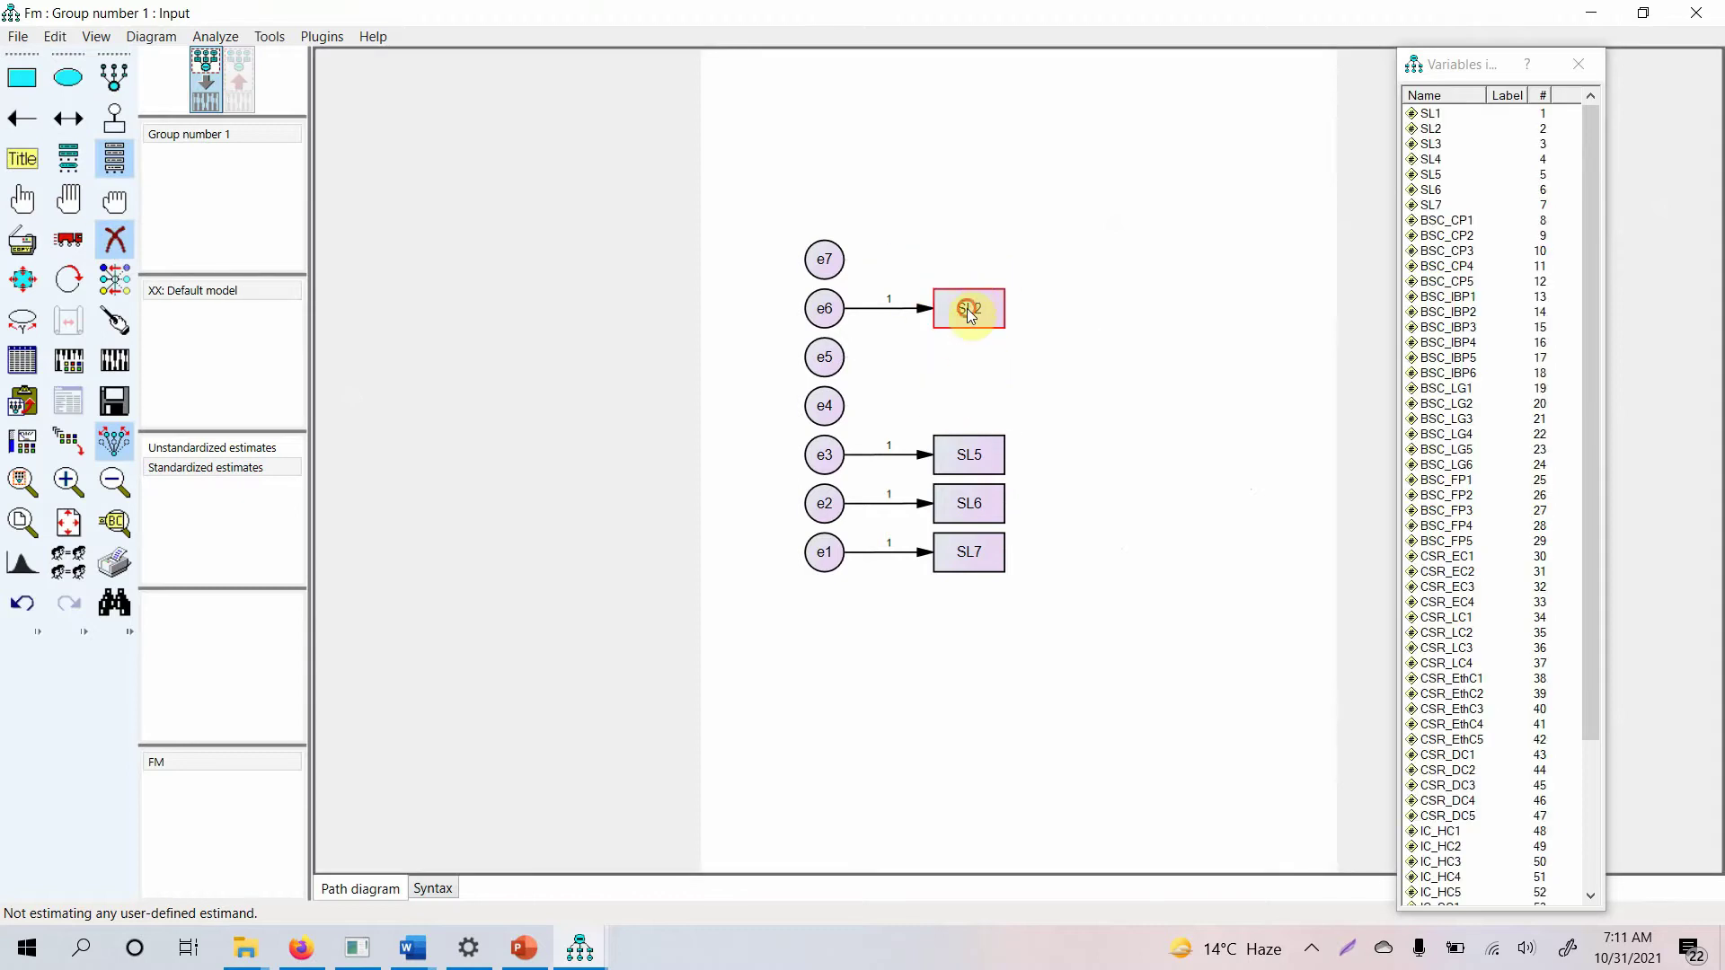
left_click(969, 310)
left_click(960, 452)
left_click(964, 501)
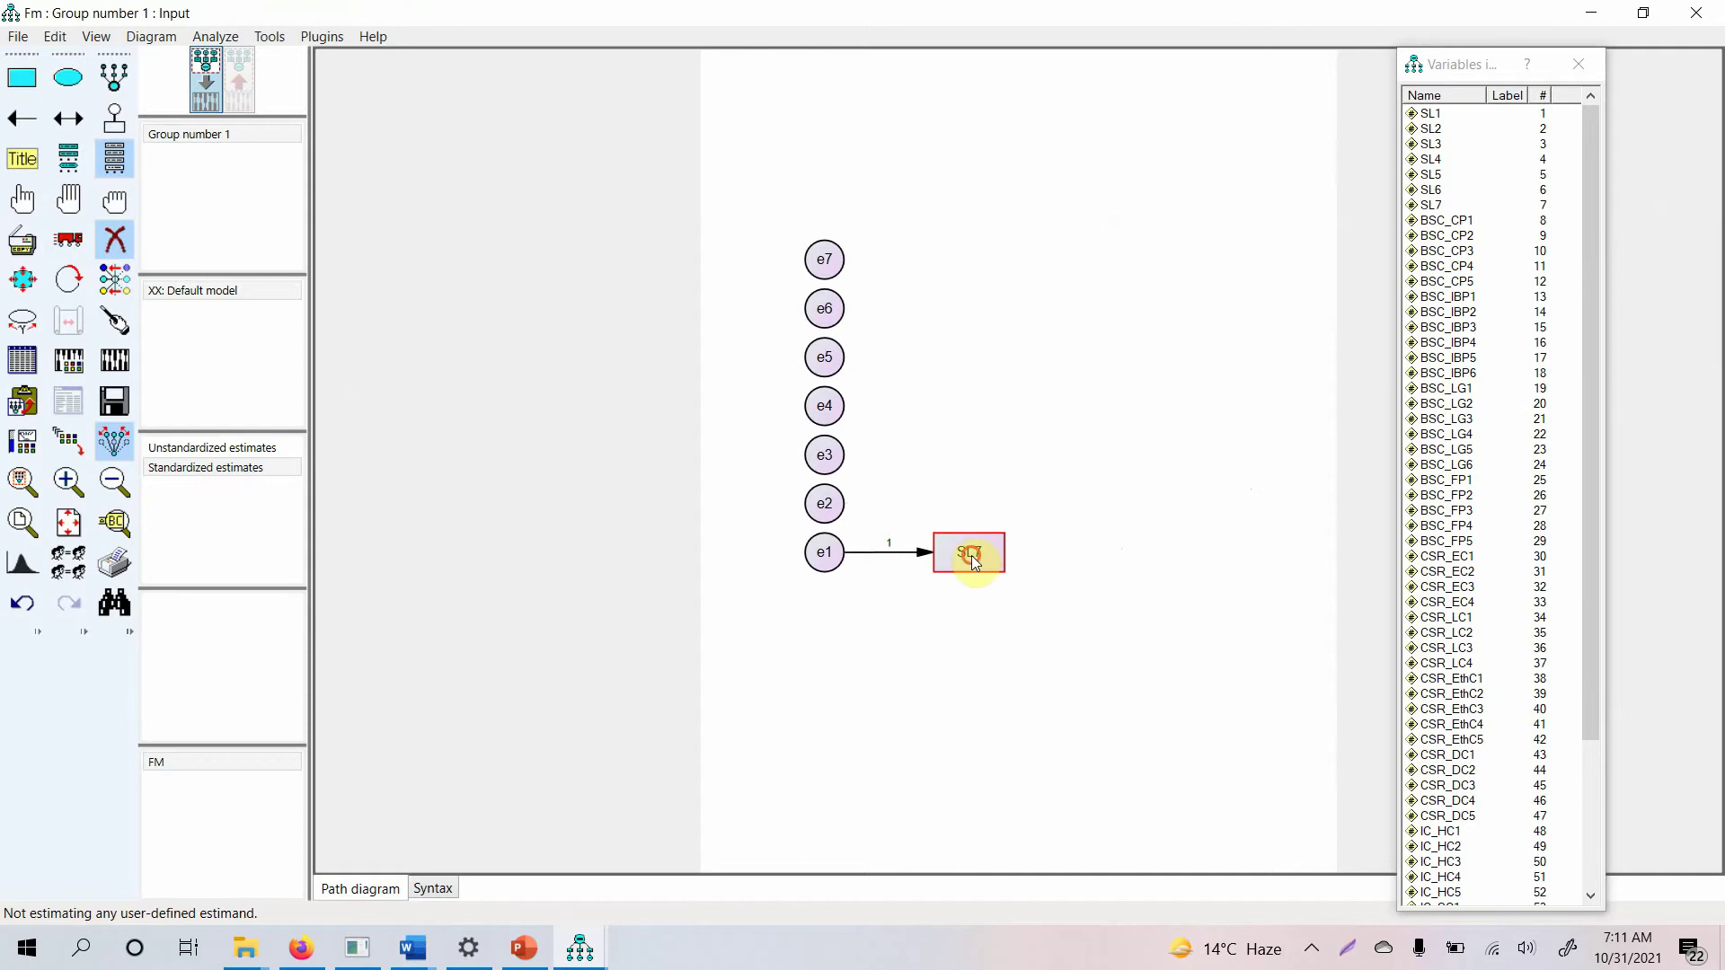
left_click(972, 556)
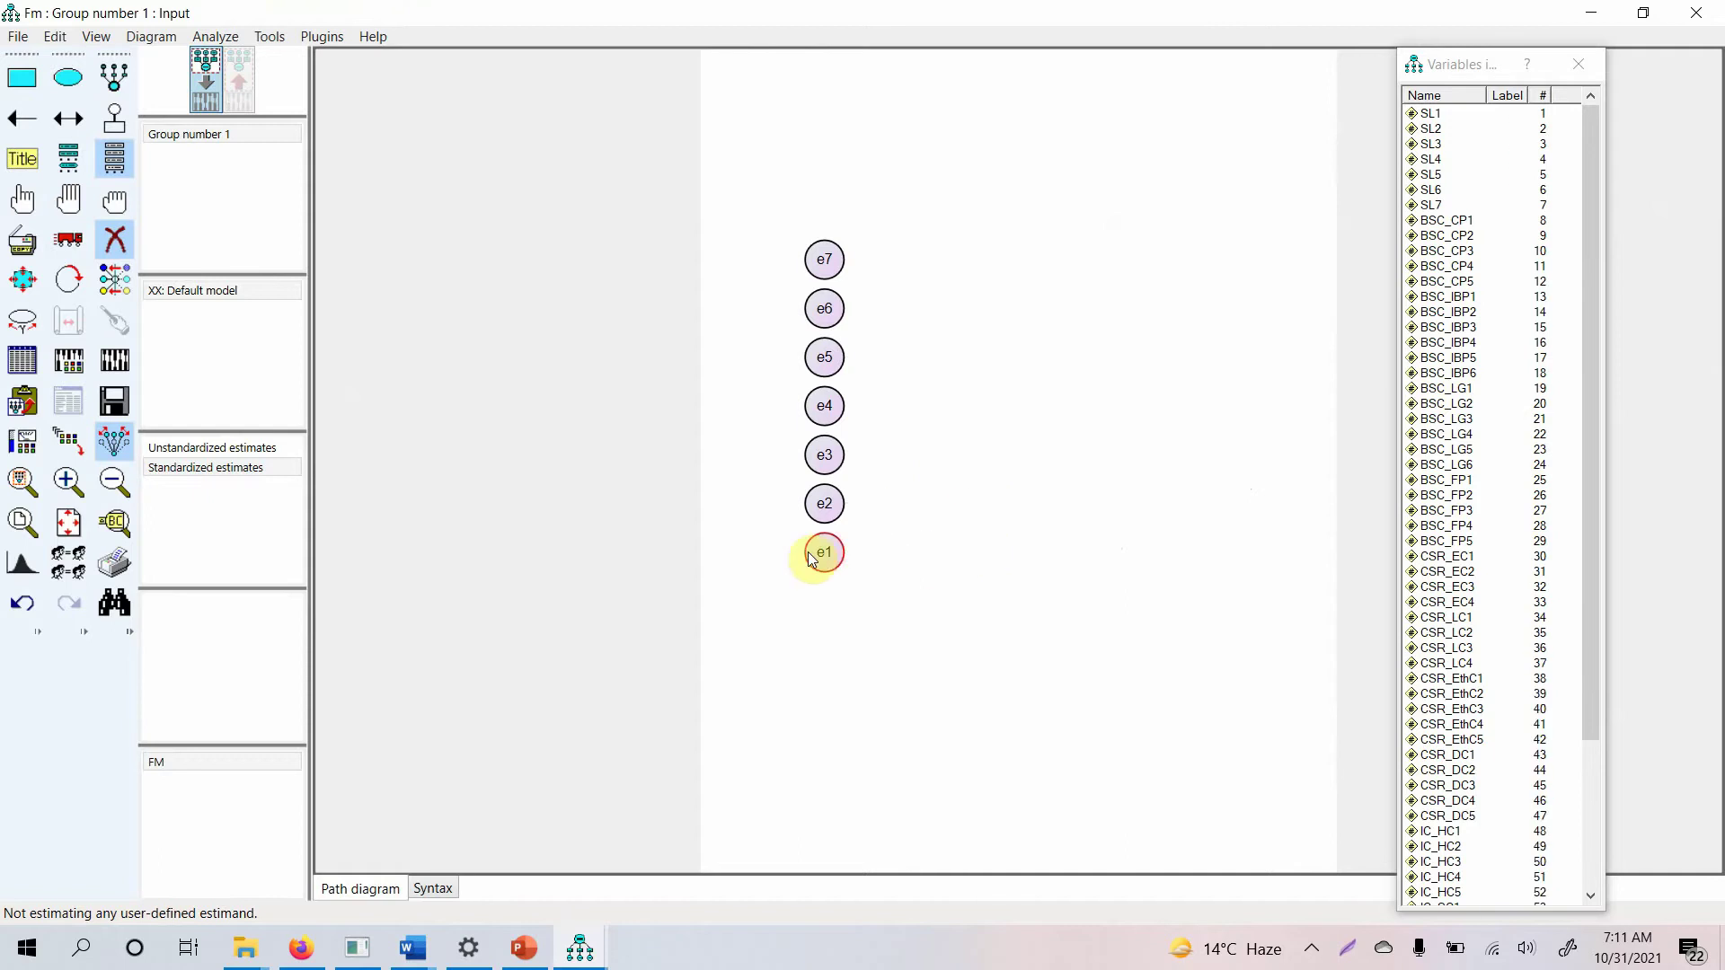
Step: Erase the error terms e1 to e7 so the page is empty
left_click(832, 458)
left_click(832, 402)
left_click(827, 360)
left_click(826, 331)
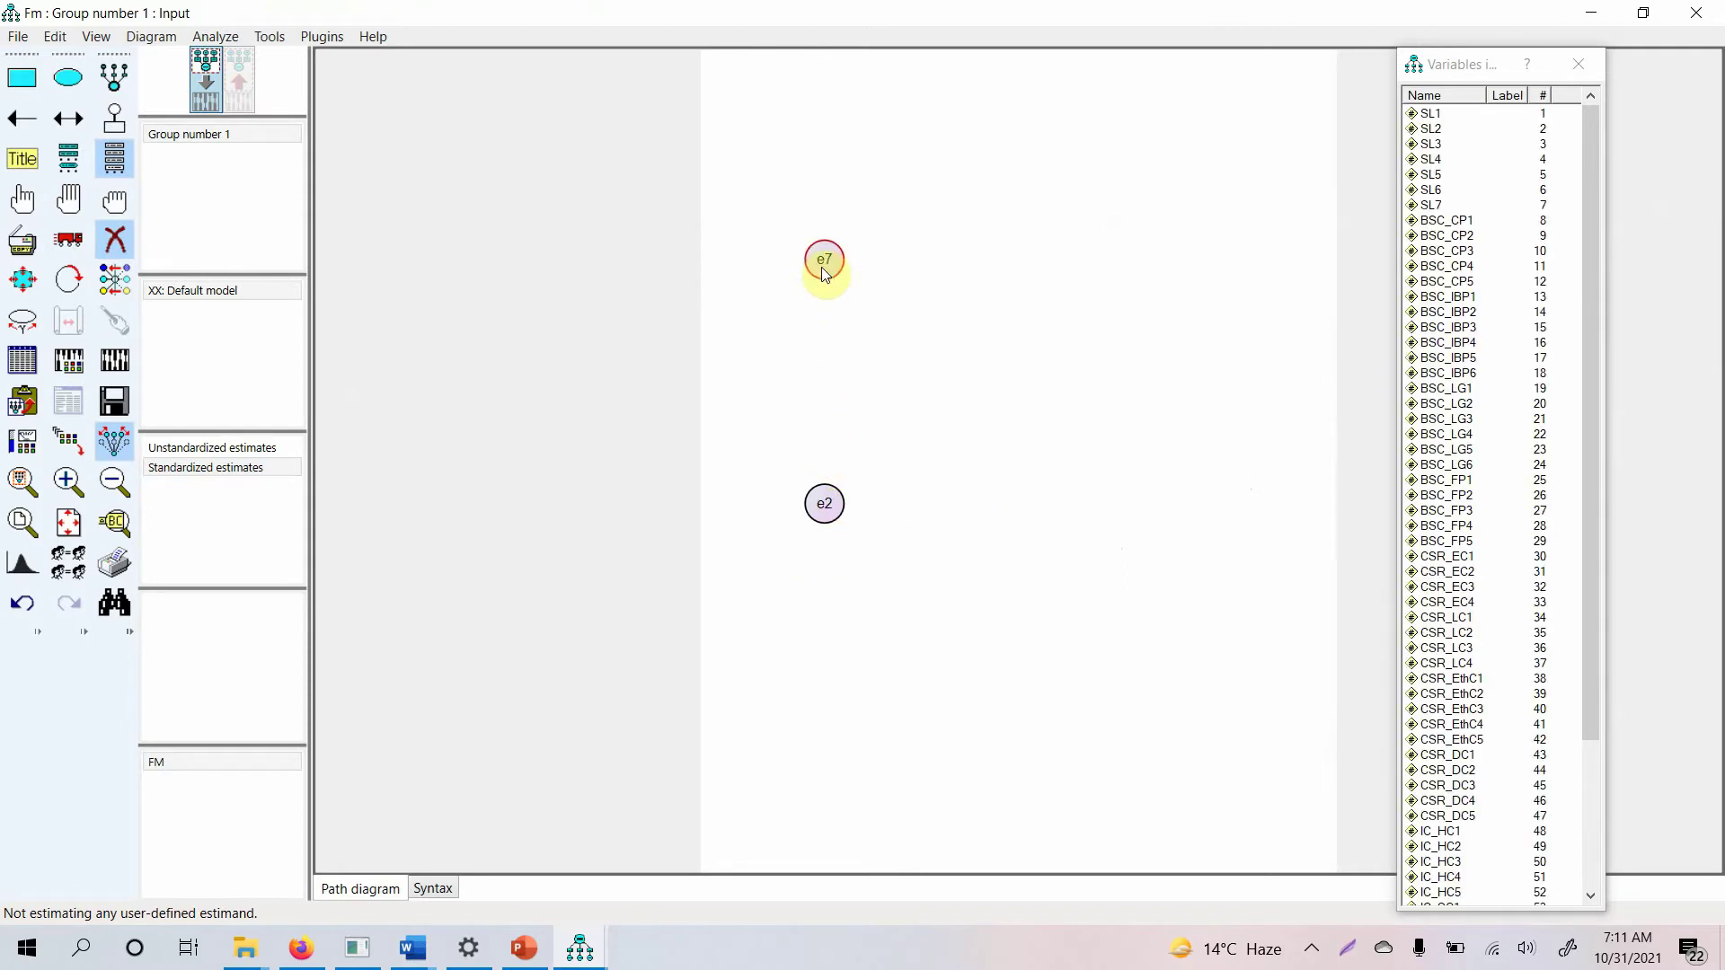
left_click(821, 267)
left_click(818, 511)
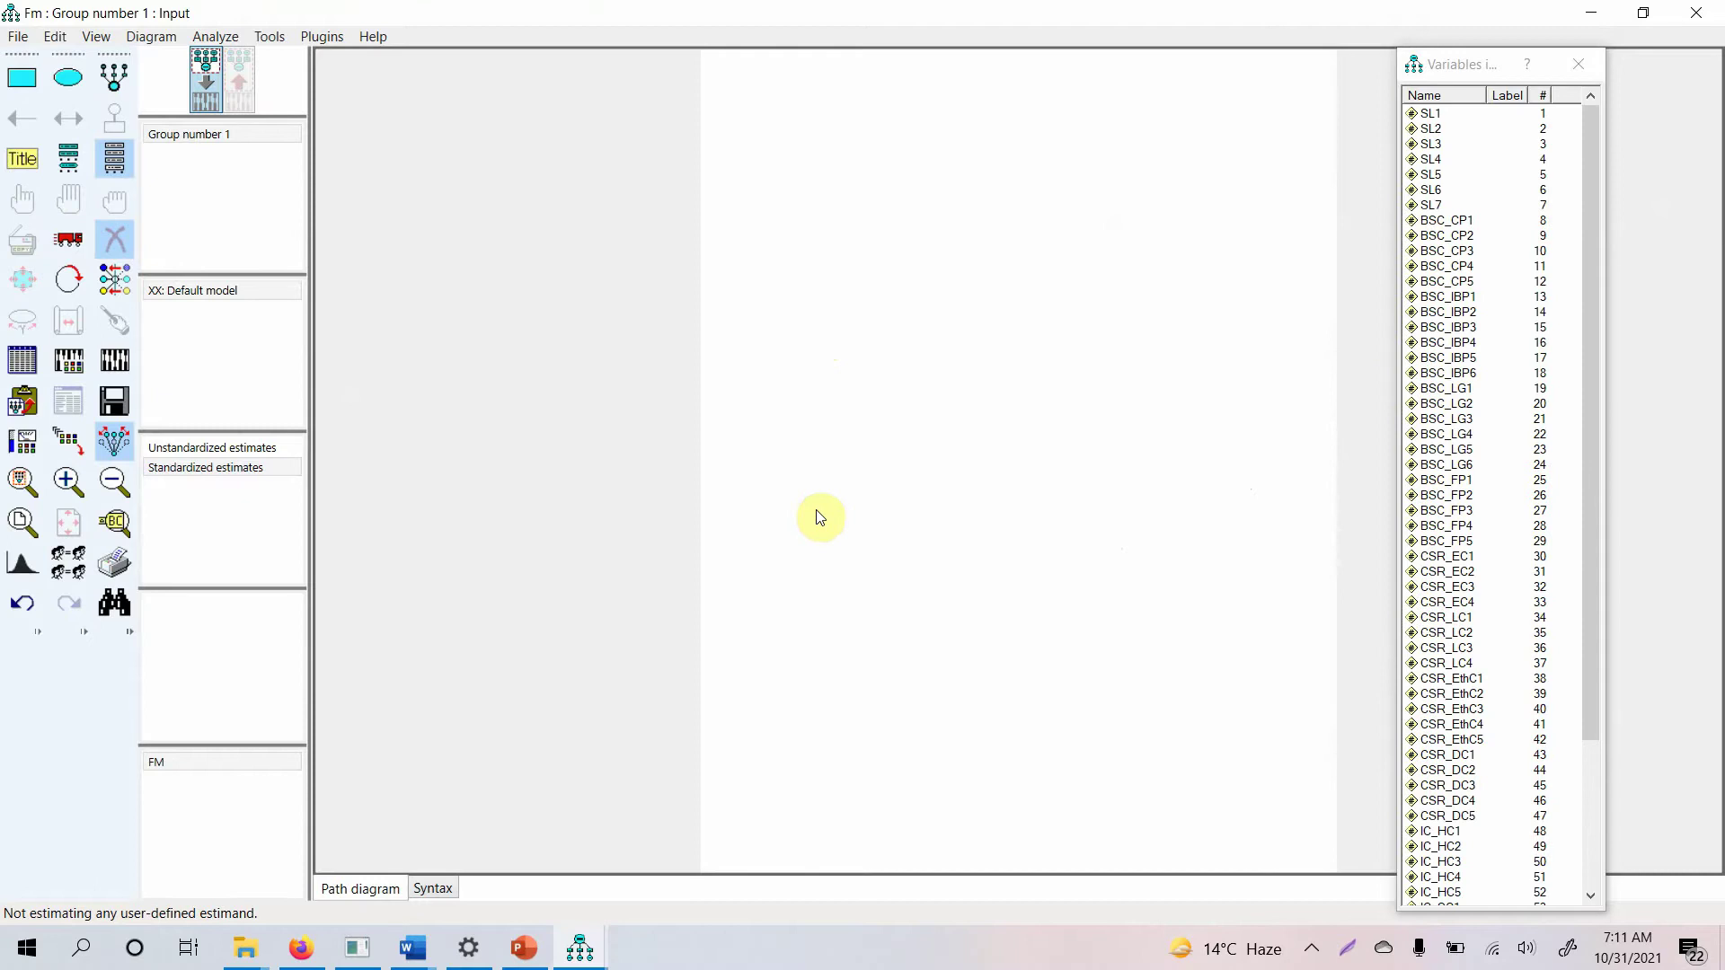
Step: Draw an unobserved variable ellipse in the middle of the page and place a second one of the same size below it
left_click(63, 84)
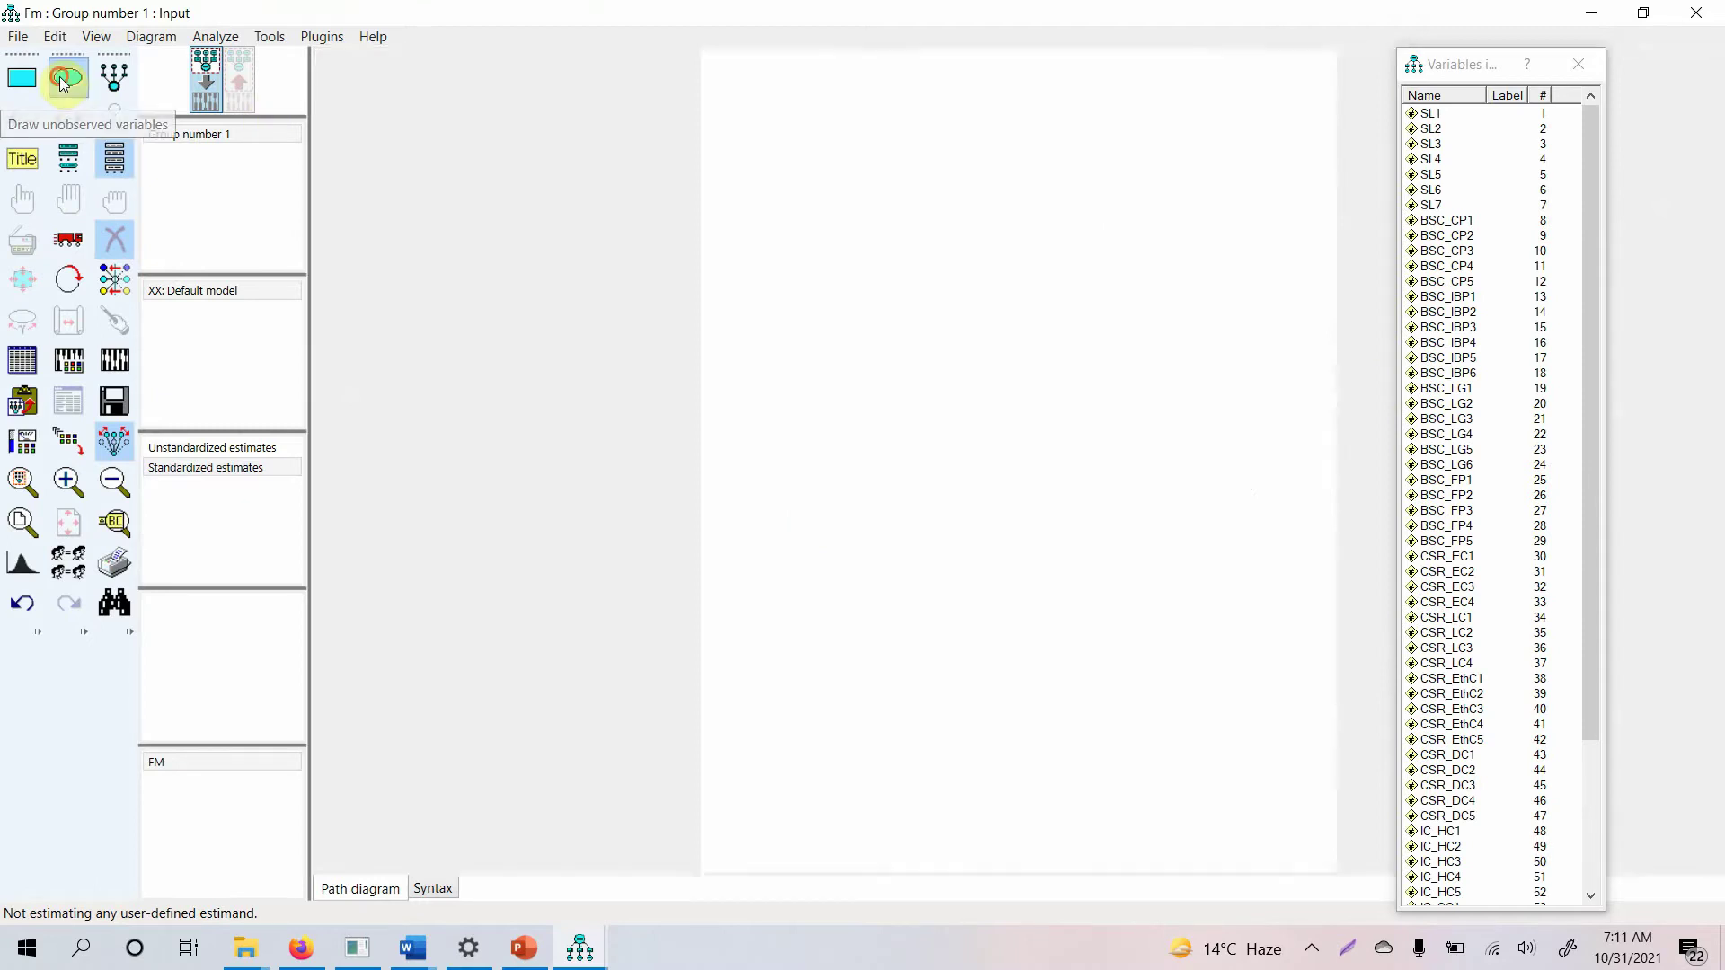
left_click_drag(907, 378, 1085, 474)
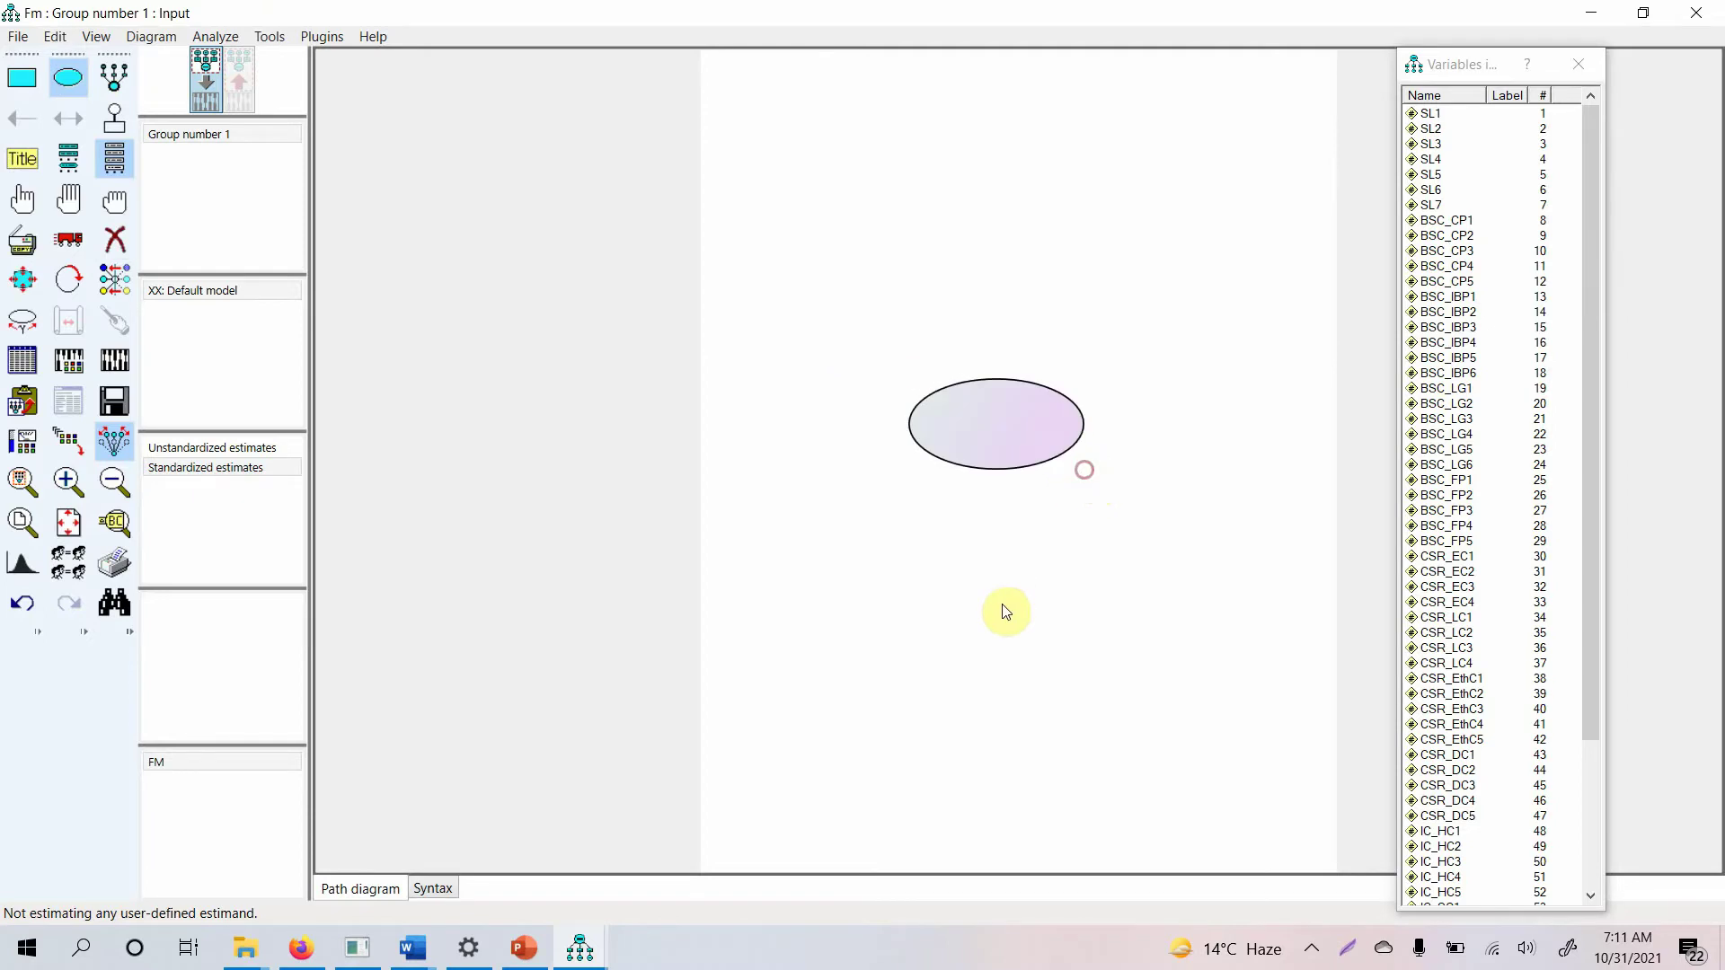
left_click(1001, 604)
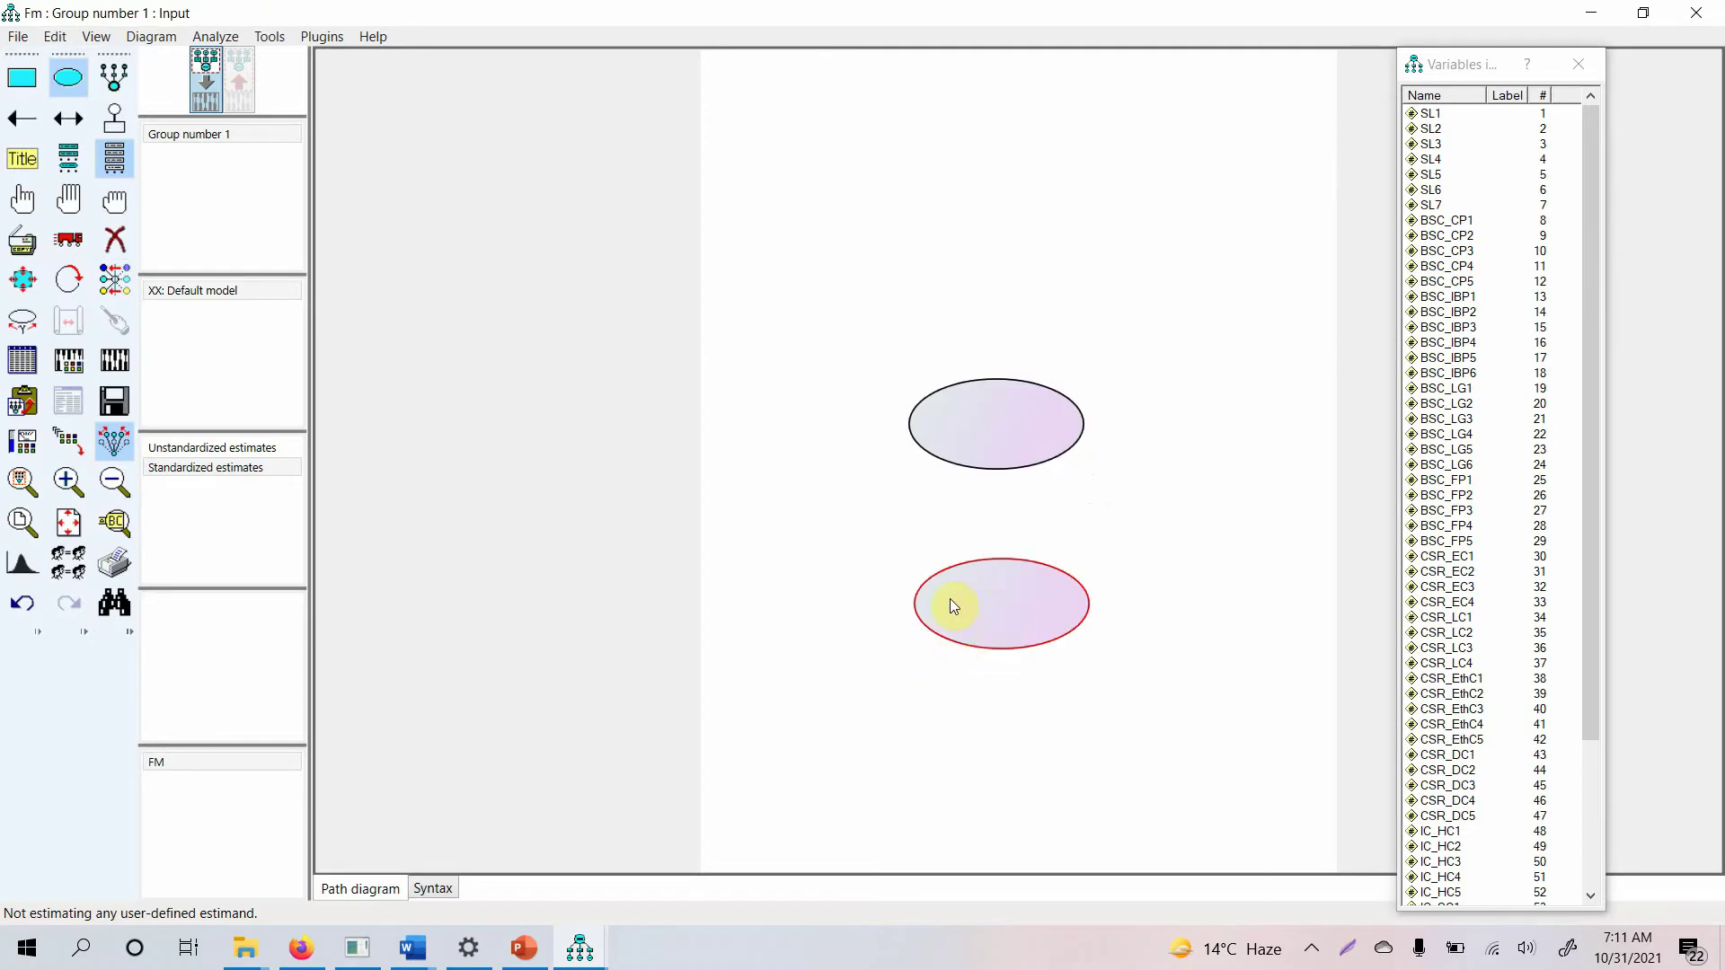
Step: Erase the upper ellipse and move the remaining one up and slightly right to the middle of the page
left_click(107, 244)
left_click(1024, 424)
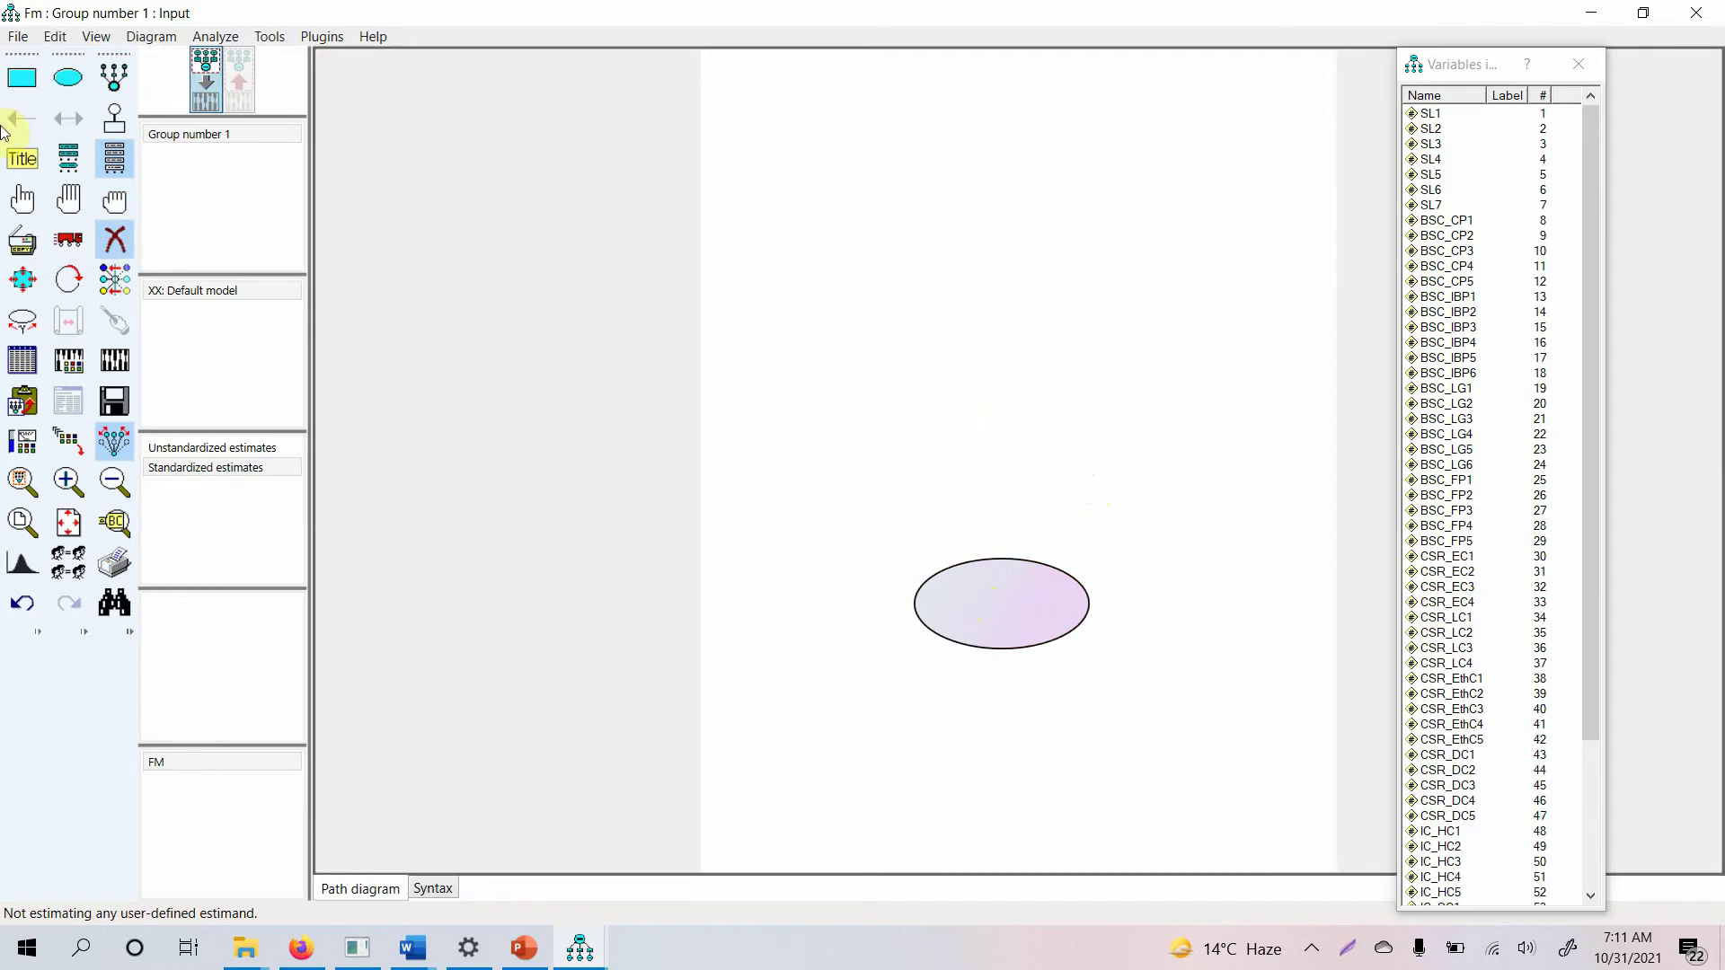
left_click(67, 244)
left_click_drag(961, 627, 1061, 428)
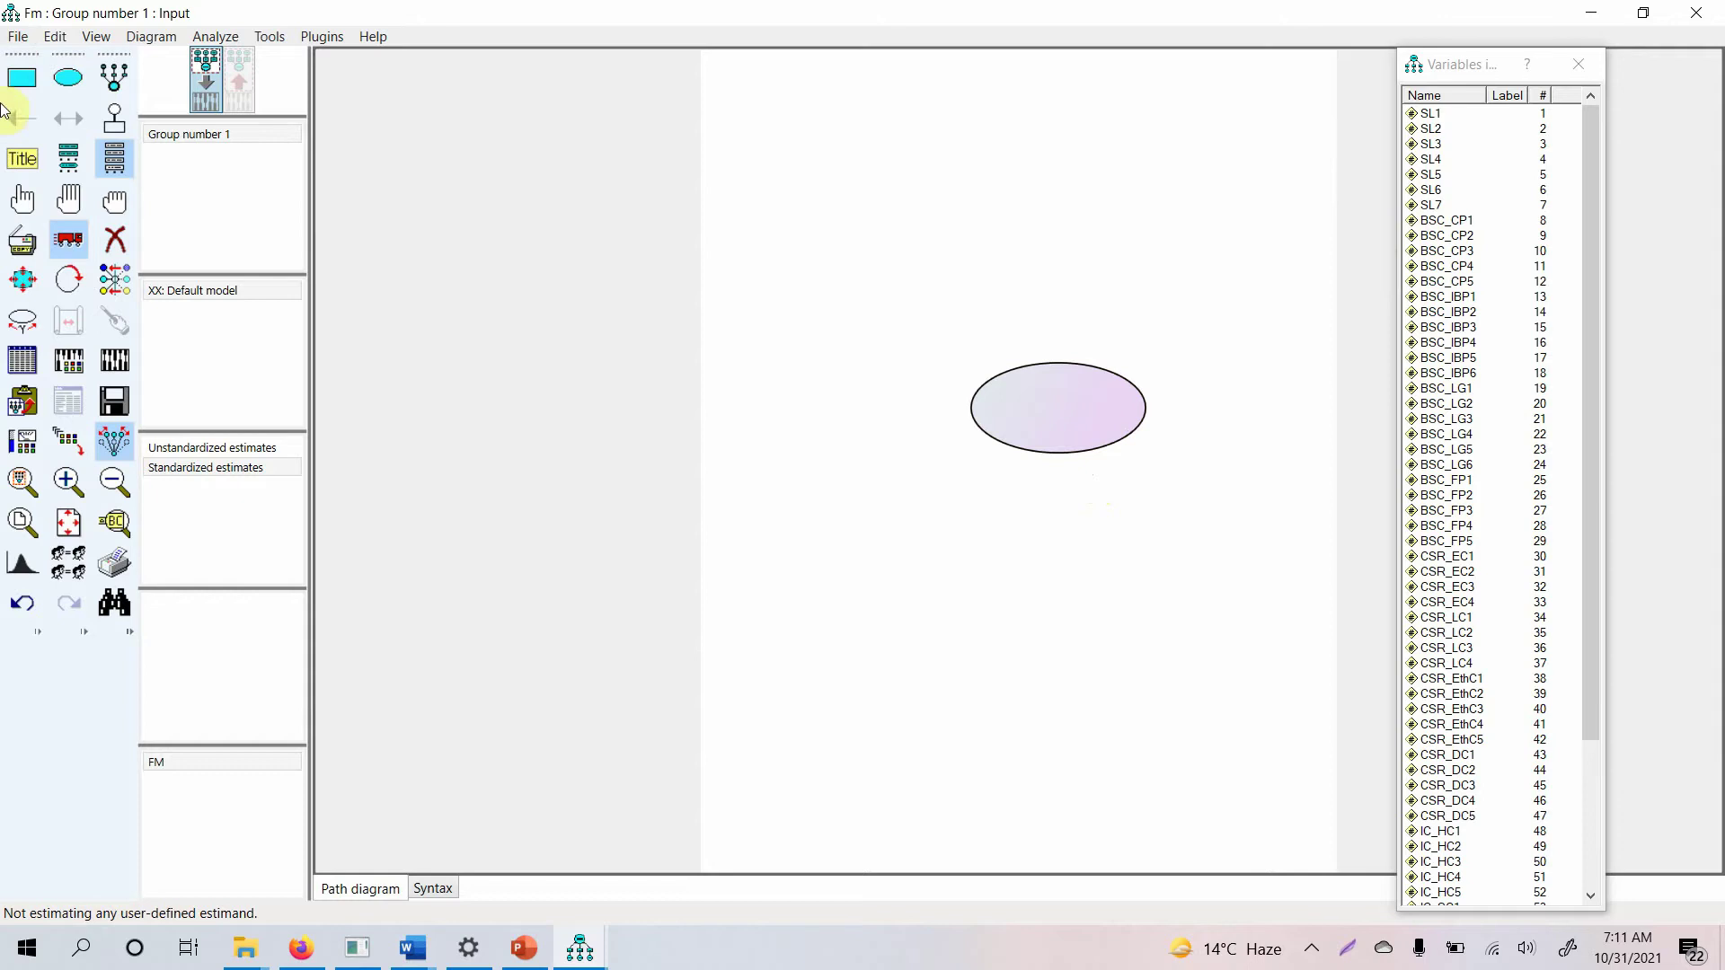
Step: Draw seven equal observed variable rectangles in a rough column to the left of the ellipse
left_click(21, 82)
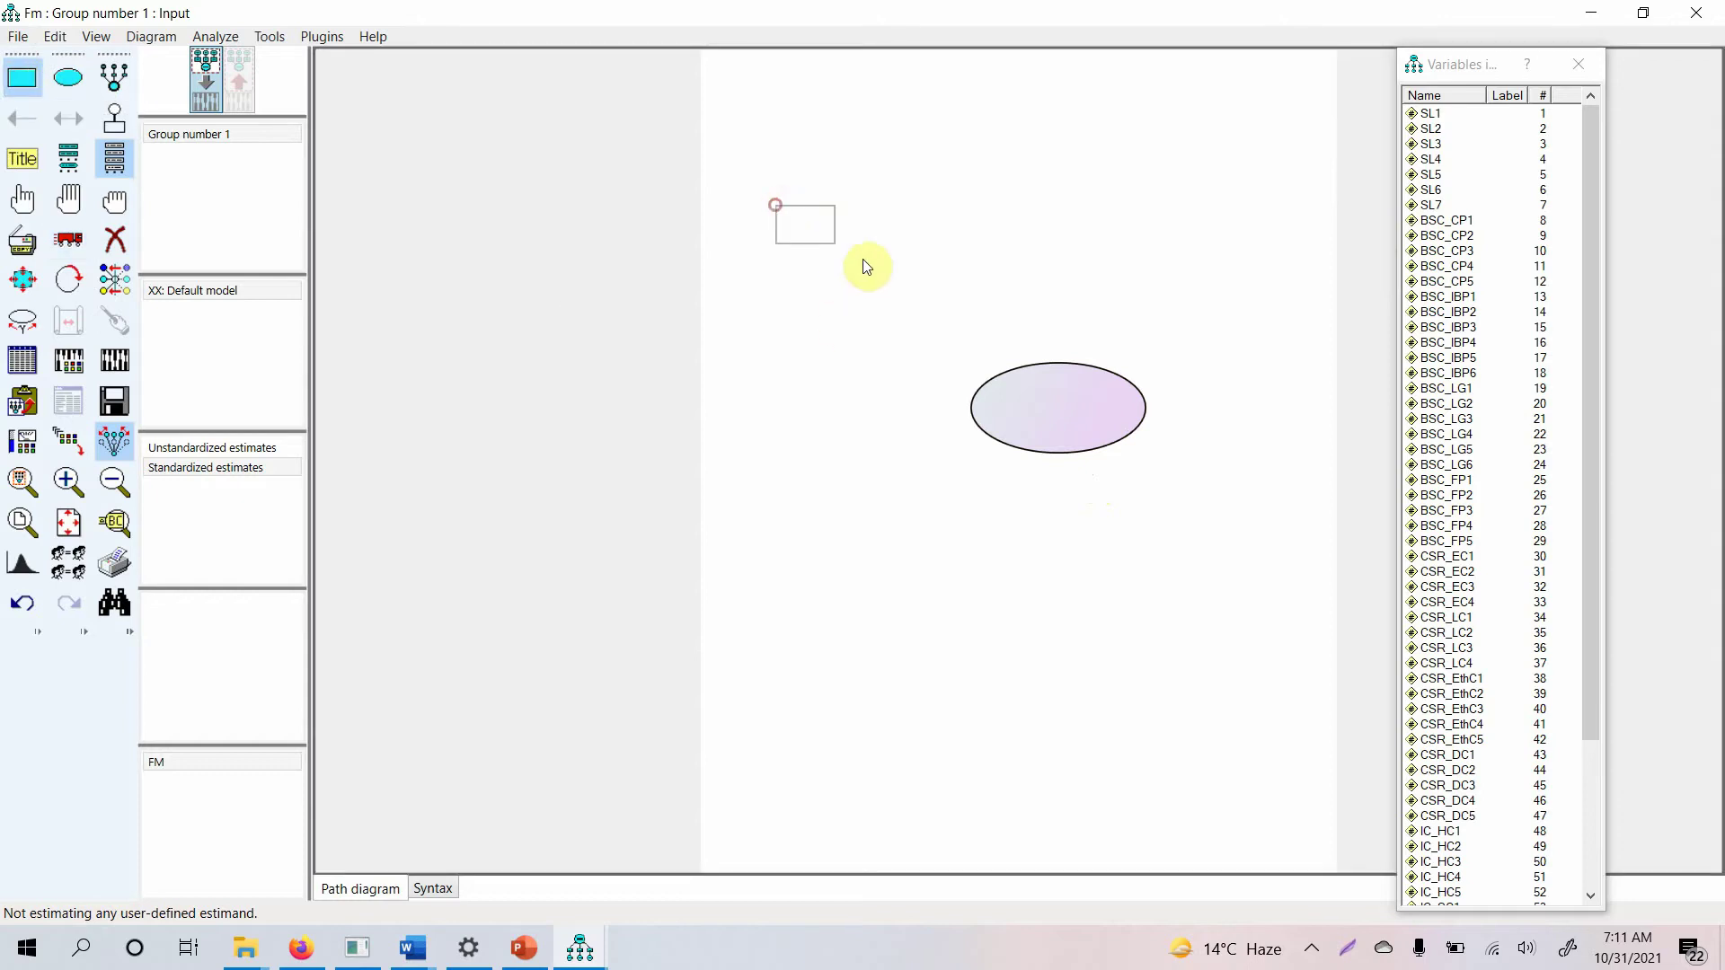
left_click_drag(897, 258, 898, 258)
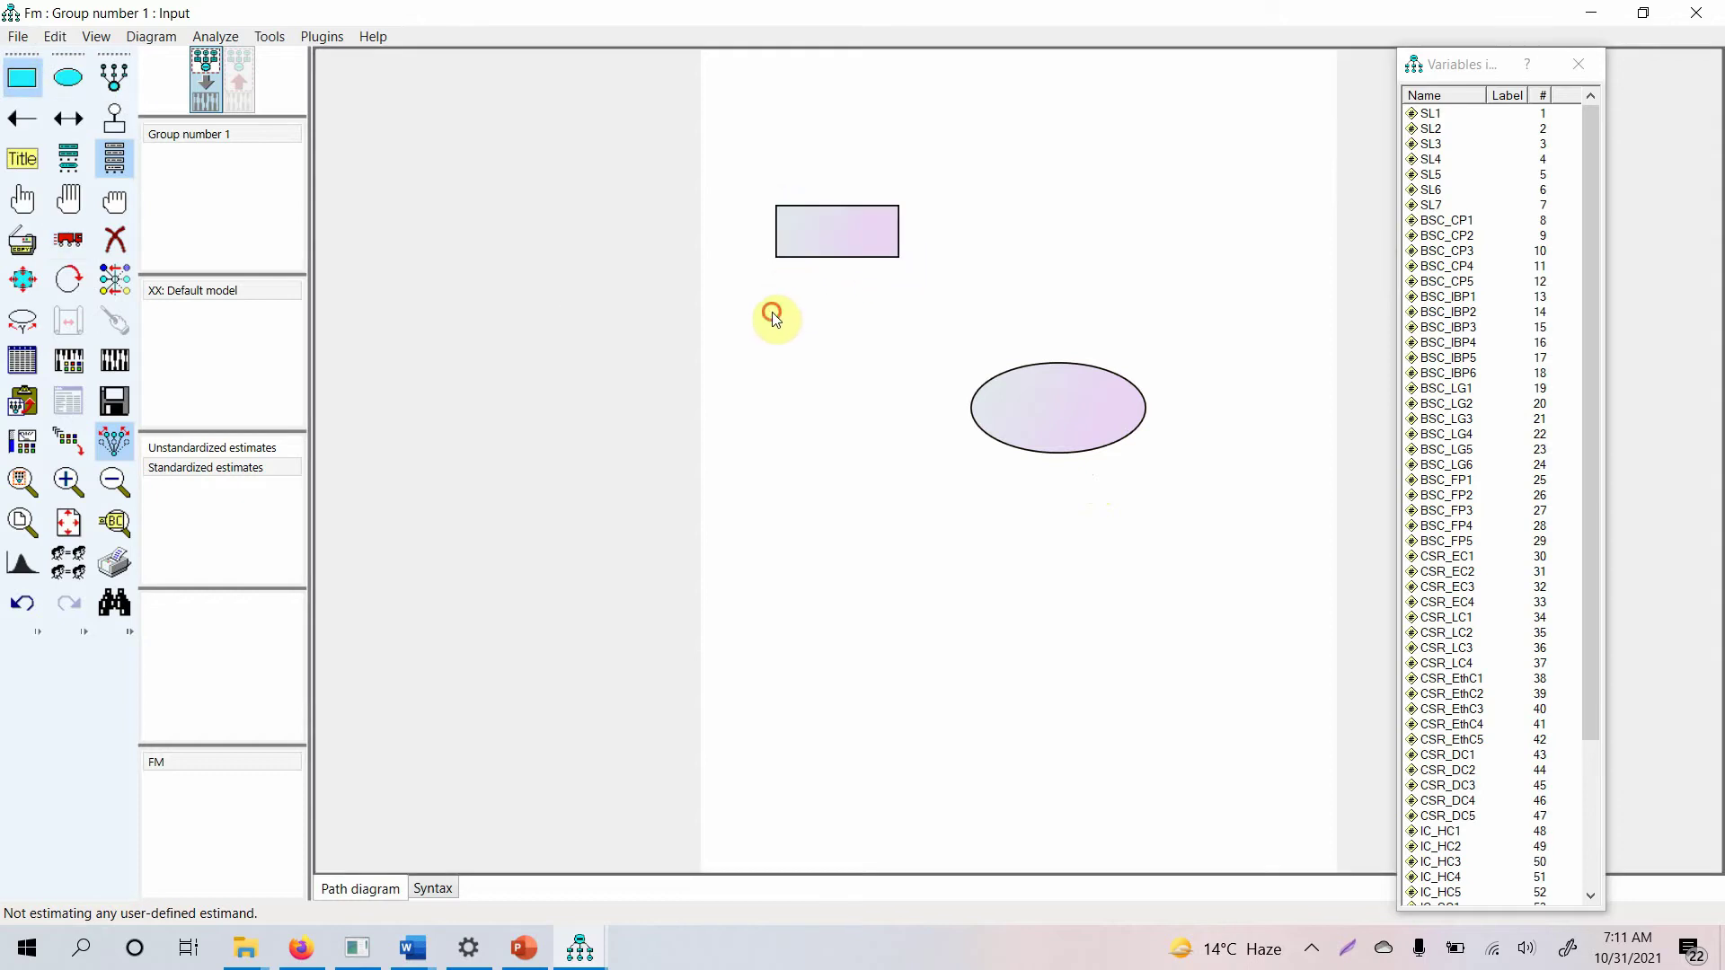
left_click(772, 313)
left_click(790, 386)
left_click(811, 448)
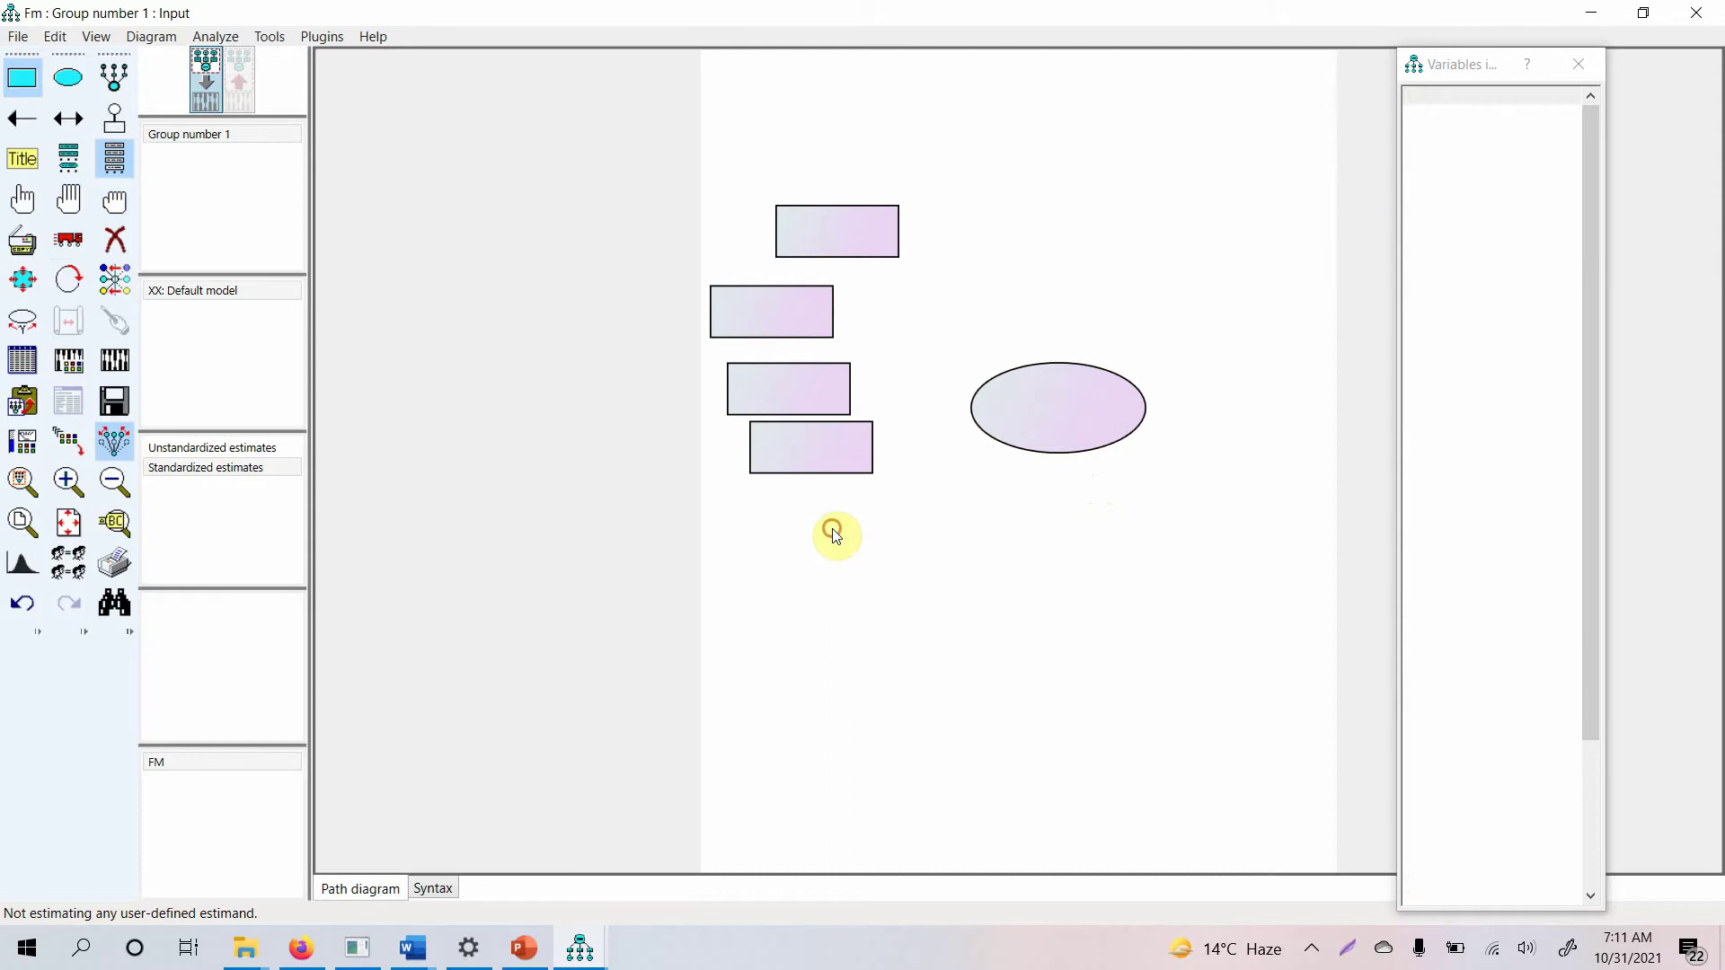
left_click(832, 528)
left_click(855, 598)
left_click(881, 648)
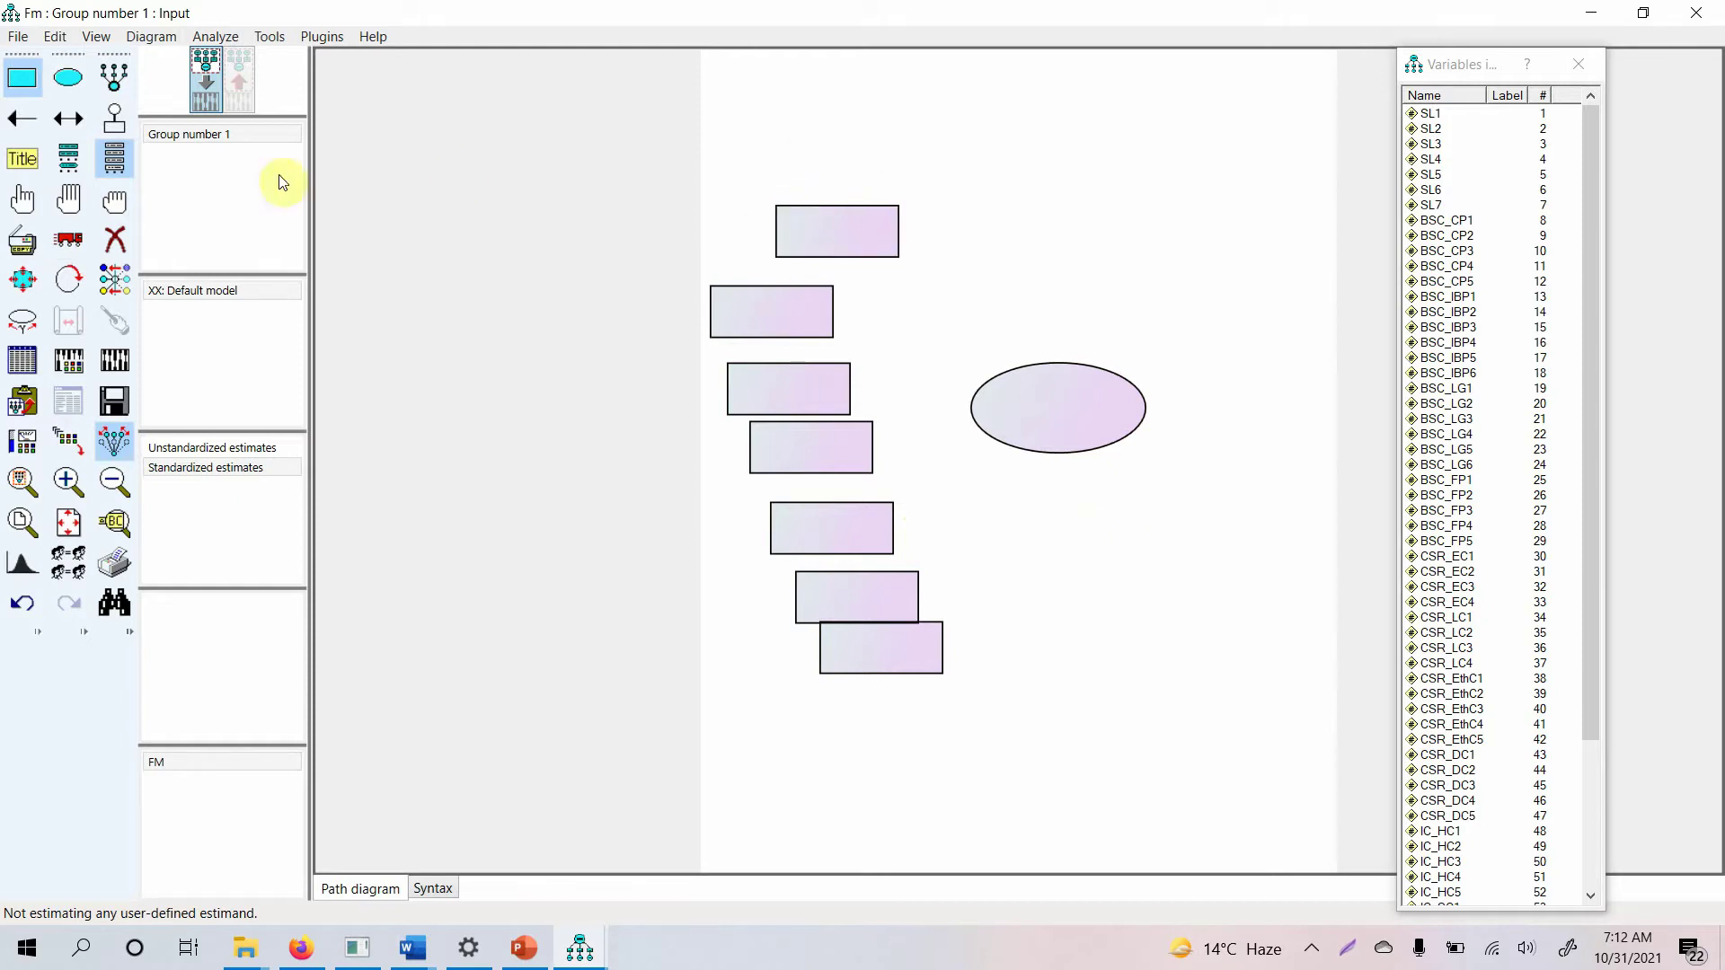
Step: Line up the seven rectangles in an evenly spaced vertical column and move the ellipse further right of them
left_click(77, 254)
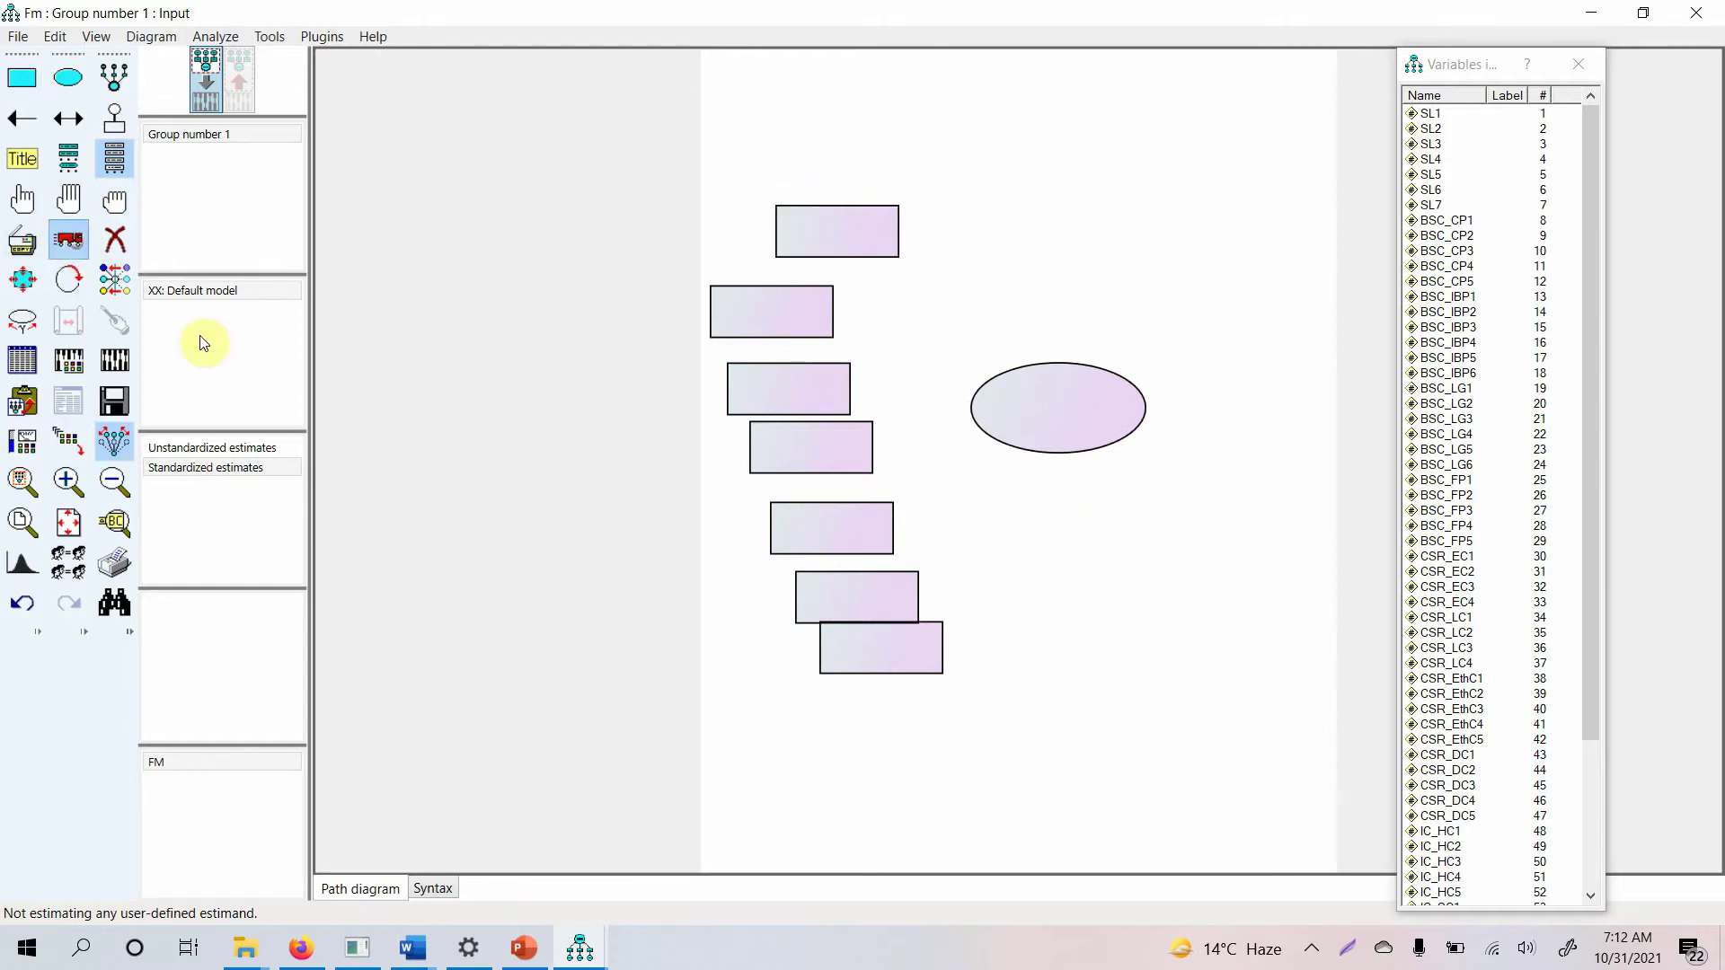
left_click_drag(799, 241, 836, 185)
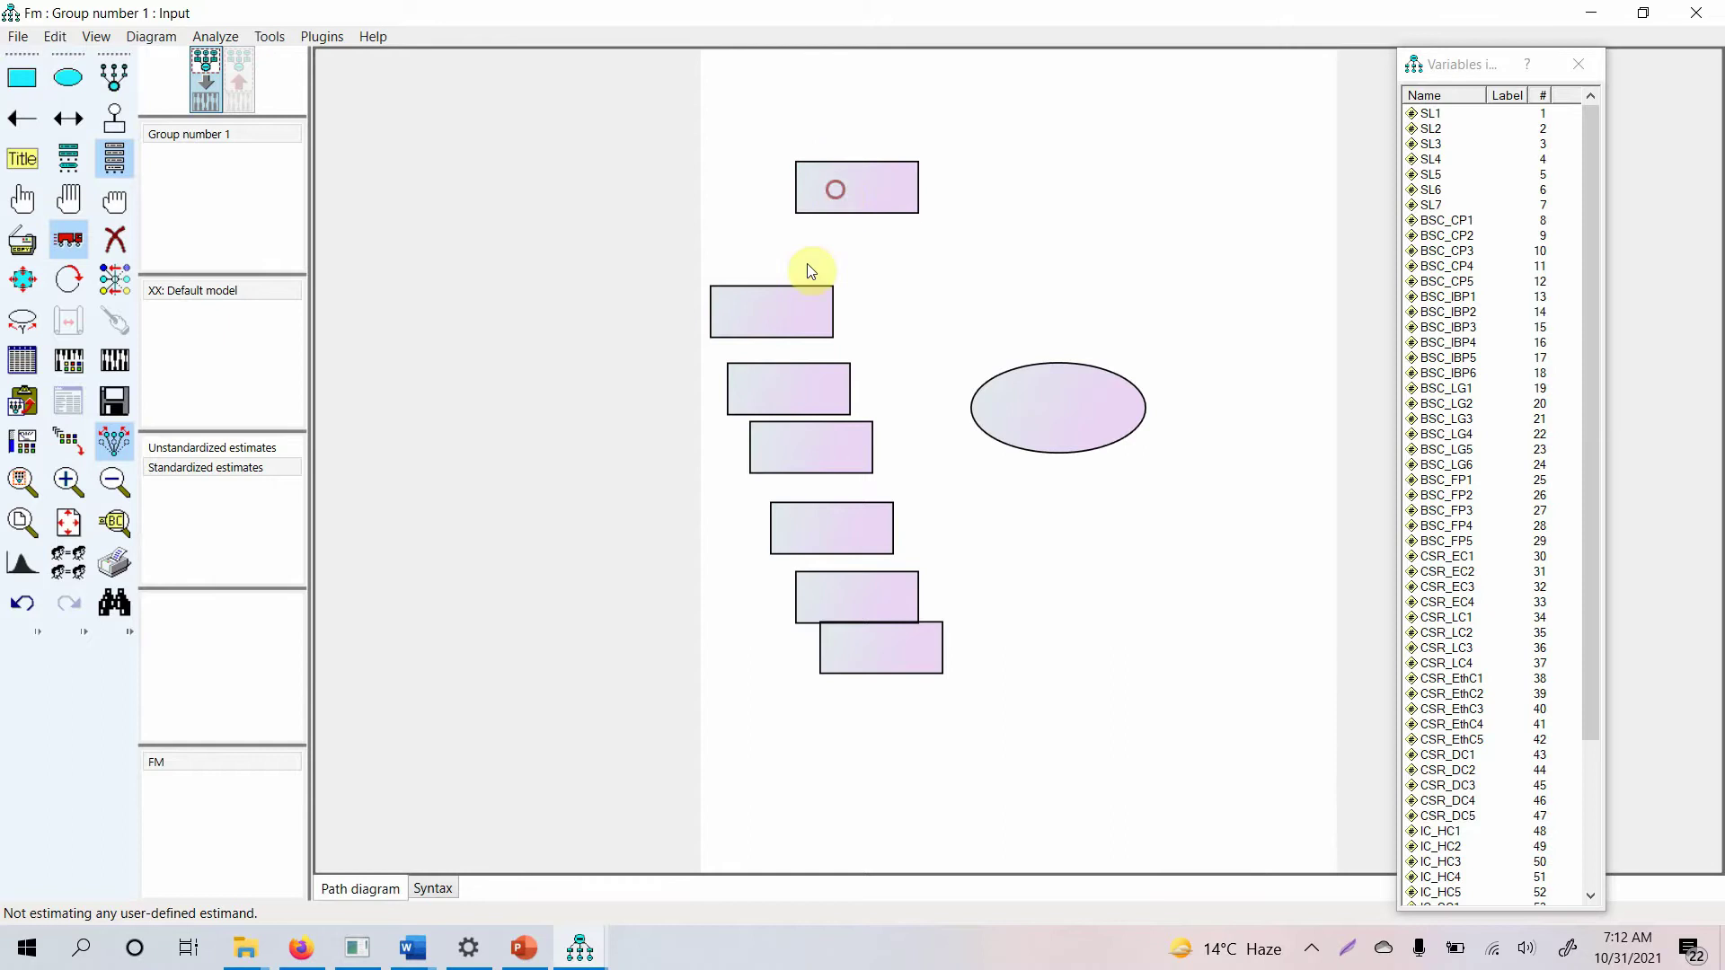
left_click_drag(774, 314, 854, 263)
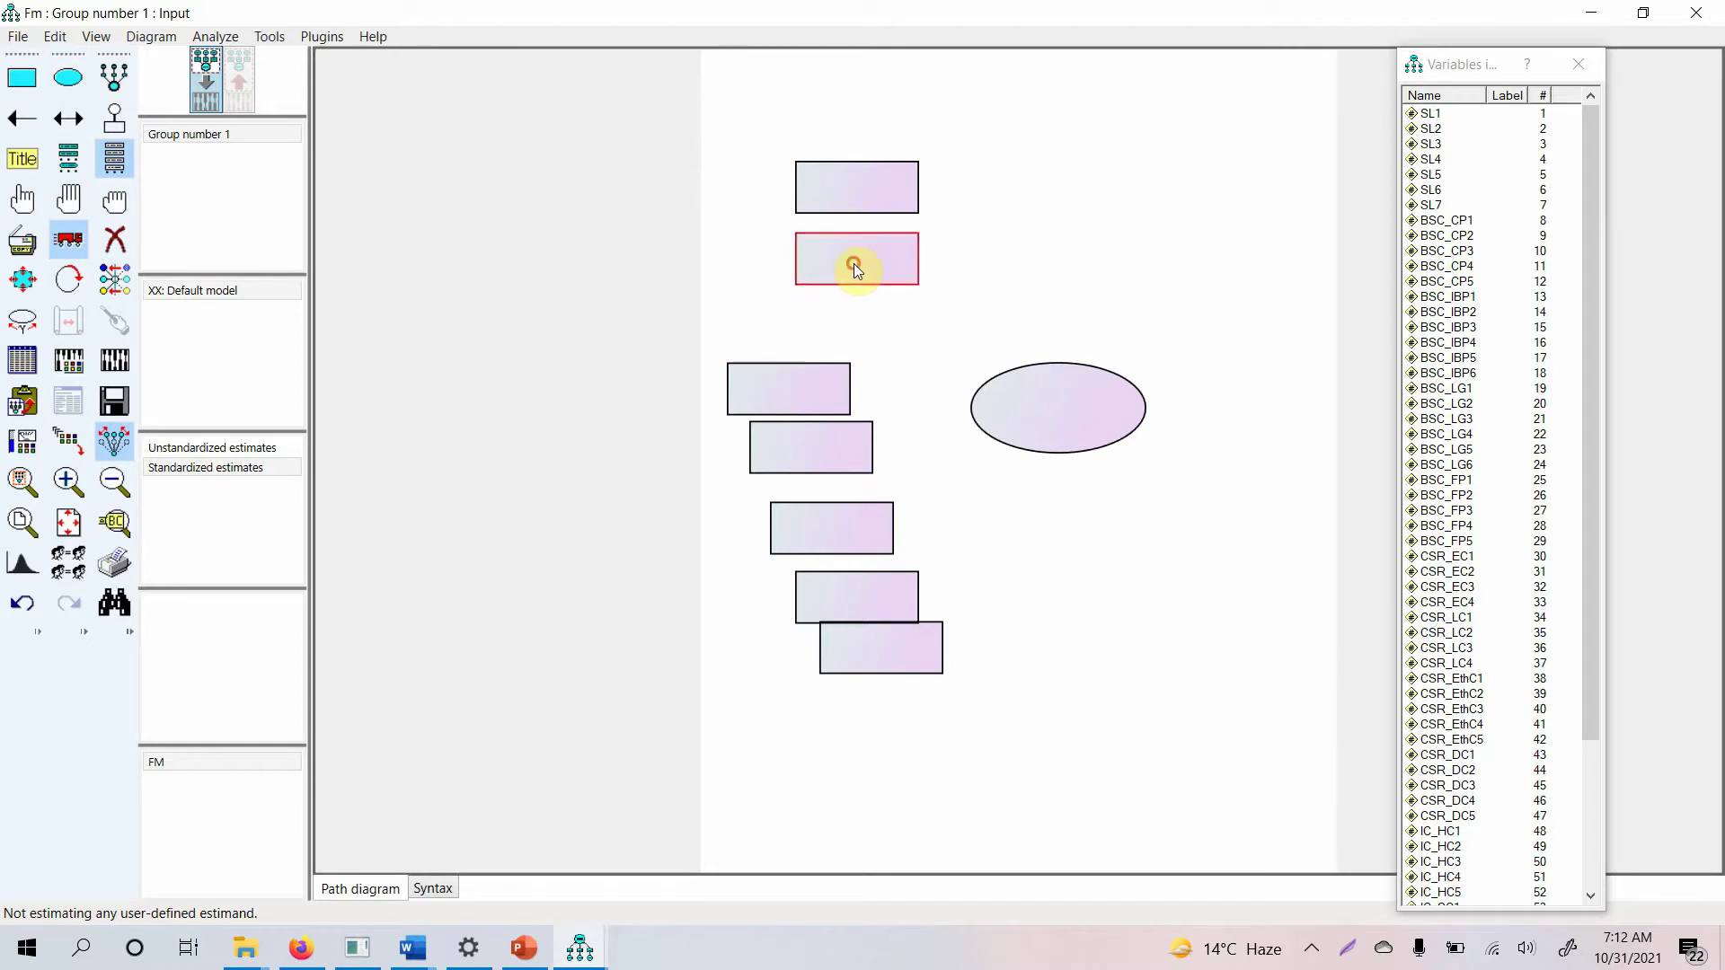
left_click_drag(779, 381, 846, 321)
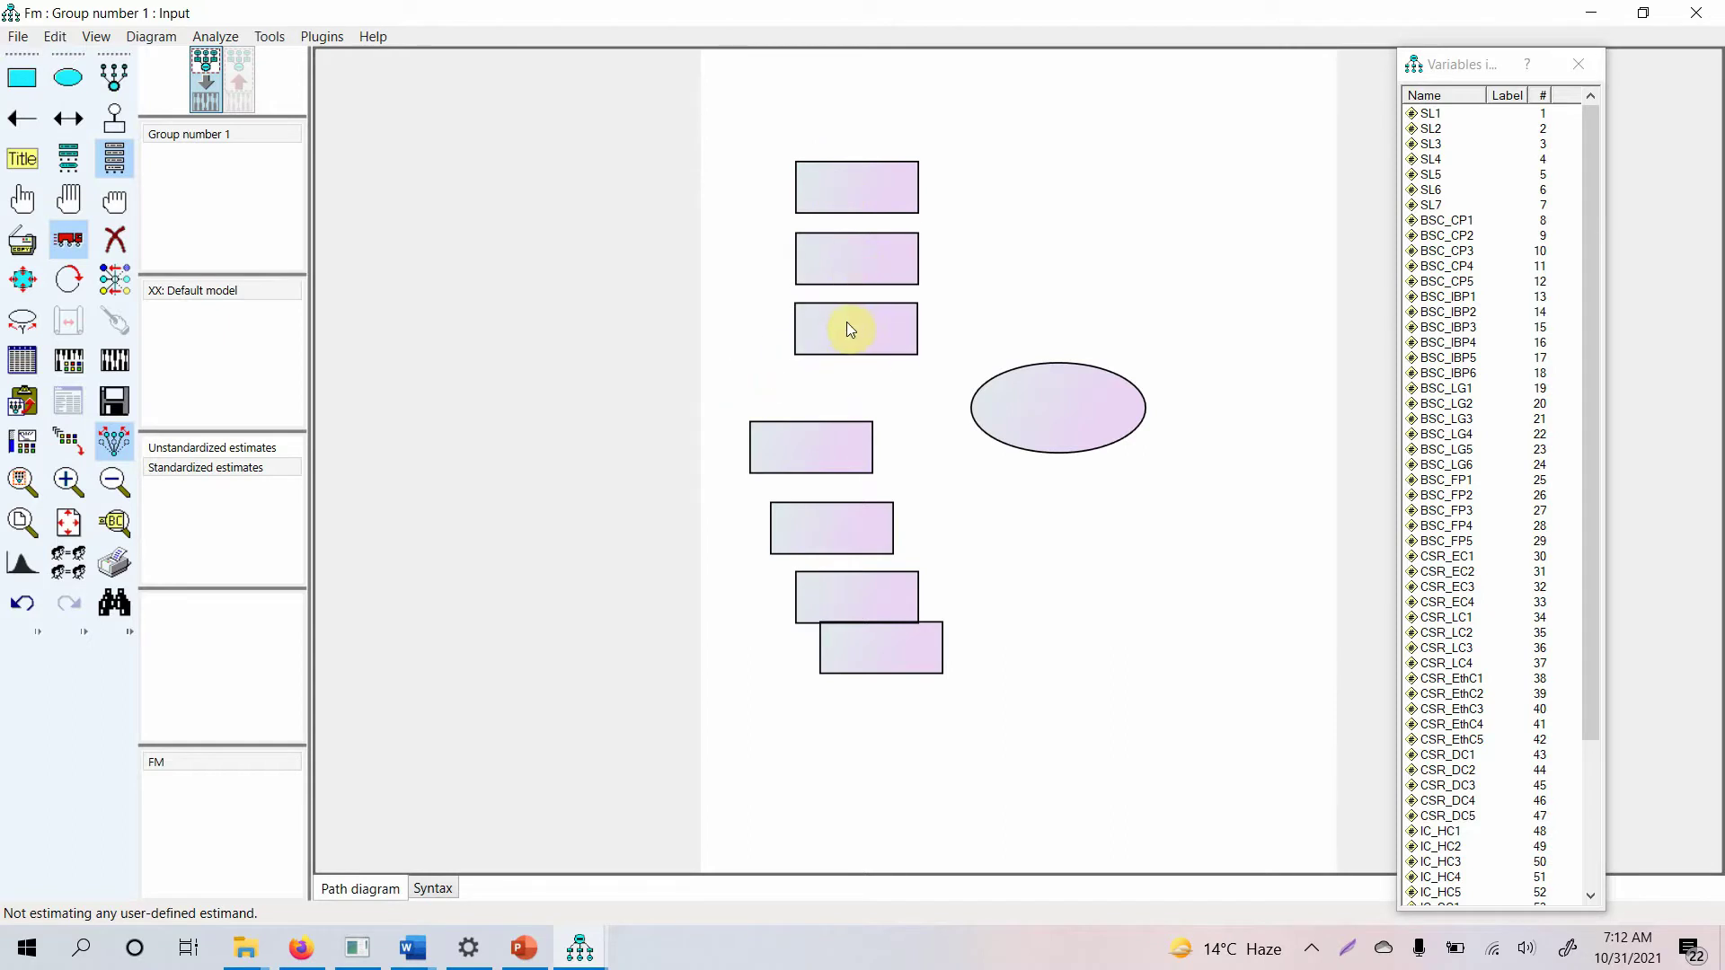
left_click_drag(807, 432, 849, 381)
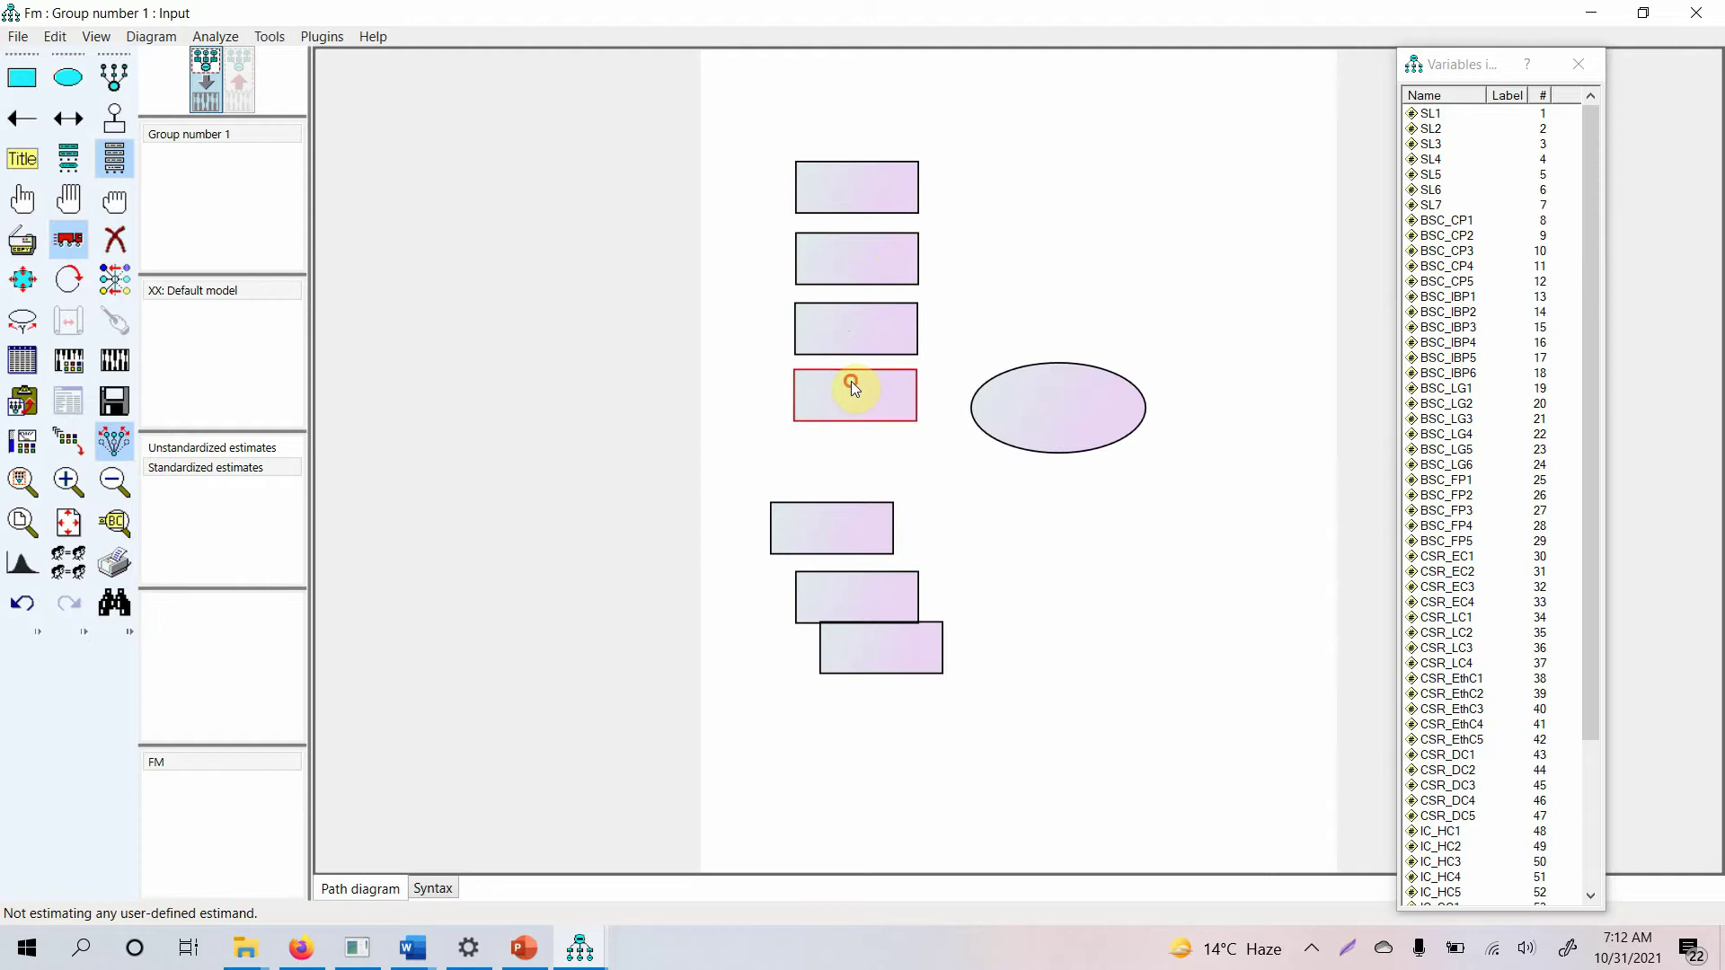
left_click_drag(803, 530, 823, 463)
left_click_drag(839, 586, 837, 520)
left_click_drag(853, 663, 839, 609)
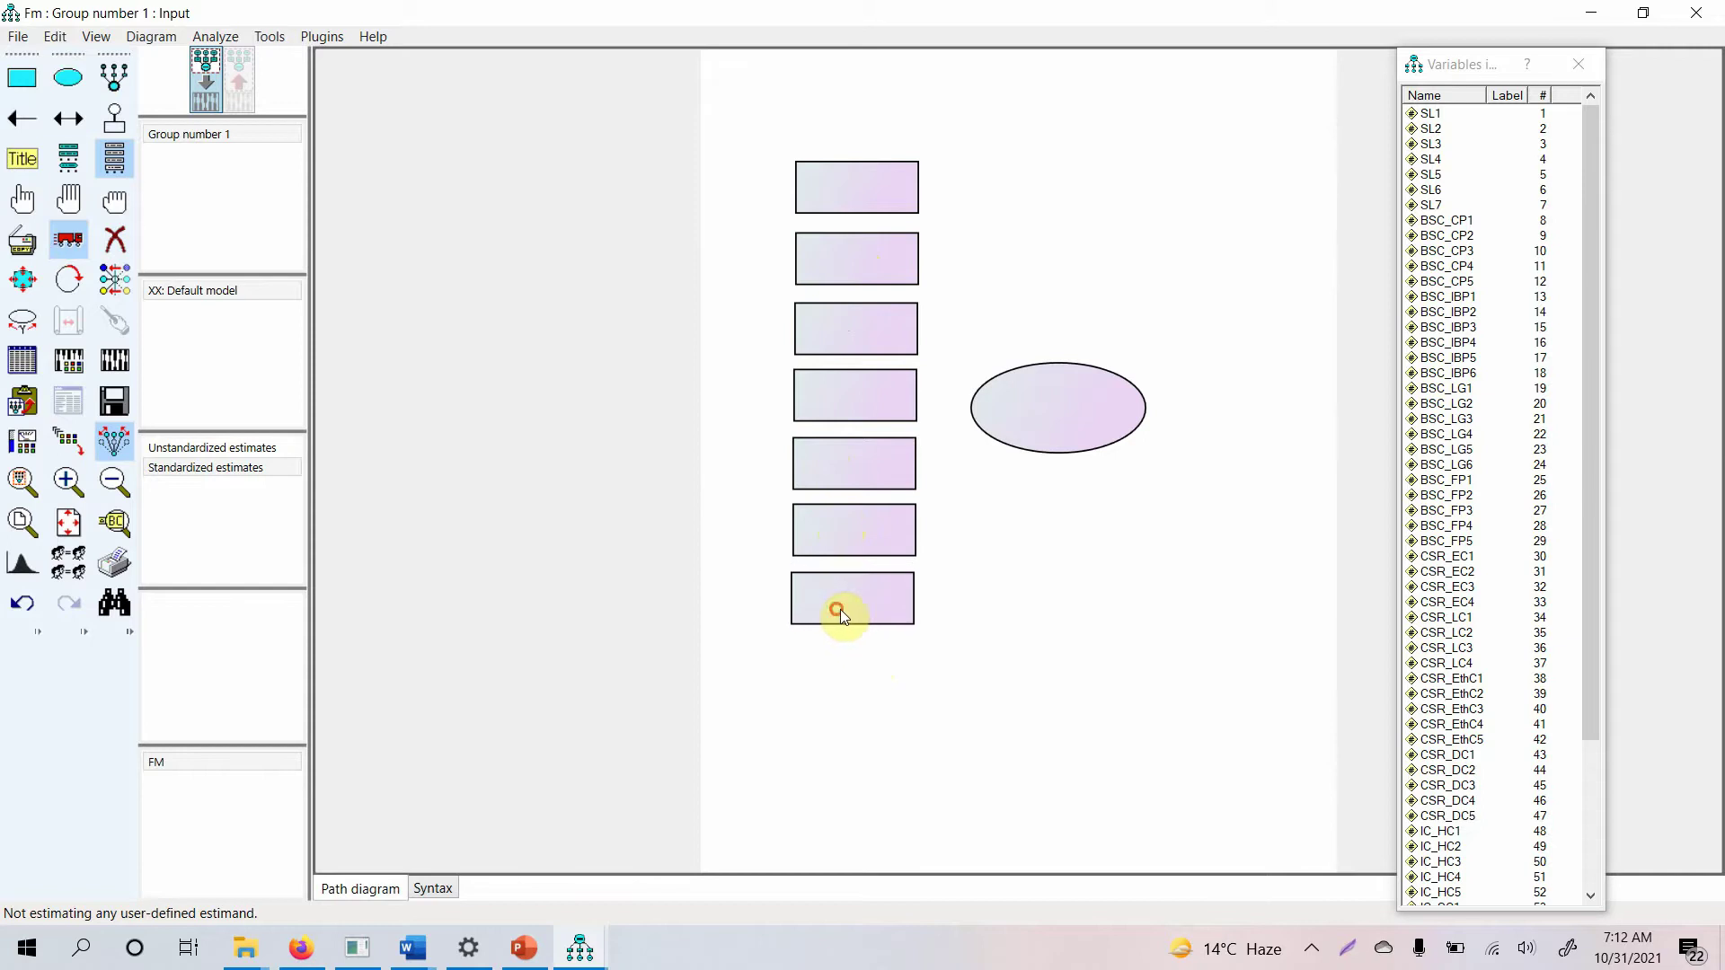
left_click_drag(1048, 417, 1127, 404)
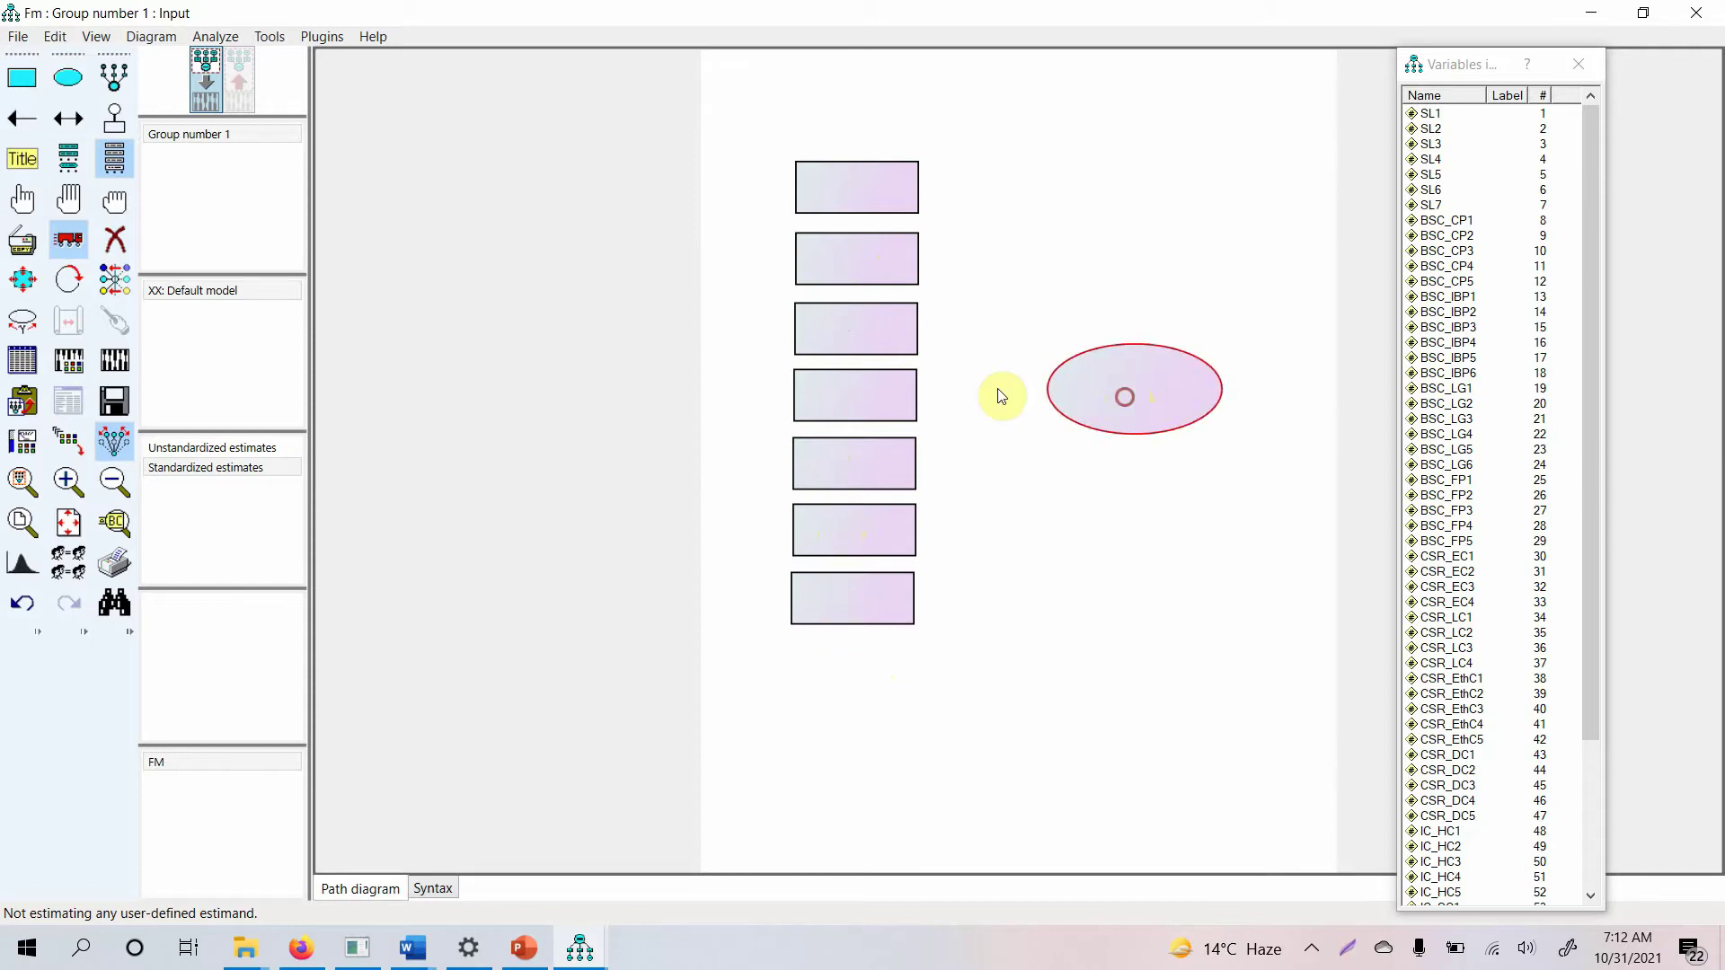
Step: Draw single-headed paths from the ellipse to each of the seven rectangles
left_click(23, 120)
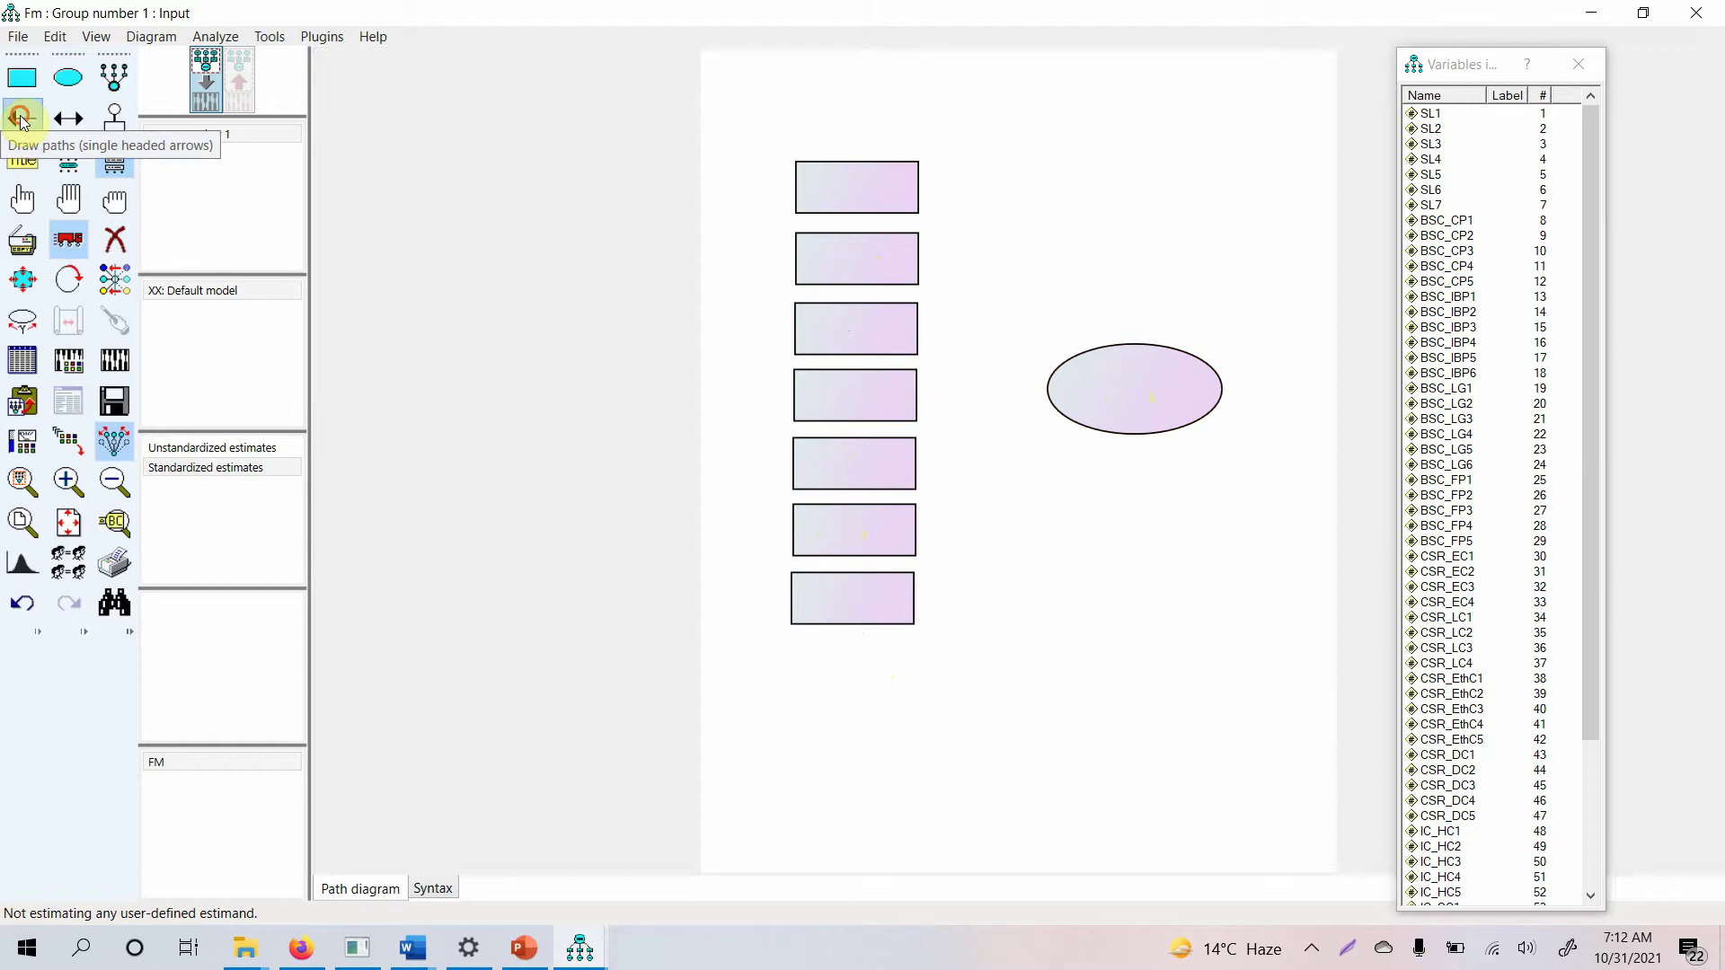
mouse_move(1103, 379)
left_mouse_down()
mouse_move(886, 164)
mouse_move(877, 264)
mouse_move(993, 388)
mouse_move(850, 333)
left_mouse_up()
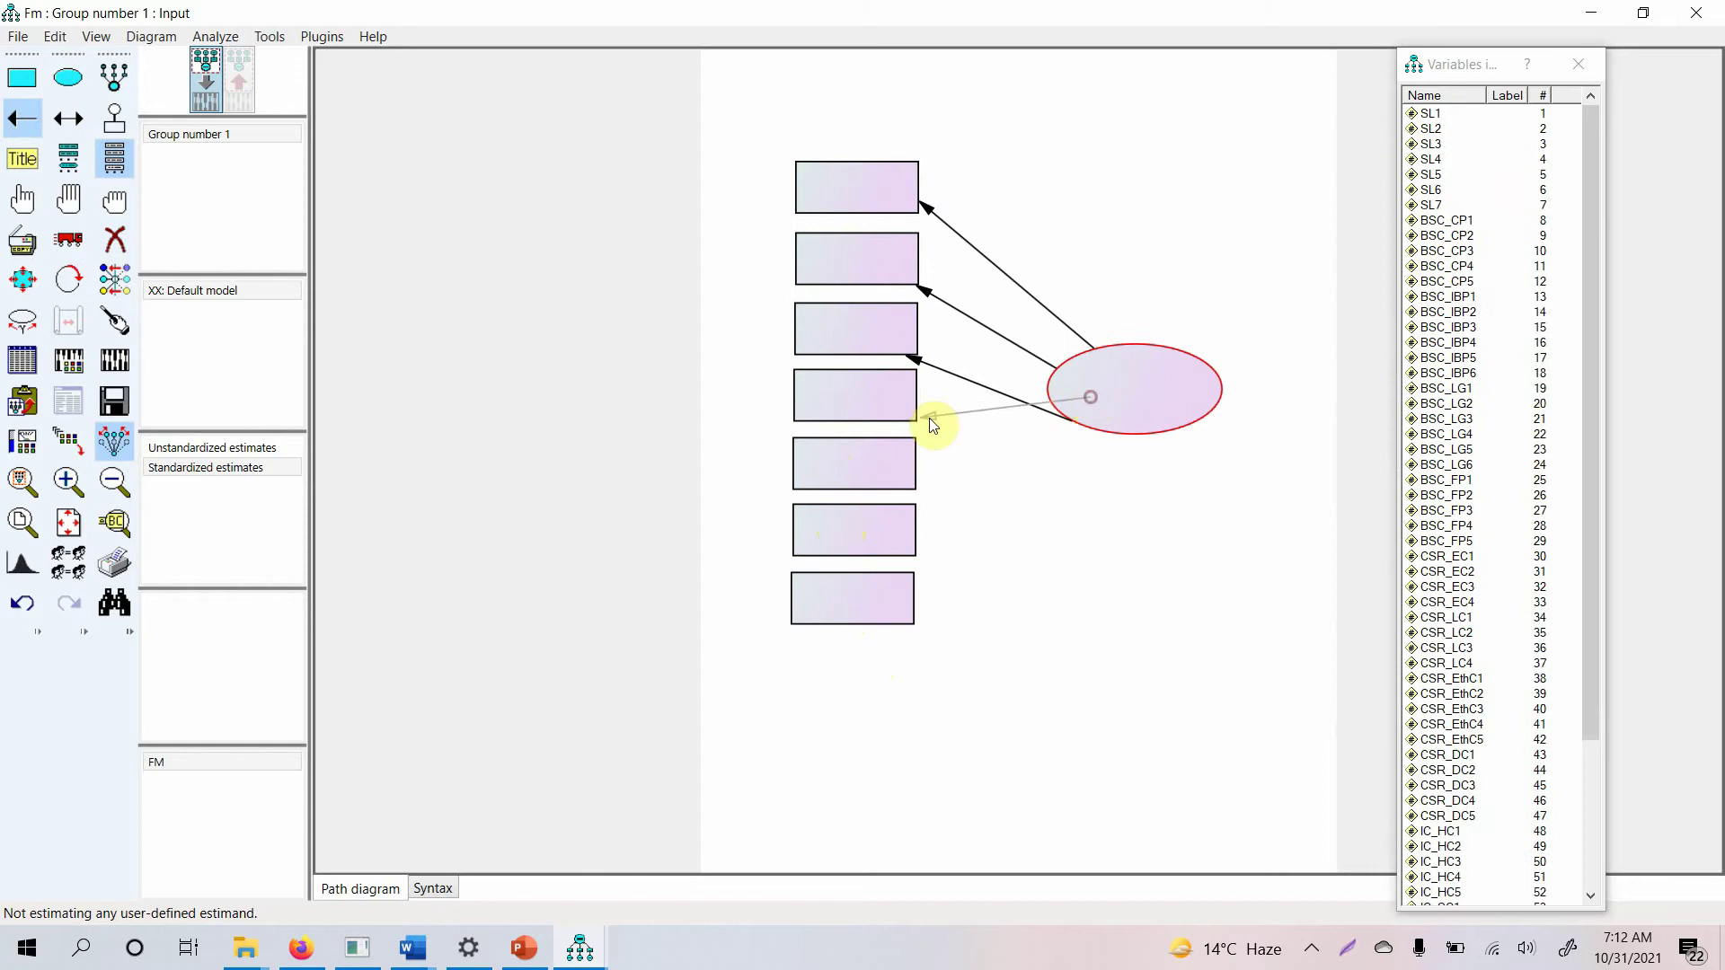
left_click_drag(929, 418, 928, 416)
left_click_drag(1119, 396, 891, 466)
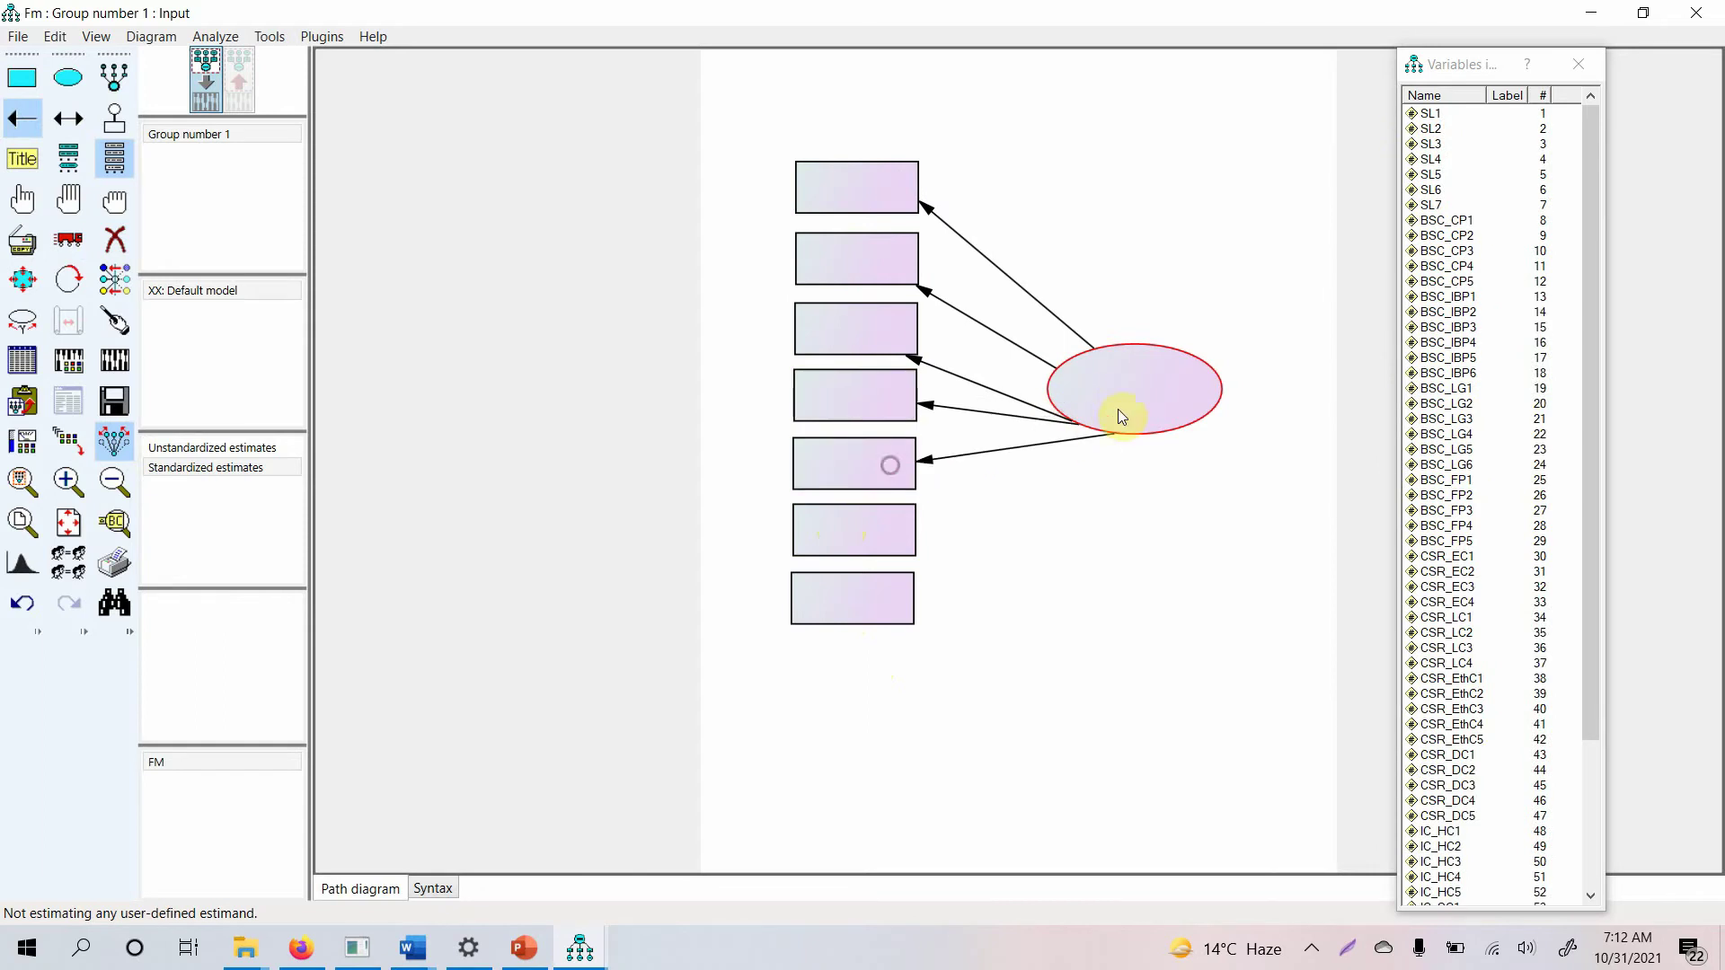
left_click_drag(946, 521, 884, 542)
left_click_drag(1125, 385, 882, 601)
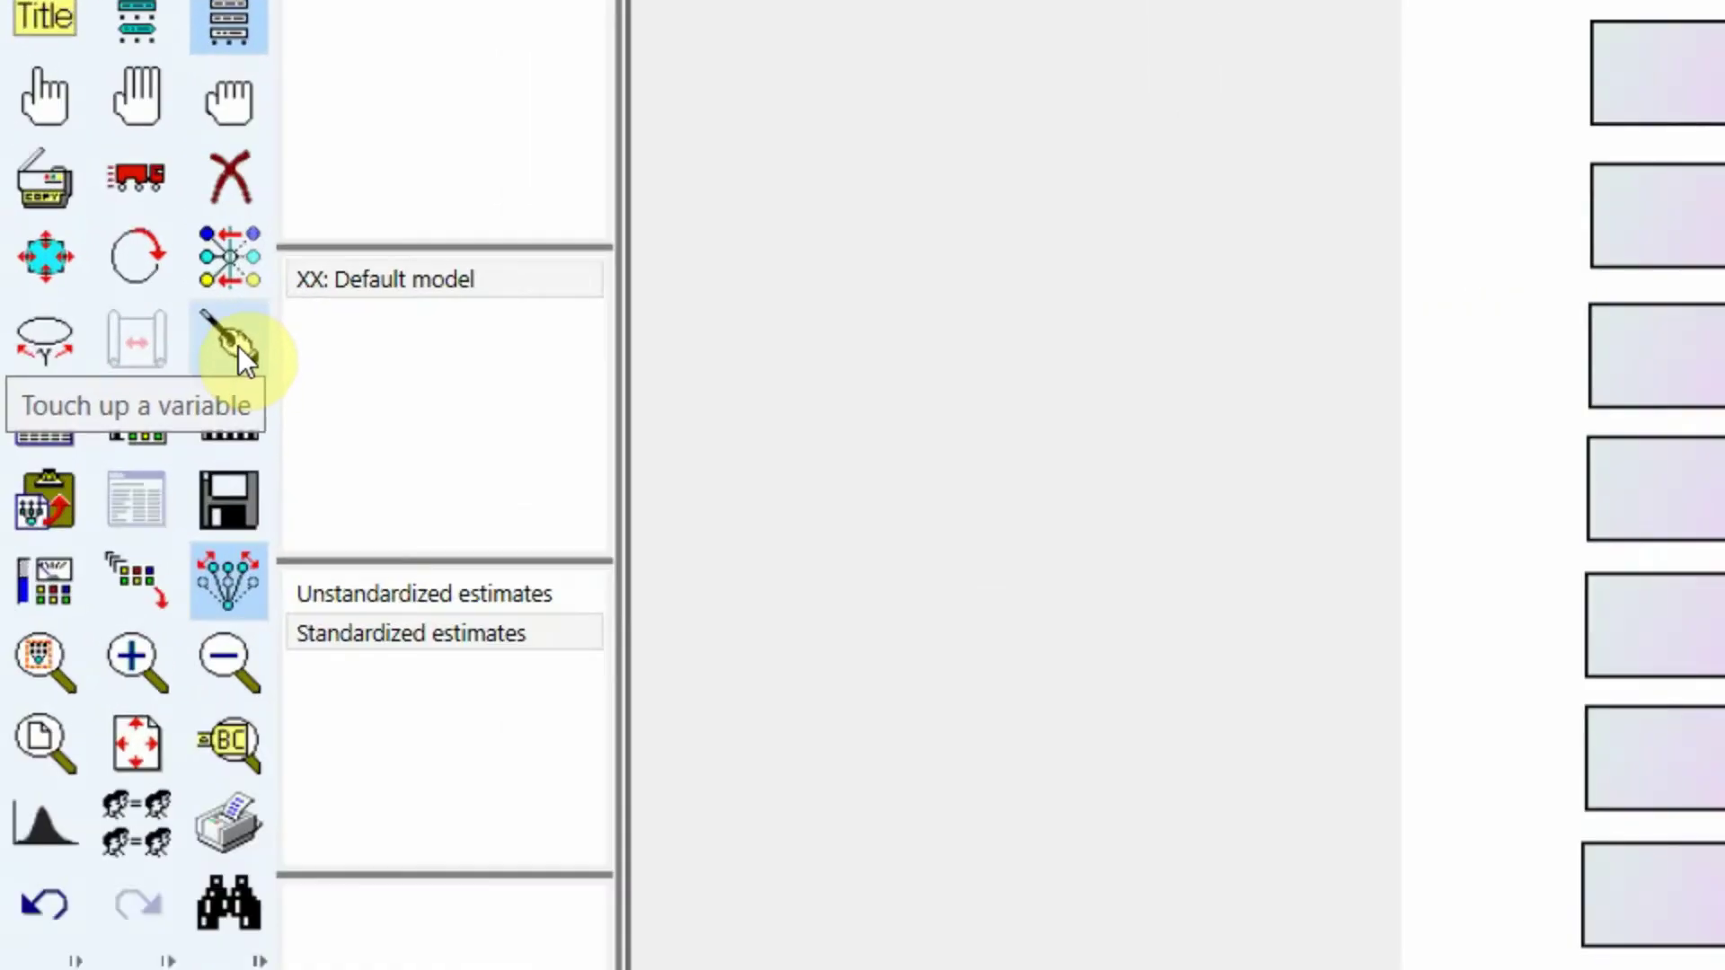
Step: Touch up the ellipse and the rectangles to tidy the connection points of the seven paths
left_click(235, 346)
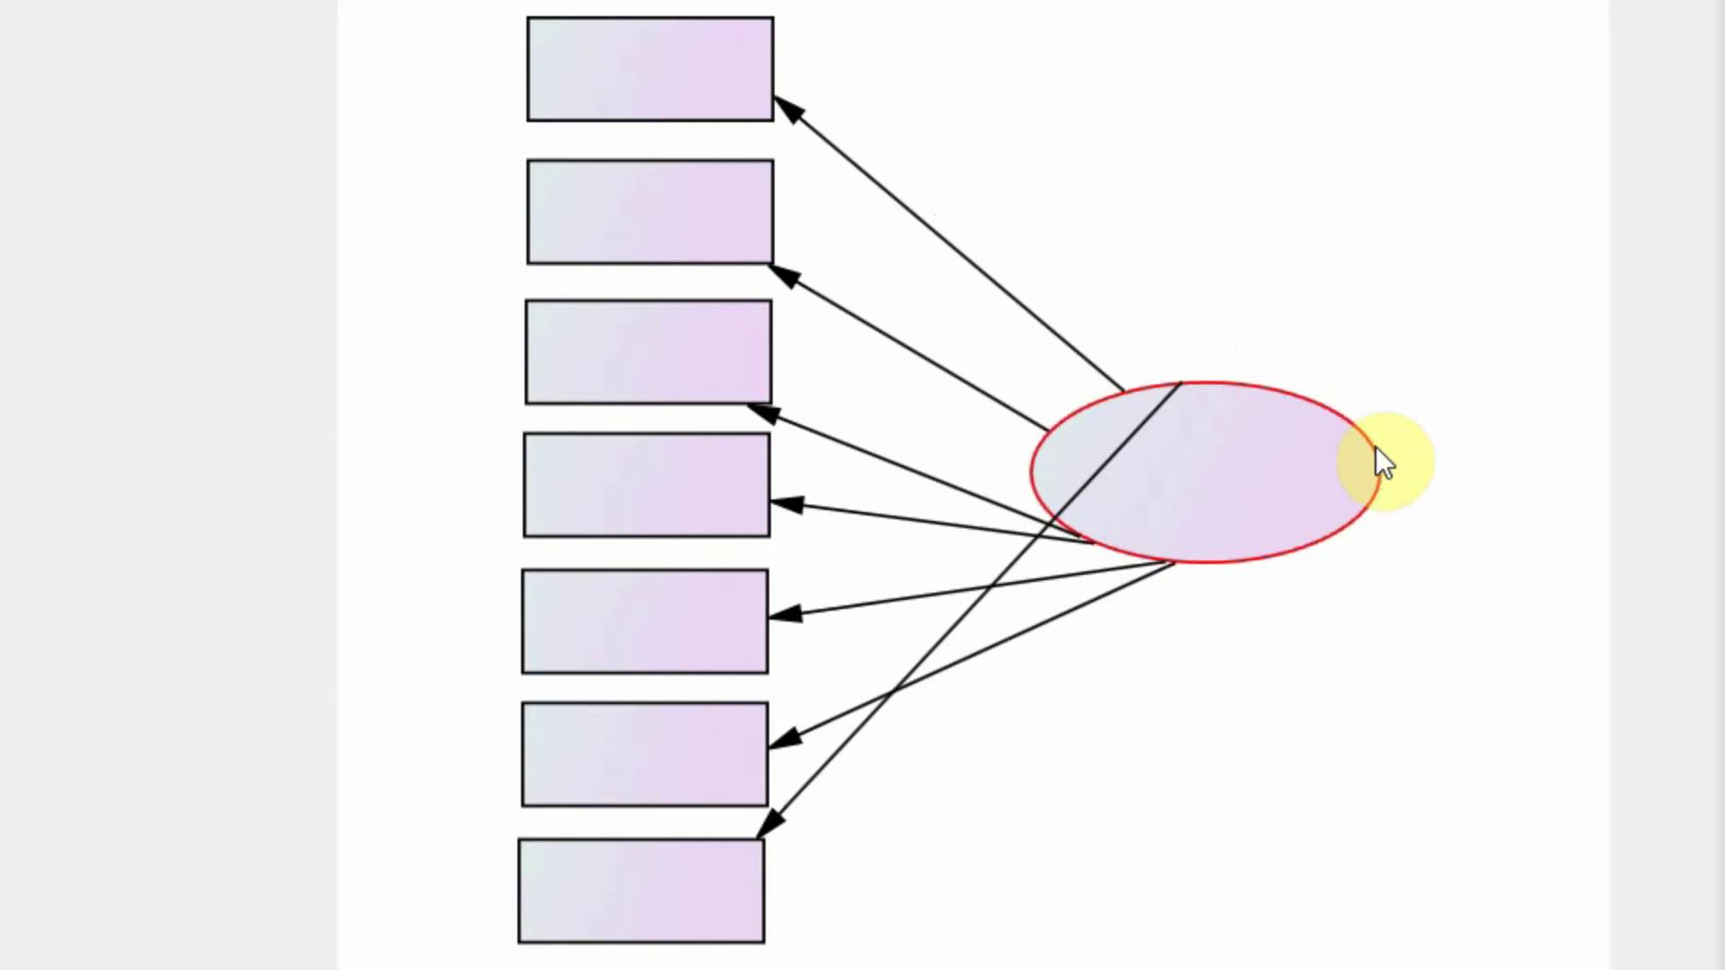
left_click(1247, 485)
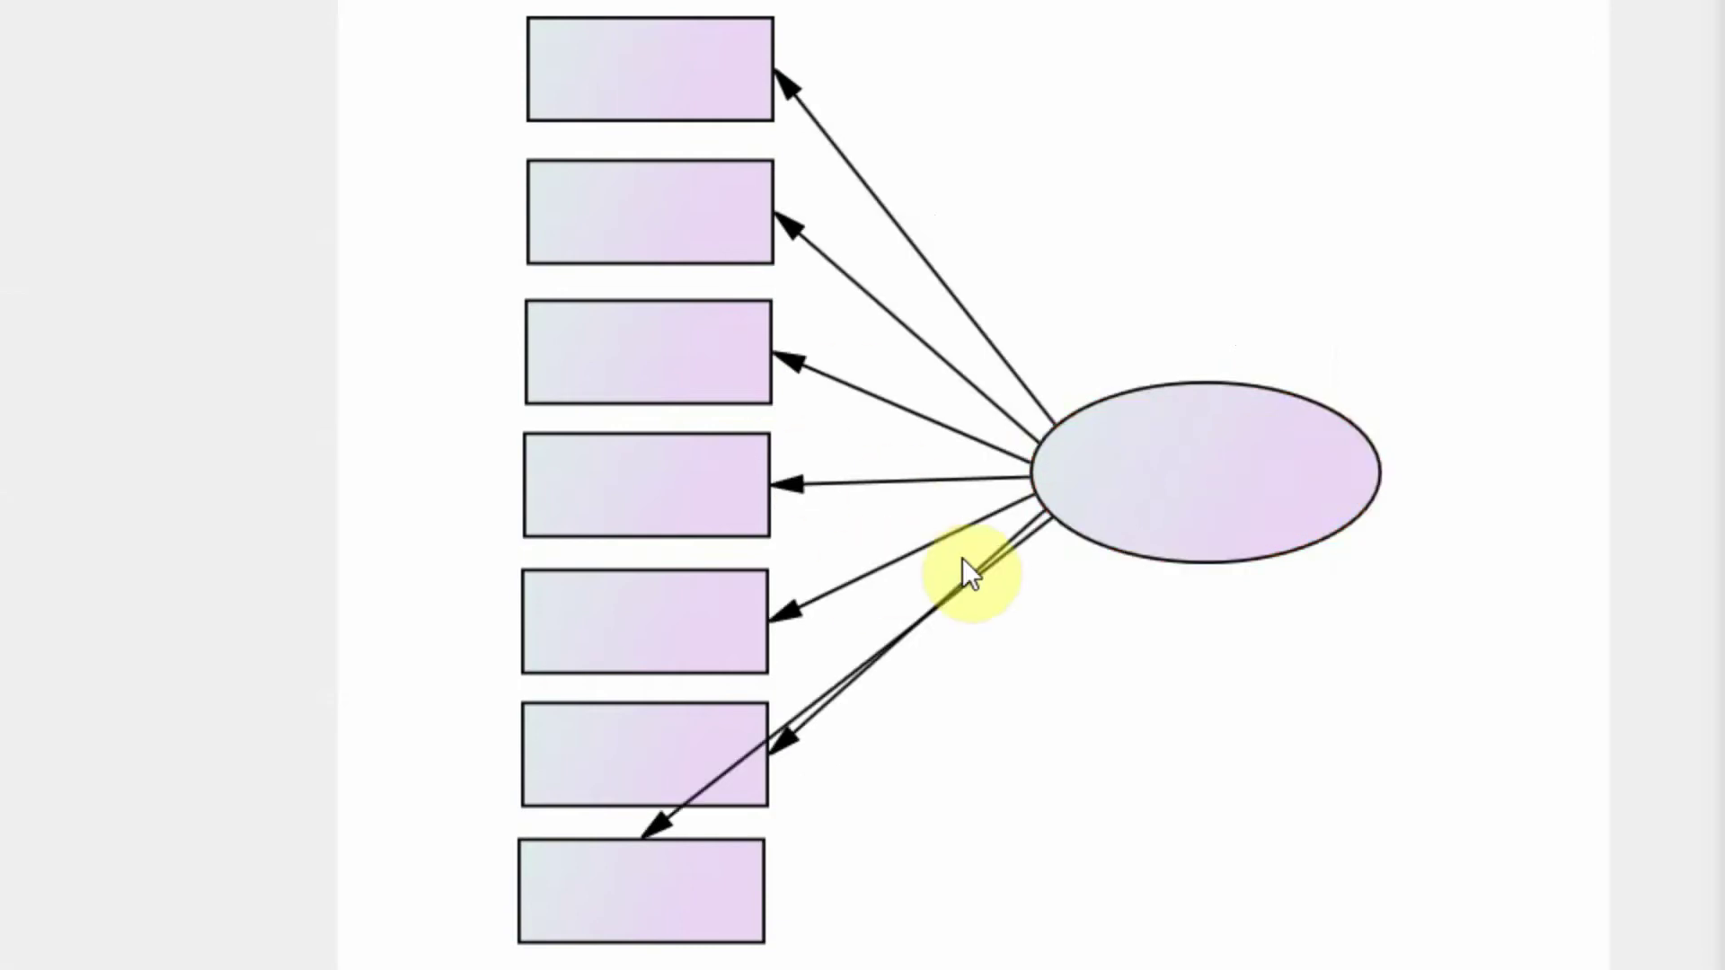
left_click(676, 893)
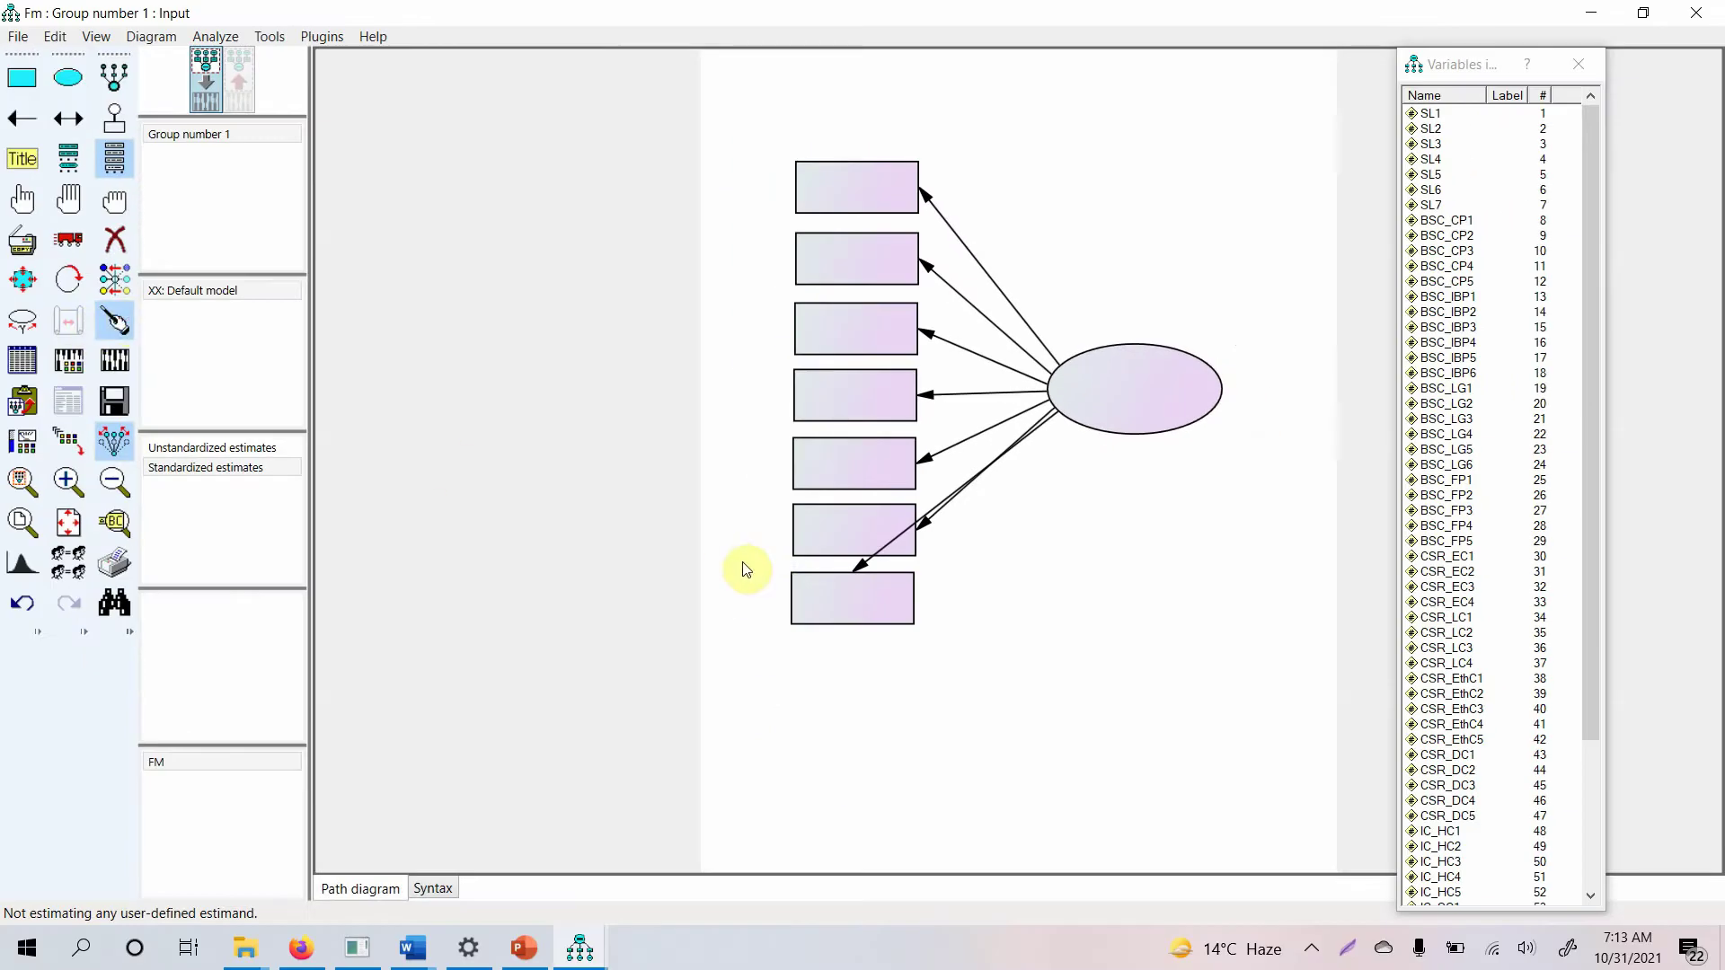
left_click(845, 593)
left_click(846, 464)
left_click(847, 328)
Step: Turn off preserve symmetries and move the lowest path's arrowhead to the right edge of the bottom rectangle
left_click(81, 250)
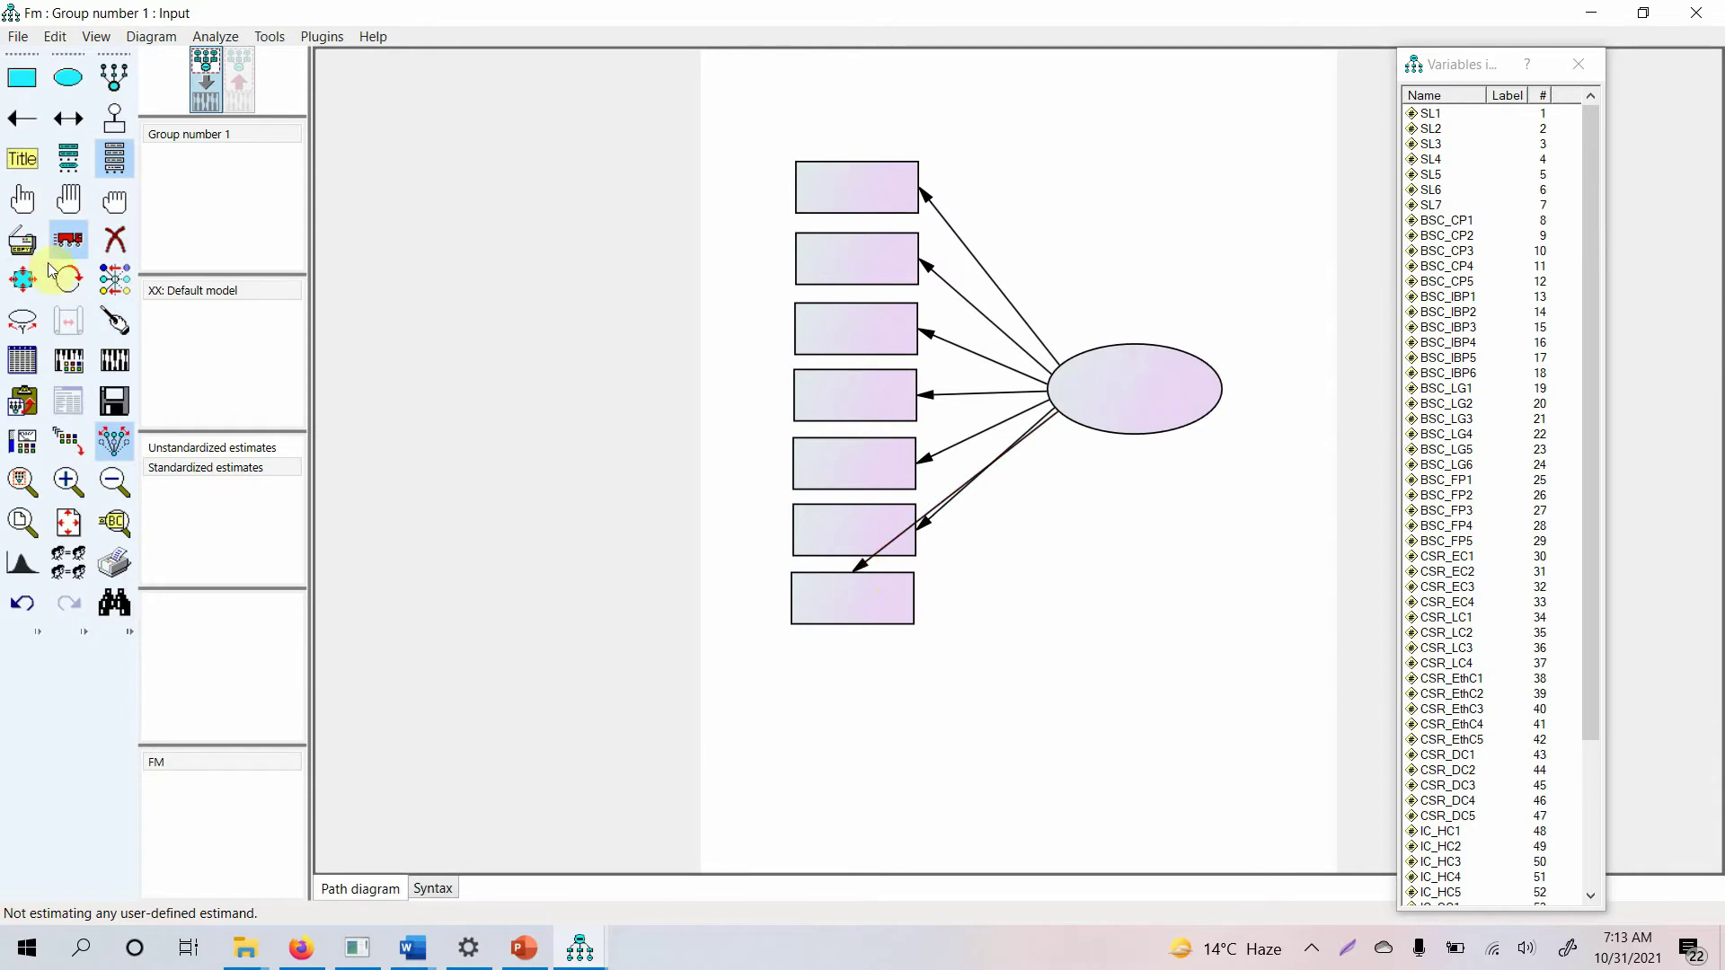
left_click(123, 451)
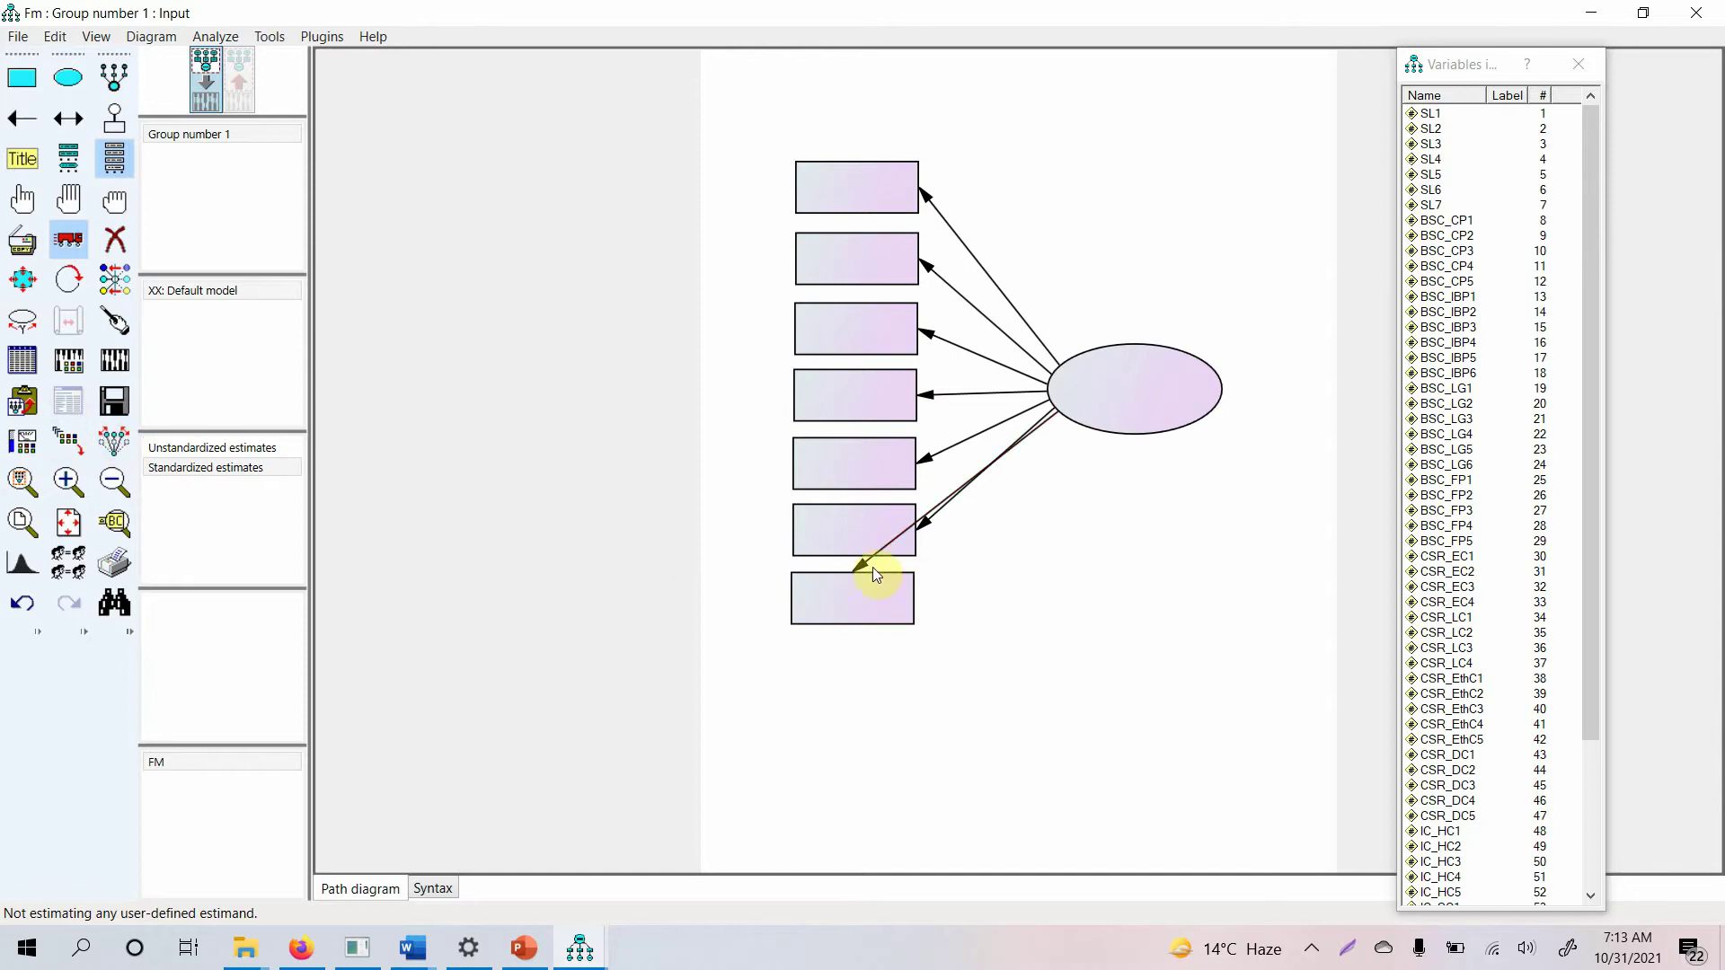
left_click_drag(862, 562, 909, 611)
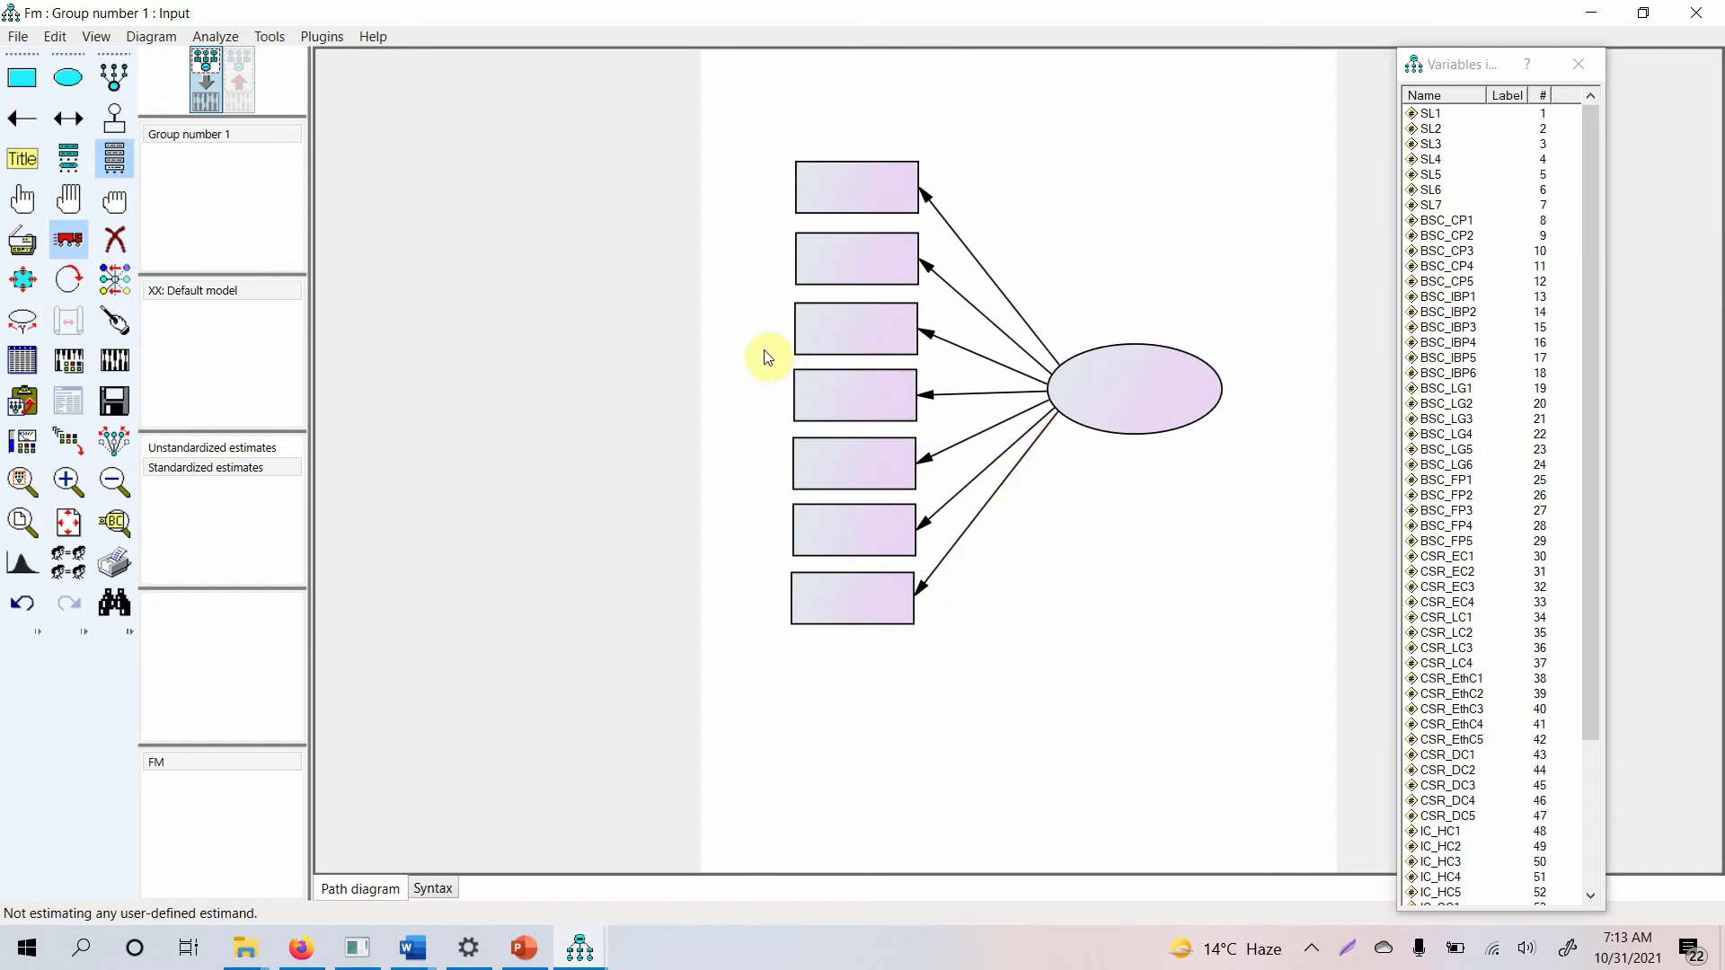
Step: Add a unique error variable to each of the seven rectangles
left_click(114, 122)
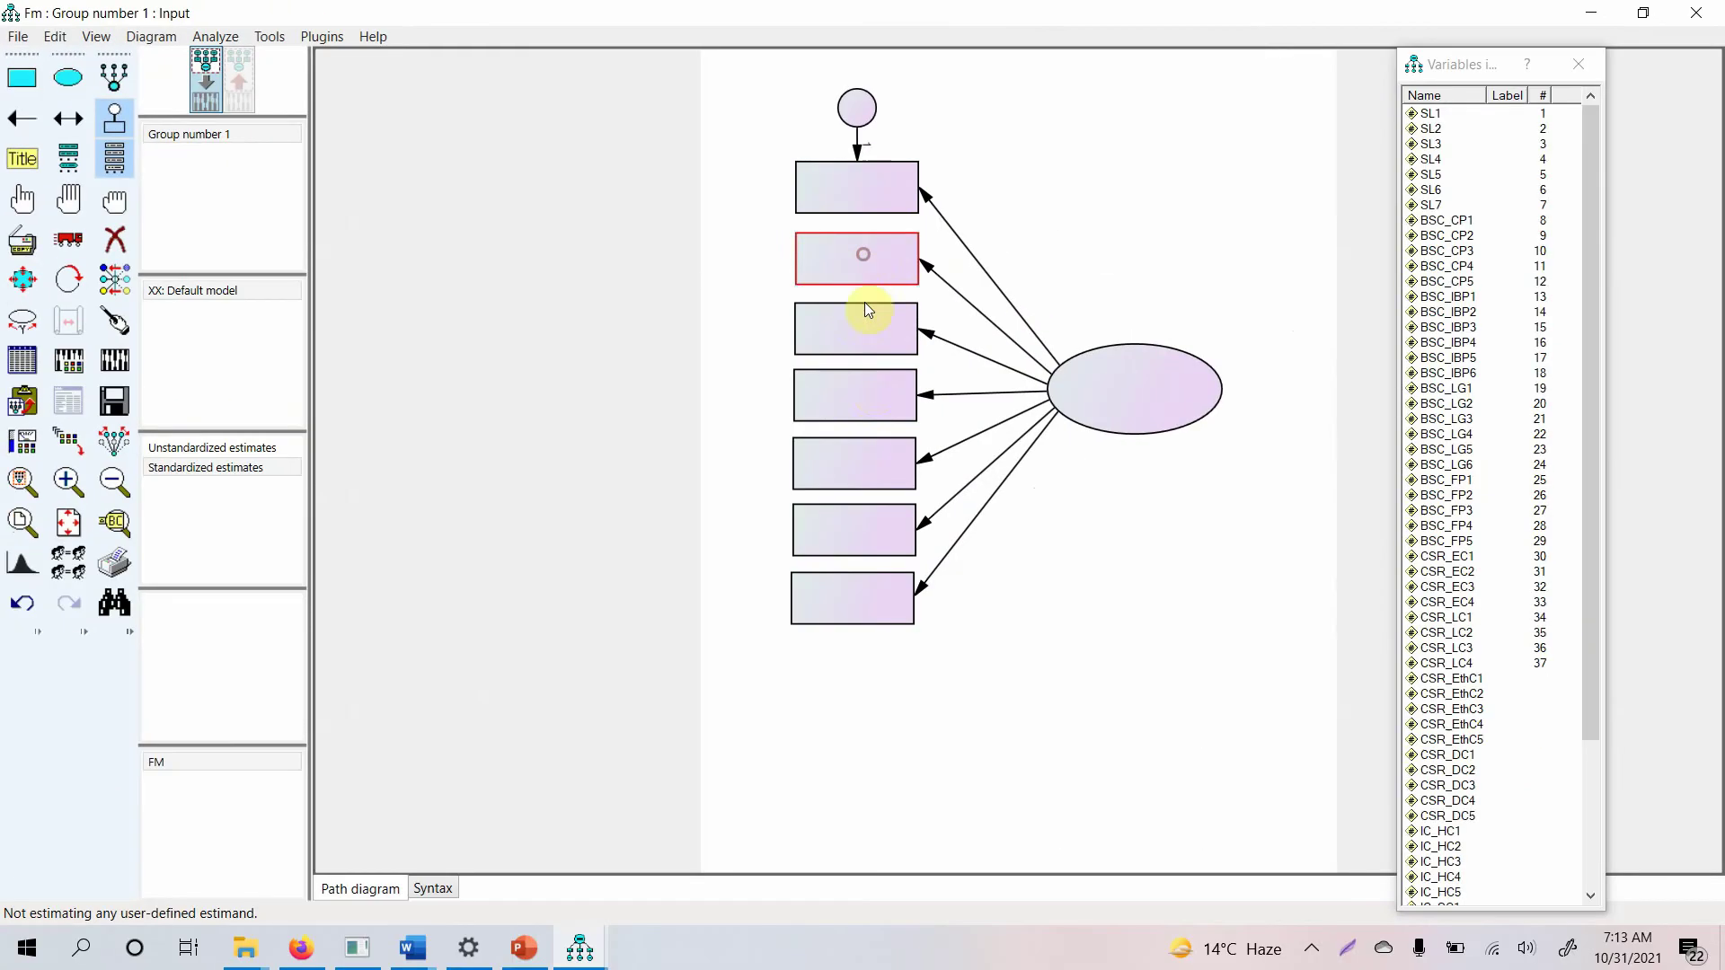
left_click(945, 287)
left_click(946, 357)
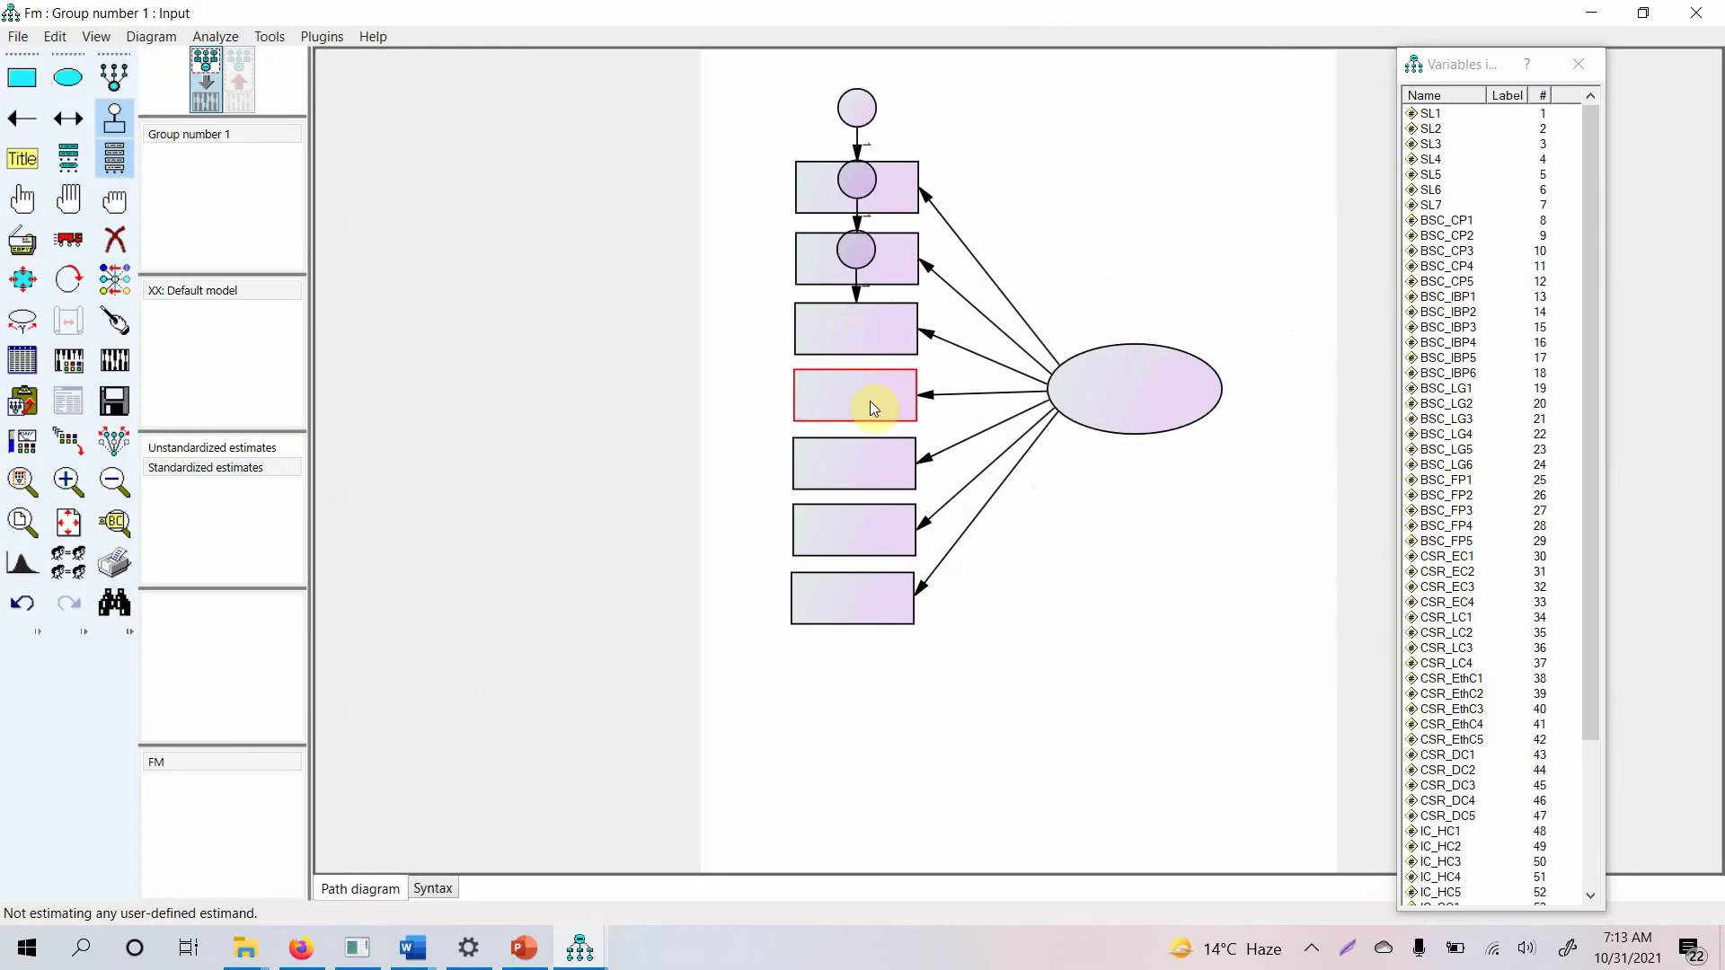
left_click(870, 396)
left_click(861, 457)
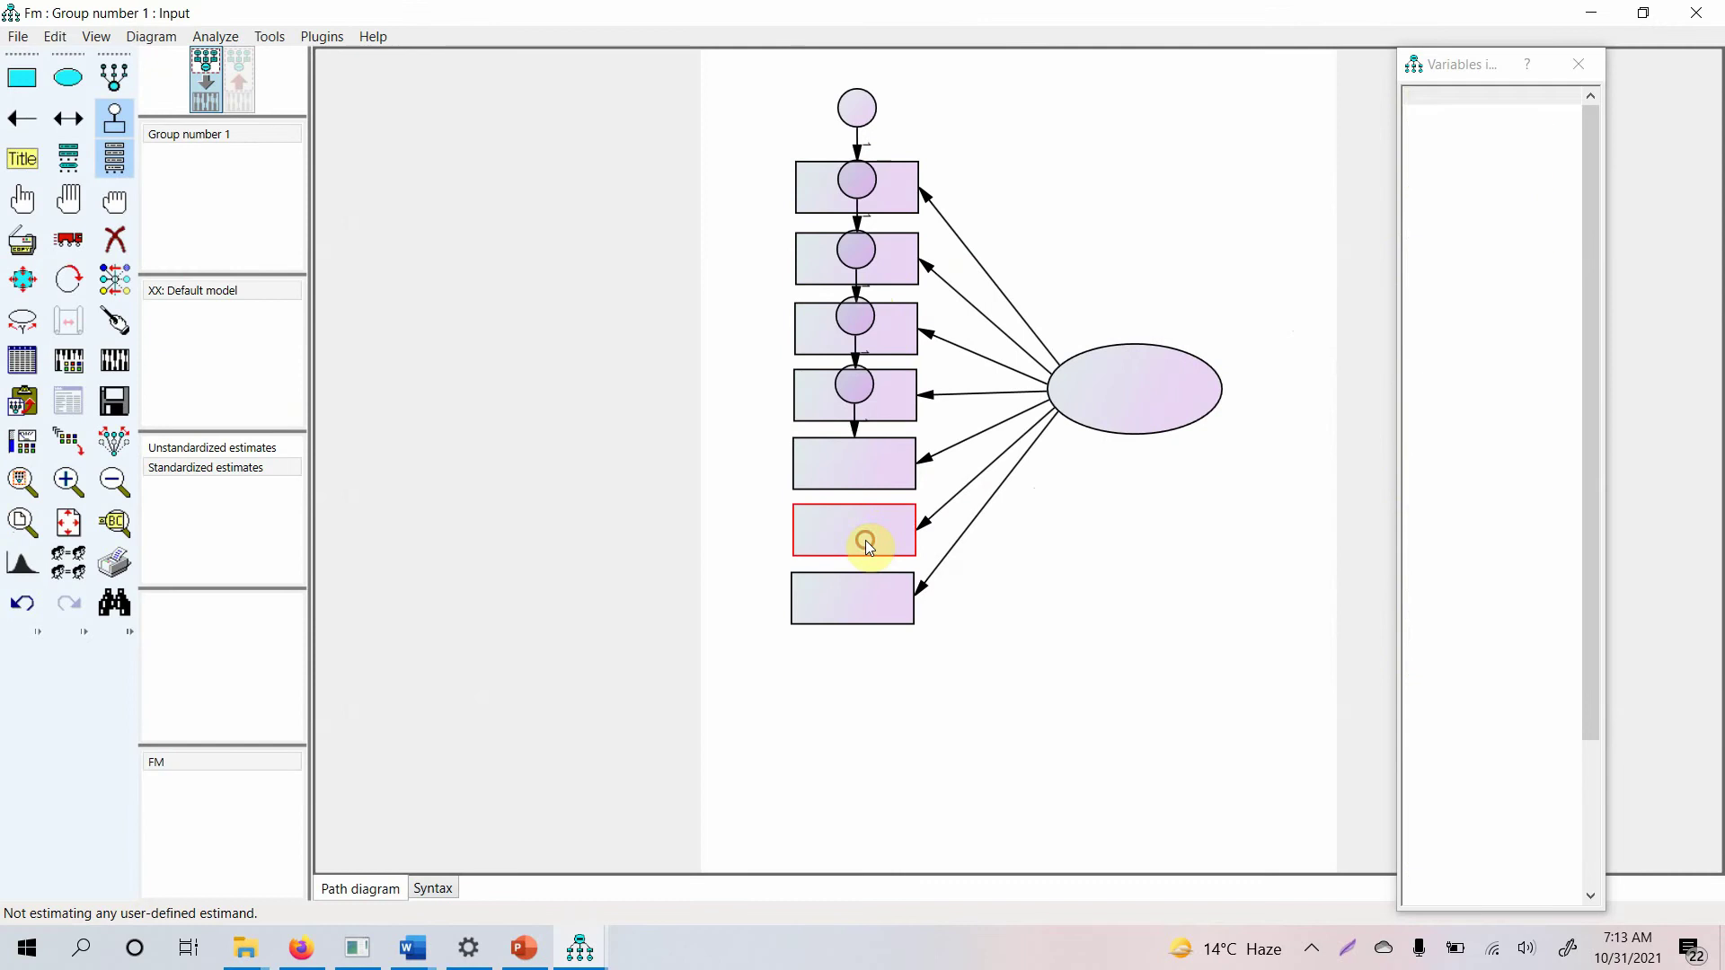
left_click(865, 541)
left_click(856, 605)
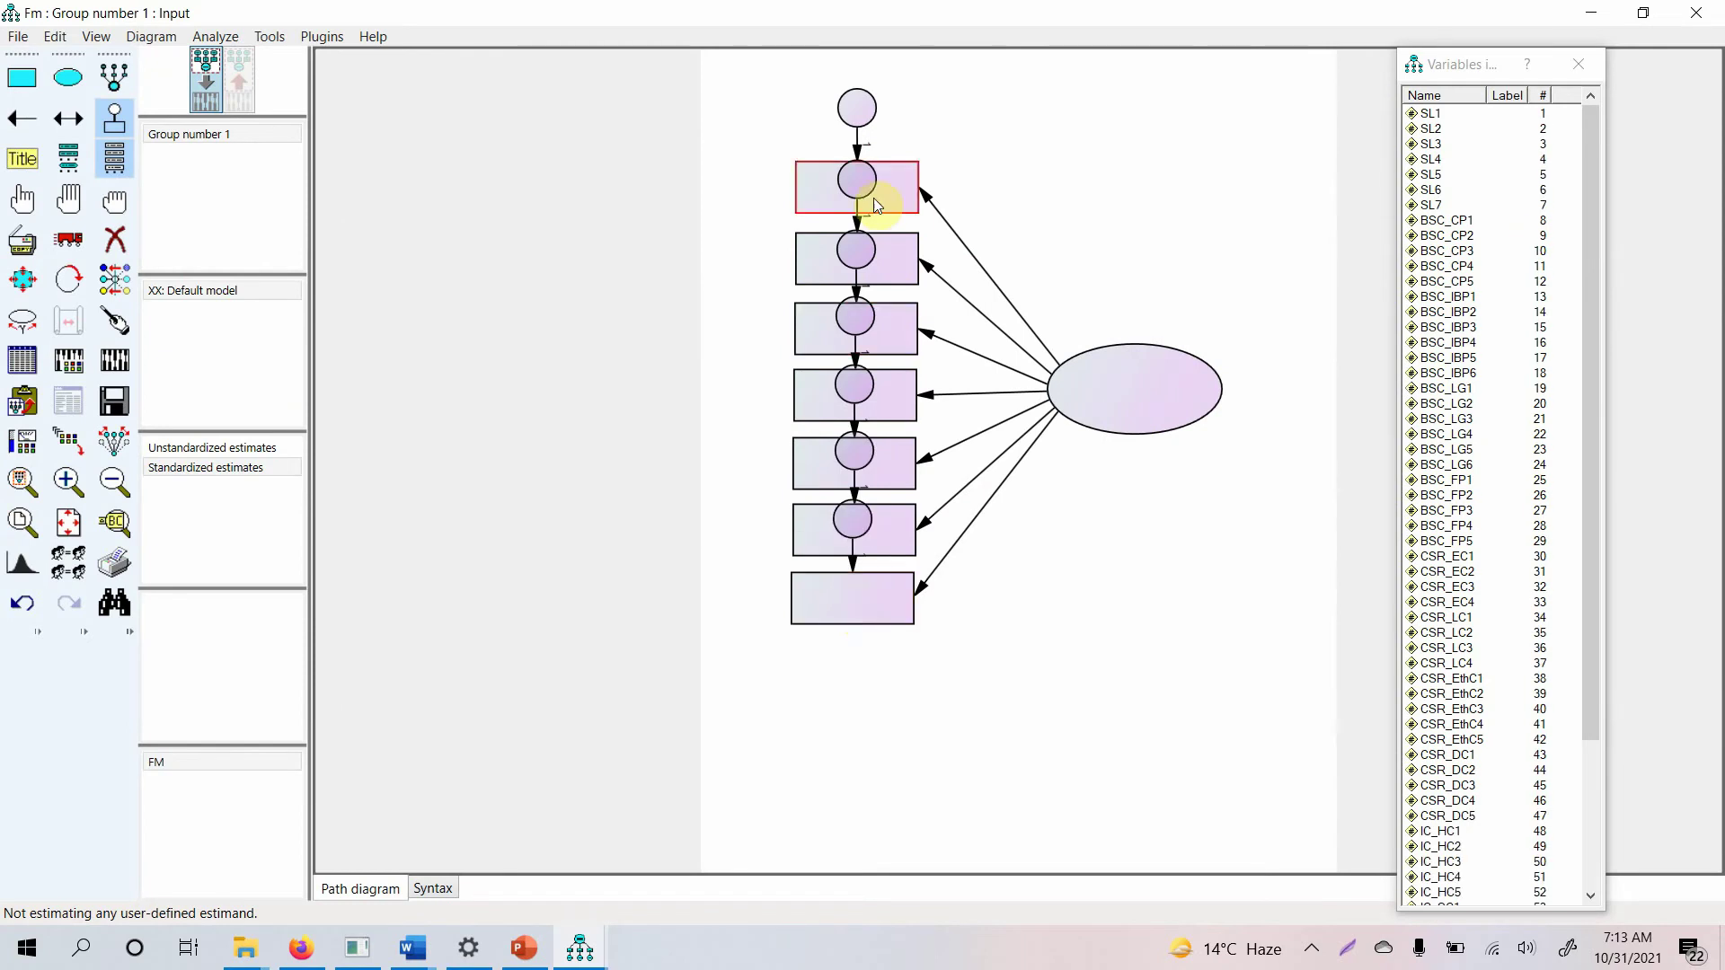
Step: Move the seven error circles to the left of the rectangles, one beside each indicator
left_click(70, 246)
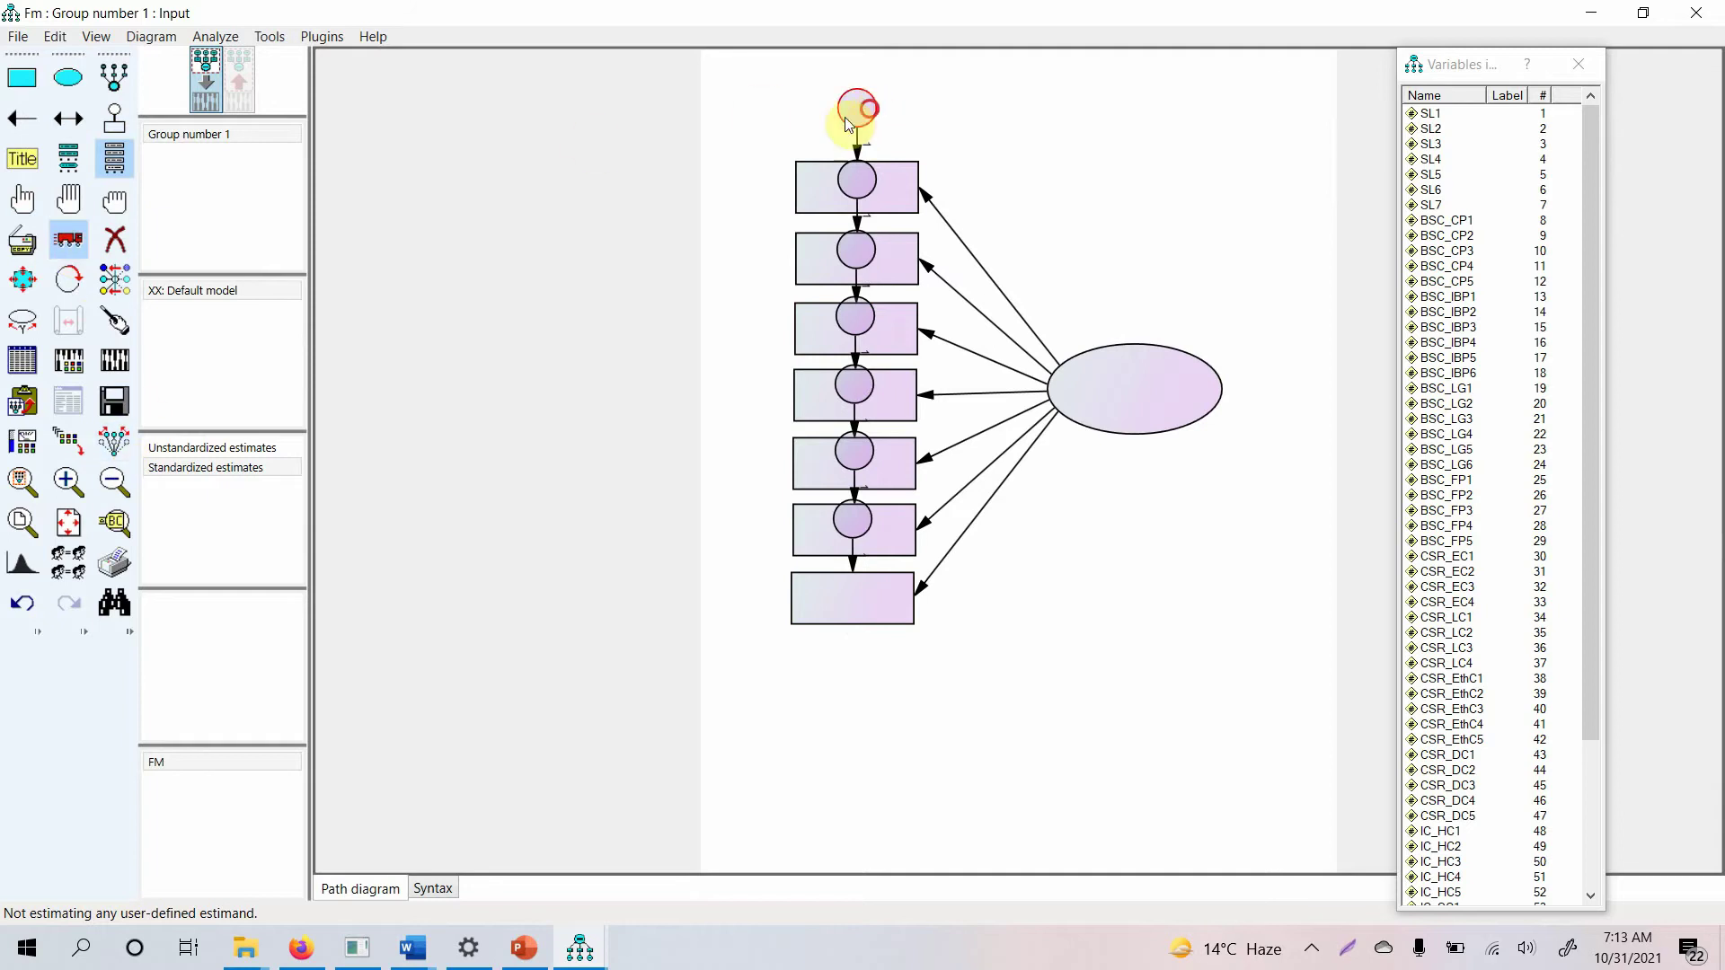
left_click_drag(844, 117, 731, 176)
left_click_drag(854, 180, 715, 273)
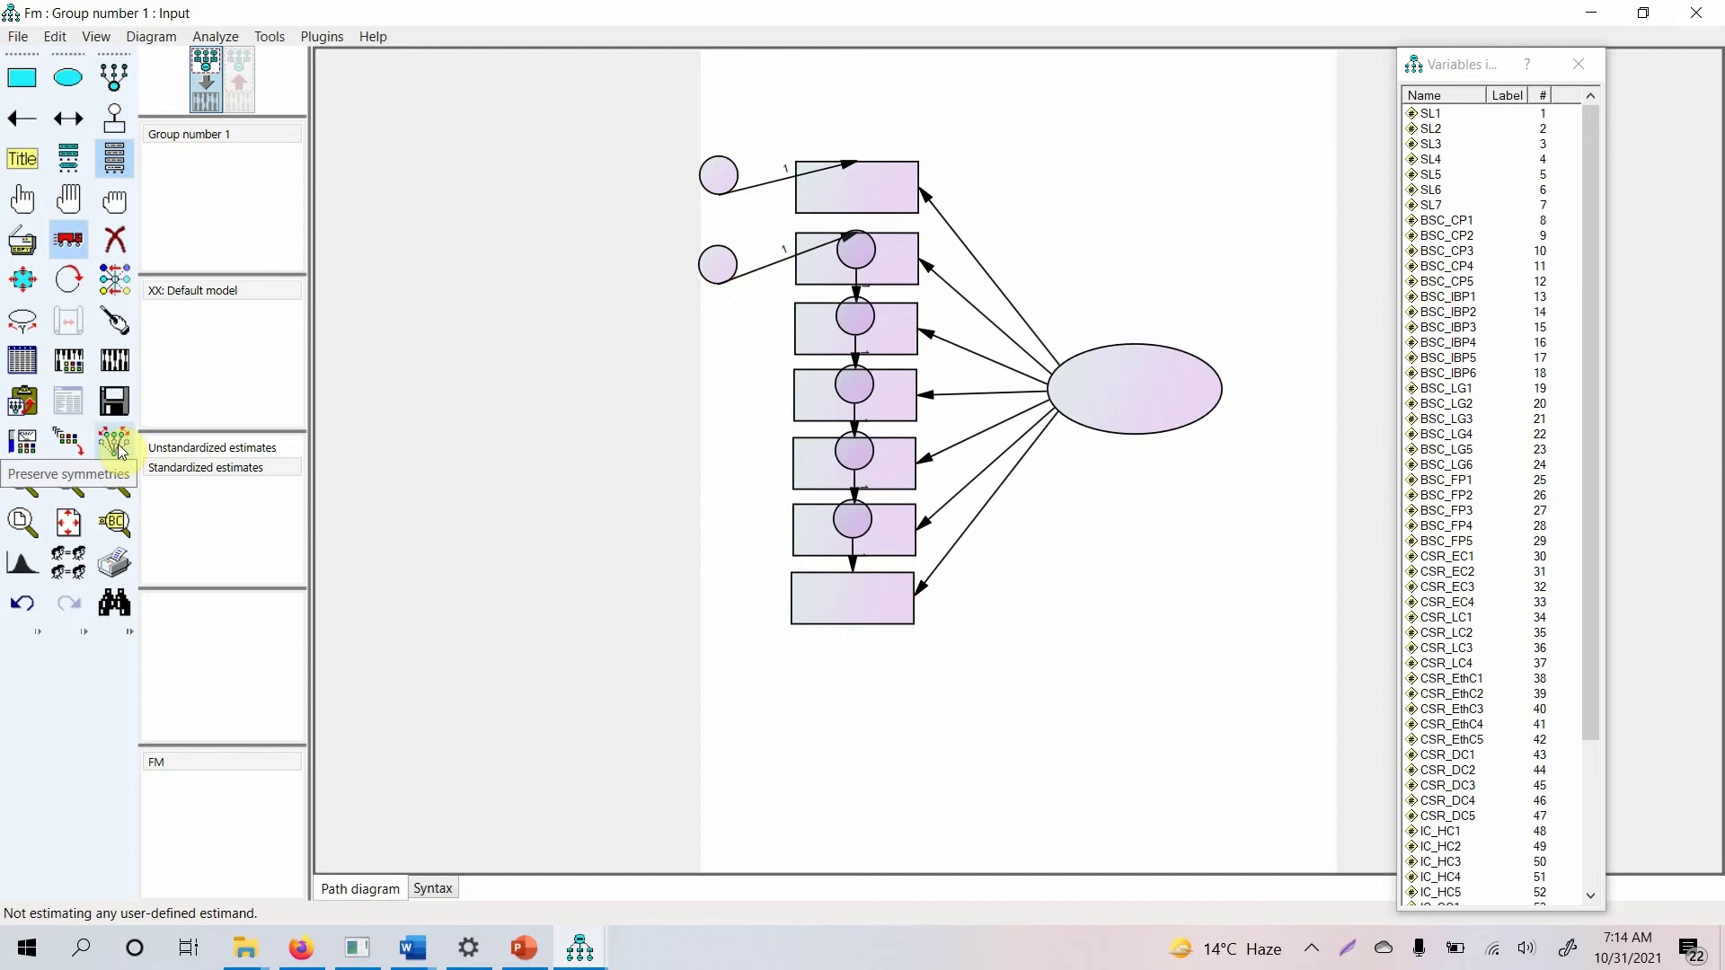
left_click_drag(862, 255, 730, 340)
left_click_drag(855, 384, 719, 470)
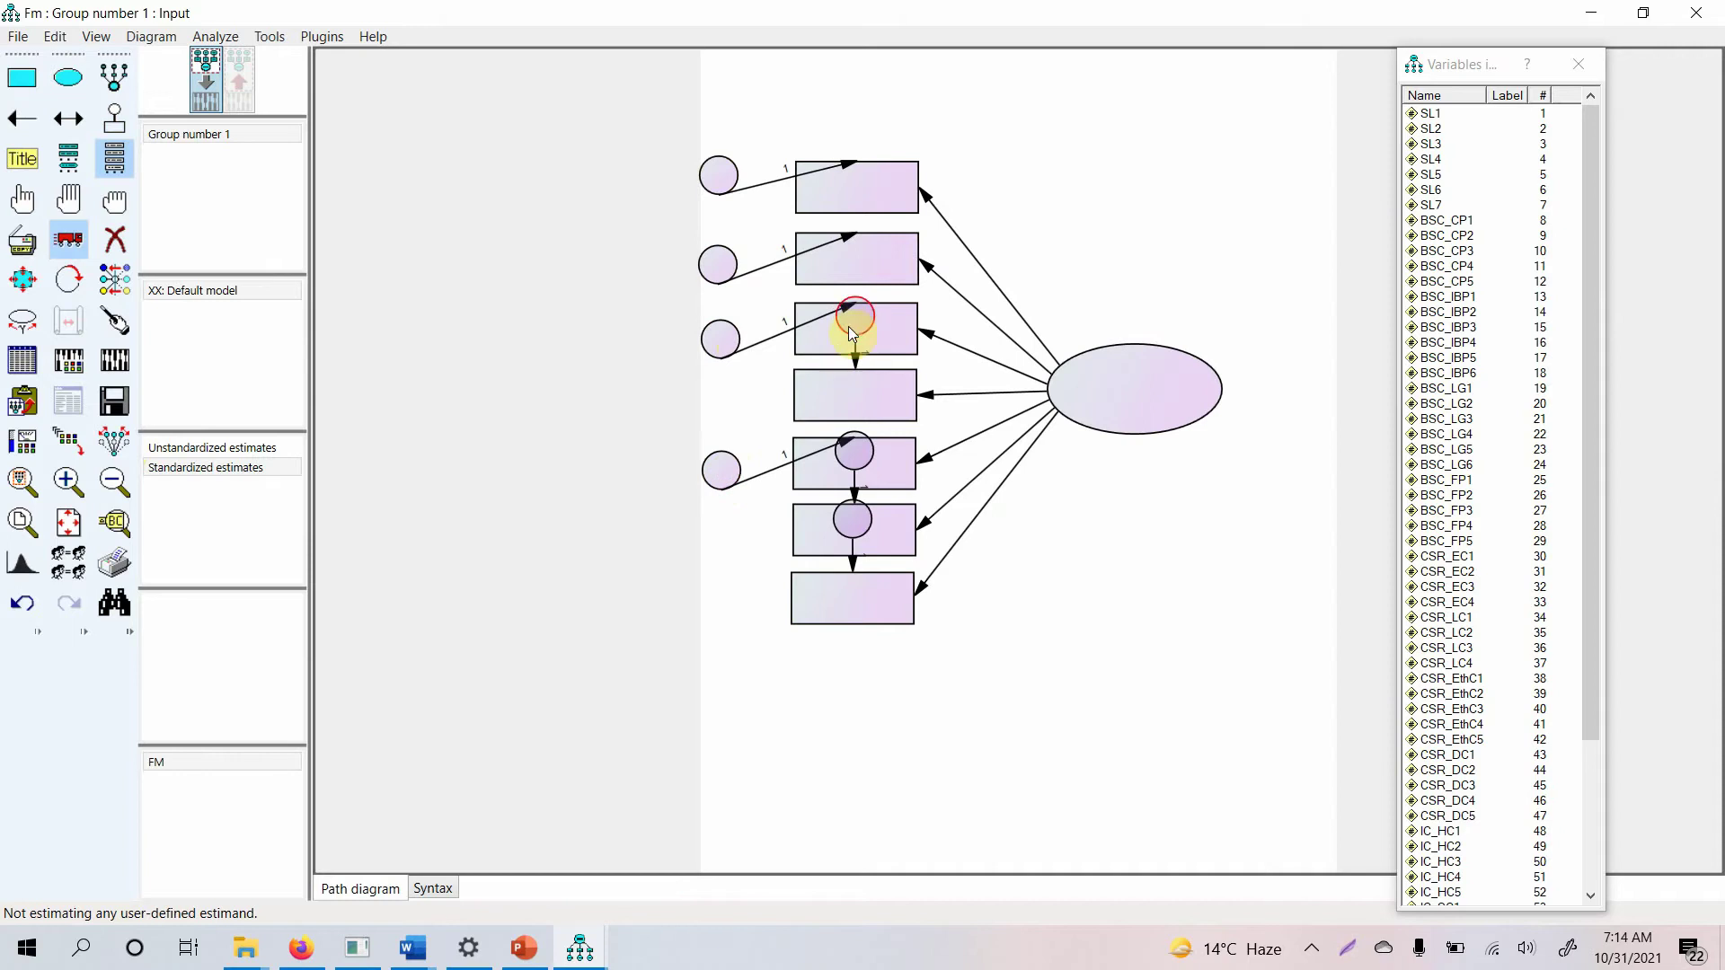
left_click_drag(854, 327, 721, 401)
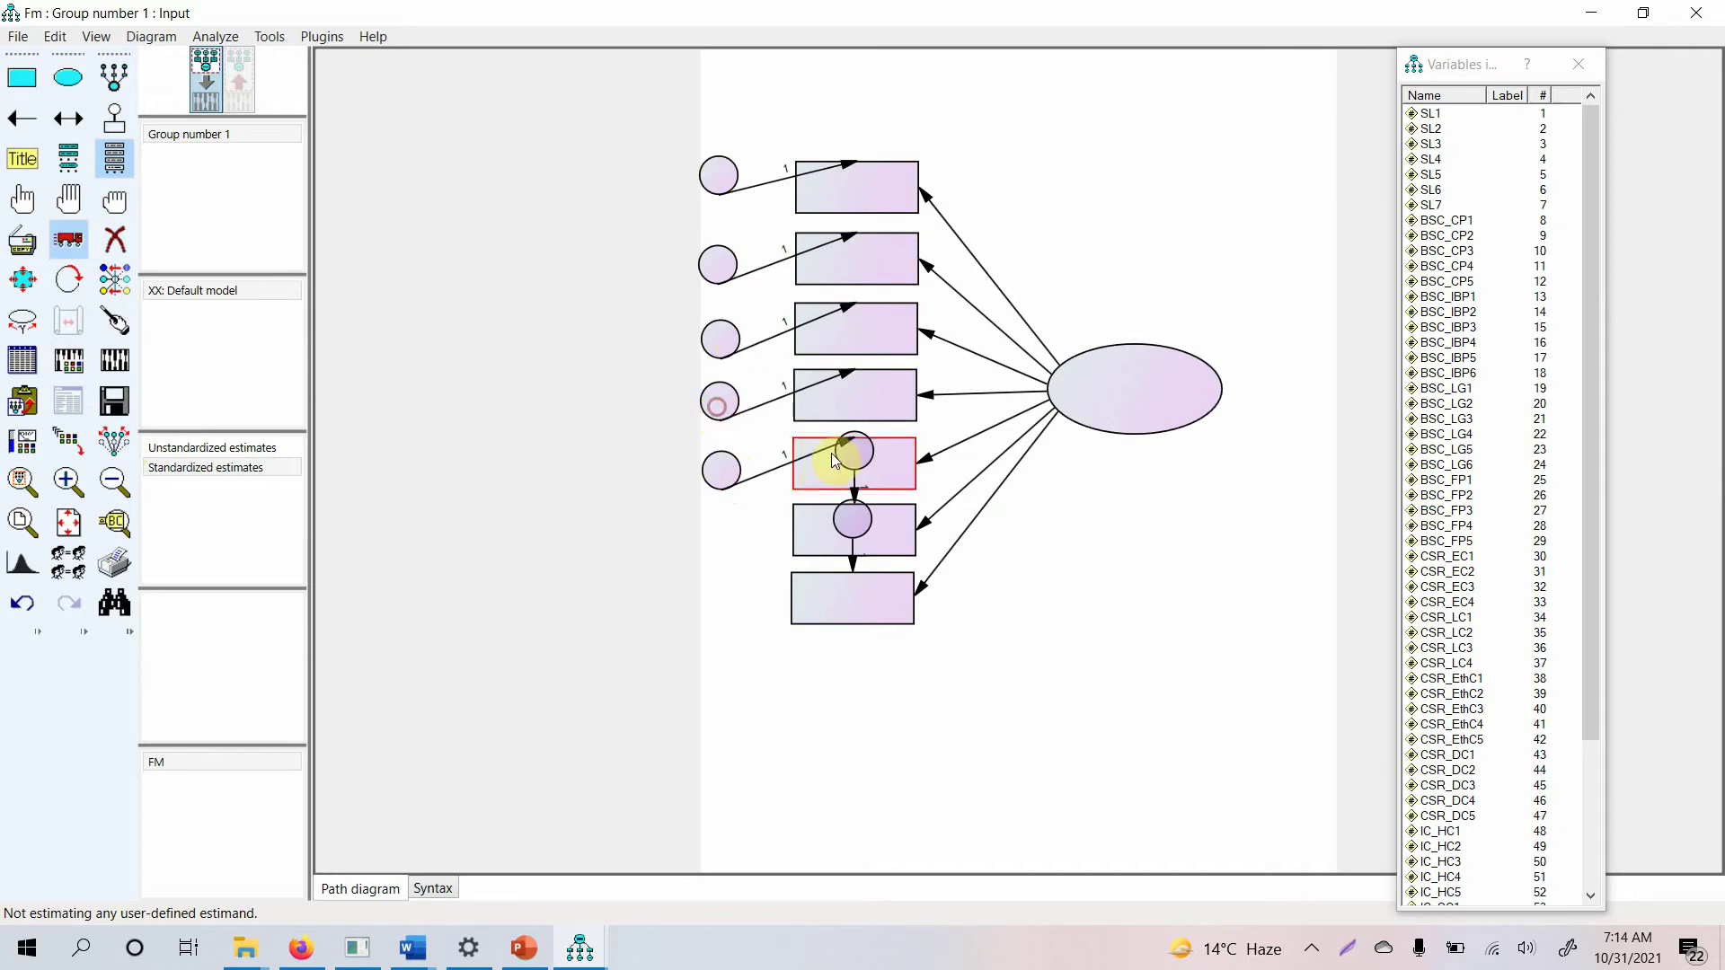
left_click_drag(846, 455, 710, 538)
left_click_drag(849, 537, 718, 613)
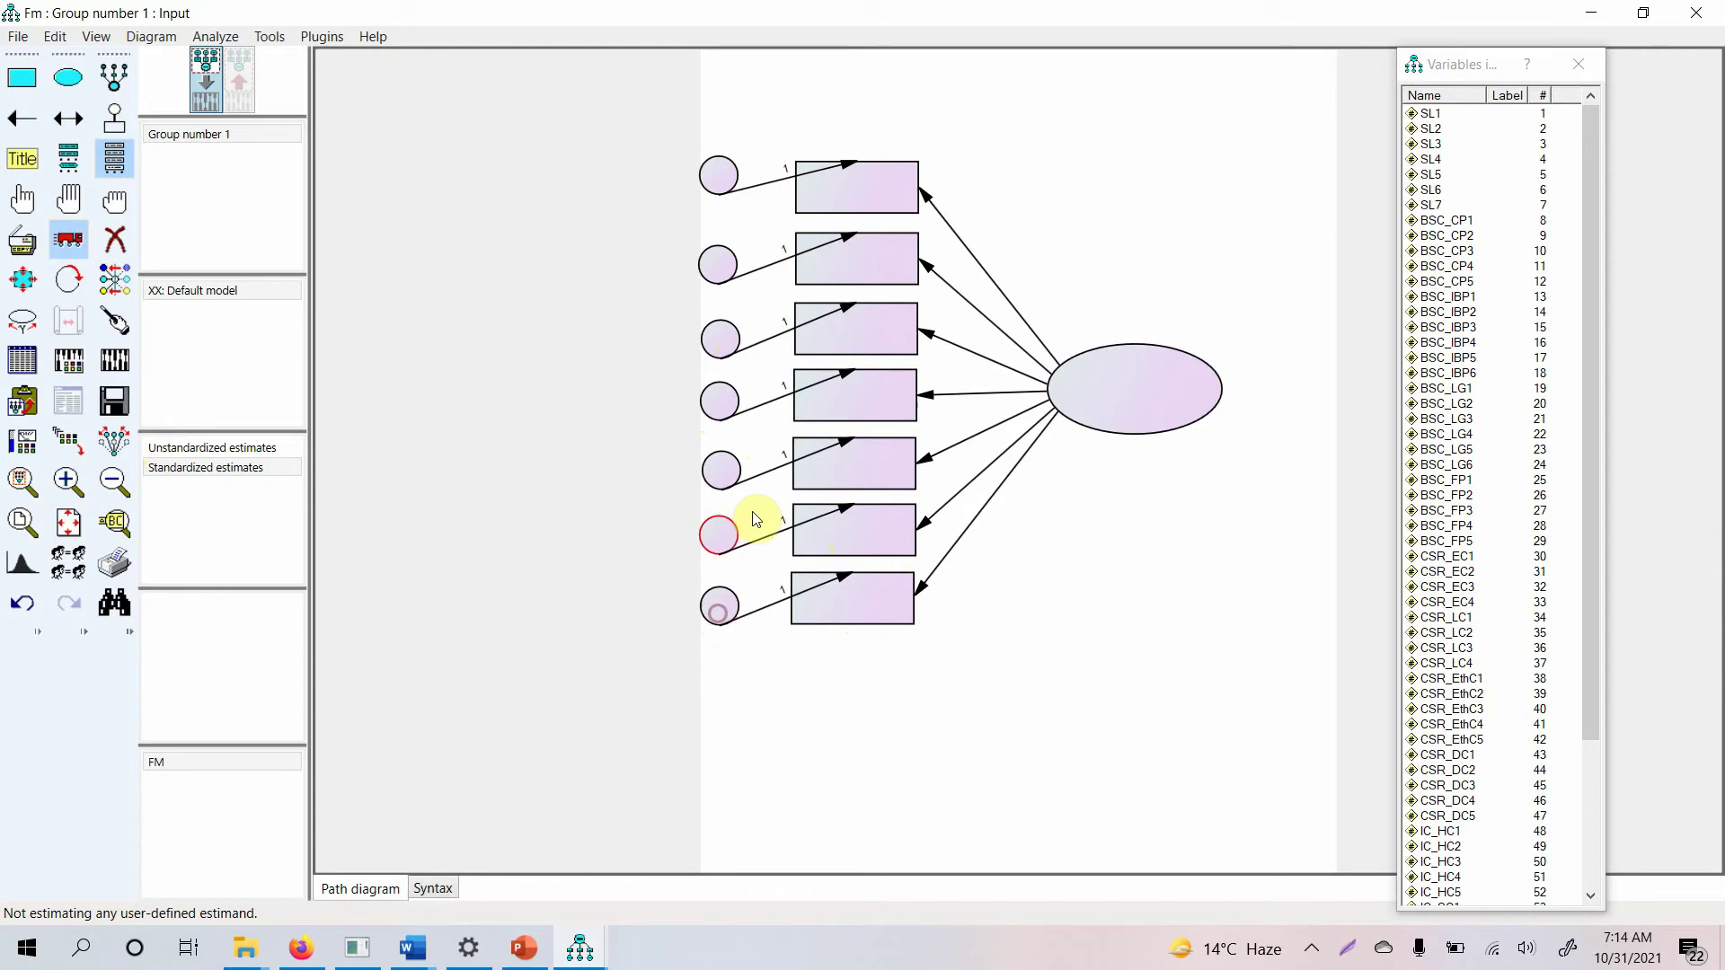
Step: Touch up all seven rectangles so the error paths enter at the middle of their left edges
left_click(114, 320)
left_click(846, 207)
left_click(833, 260)
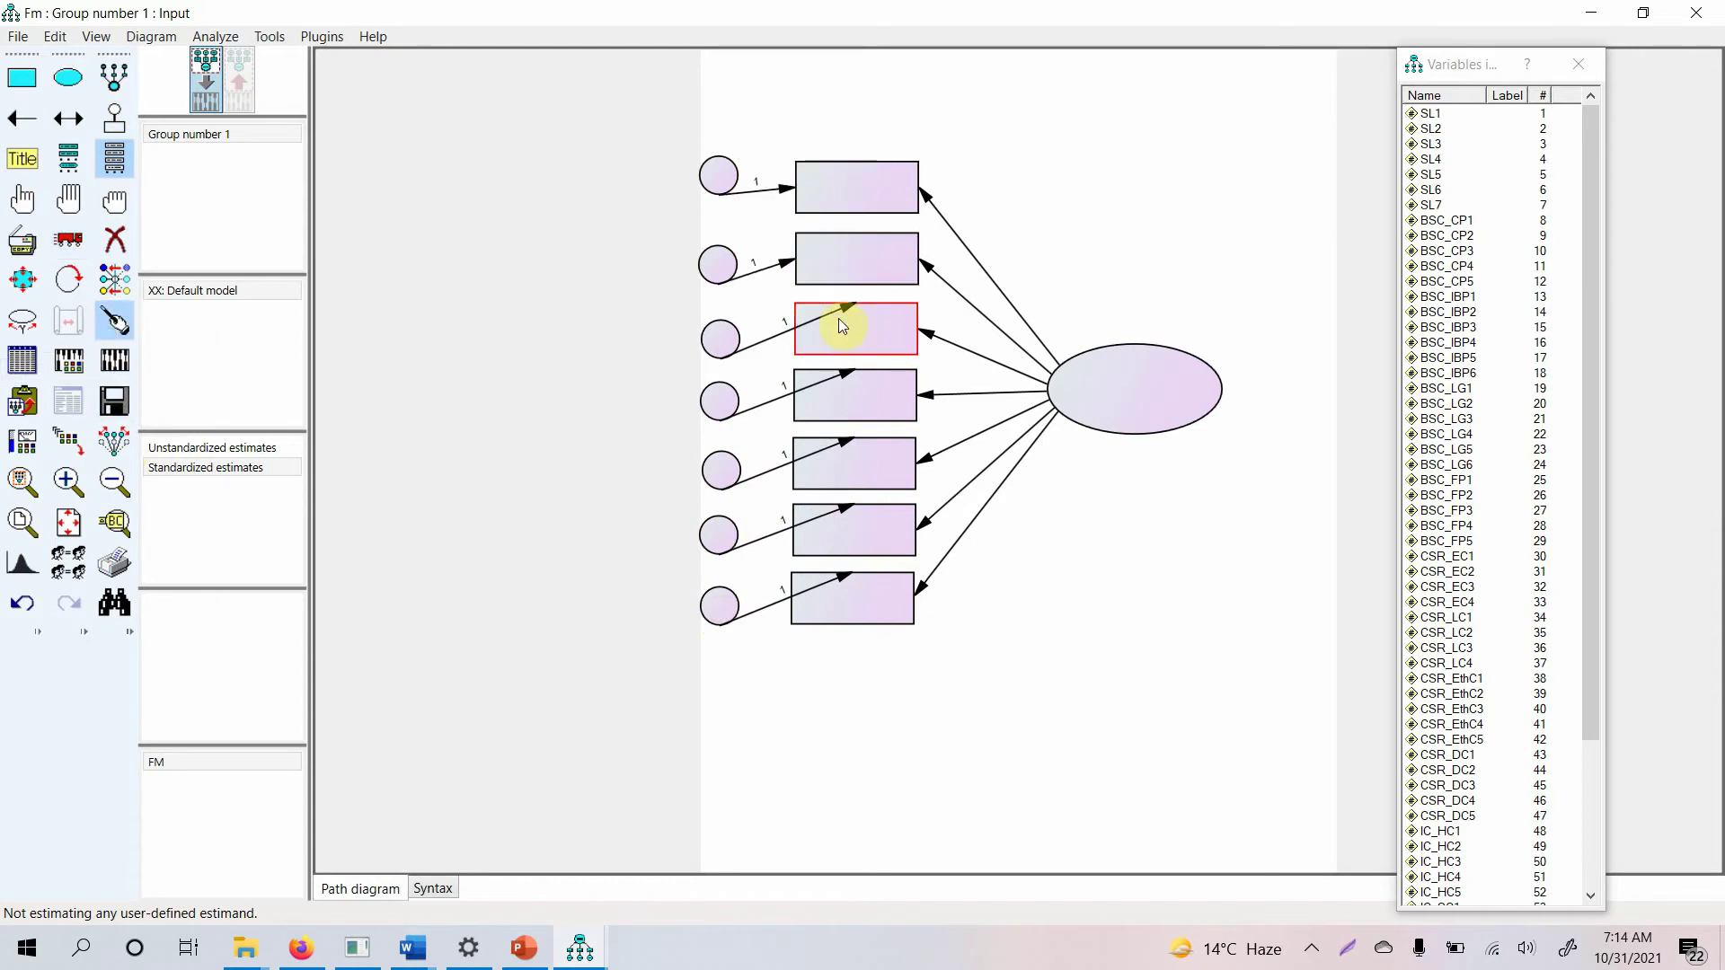
left_click(838, 322)
left_click(836, 388)
left_click(854, 460)
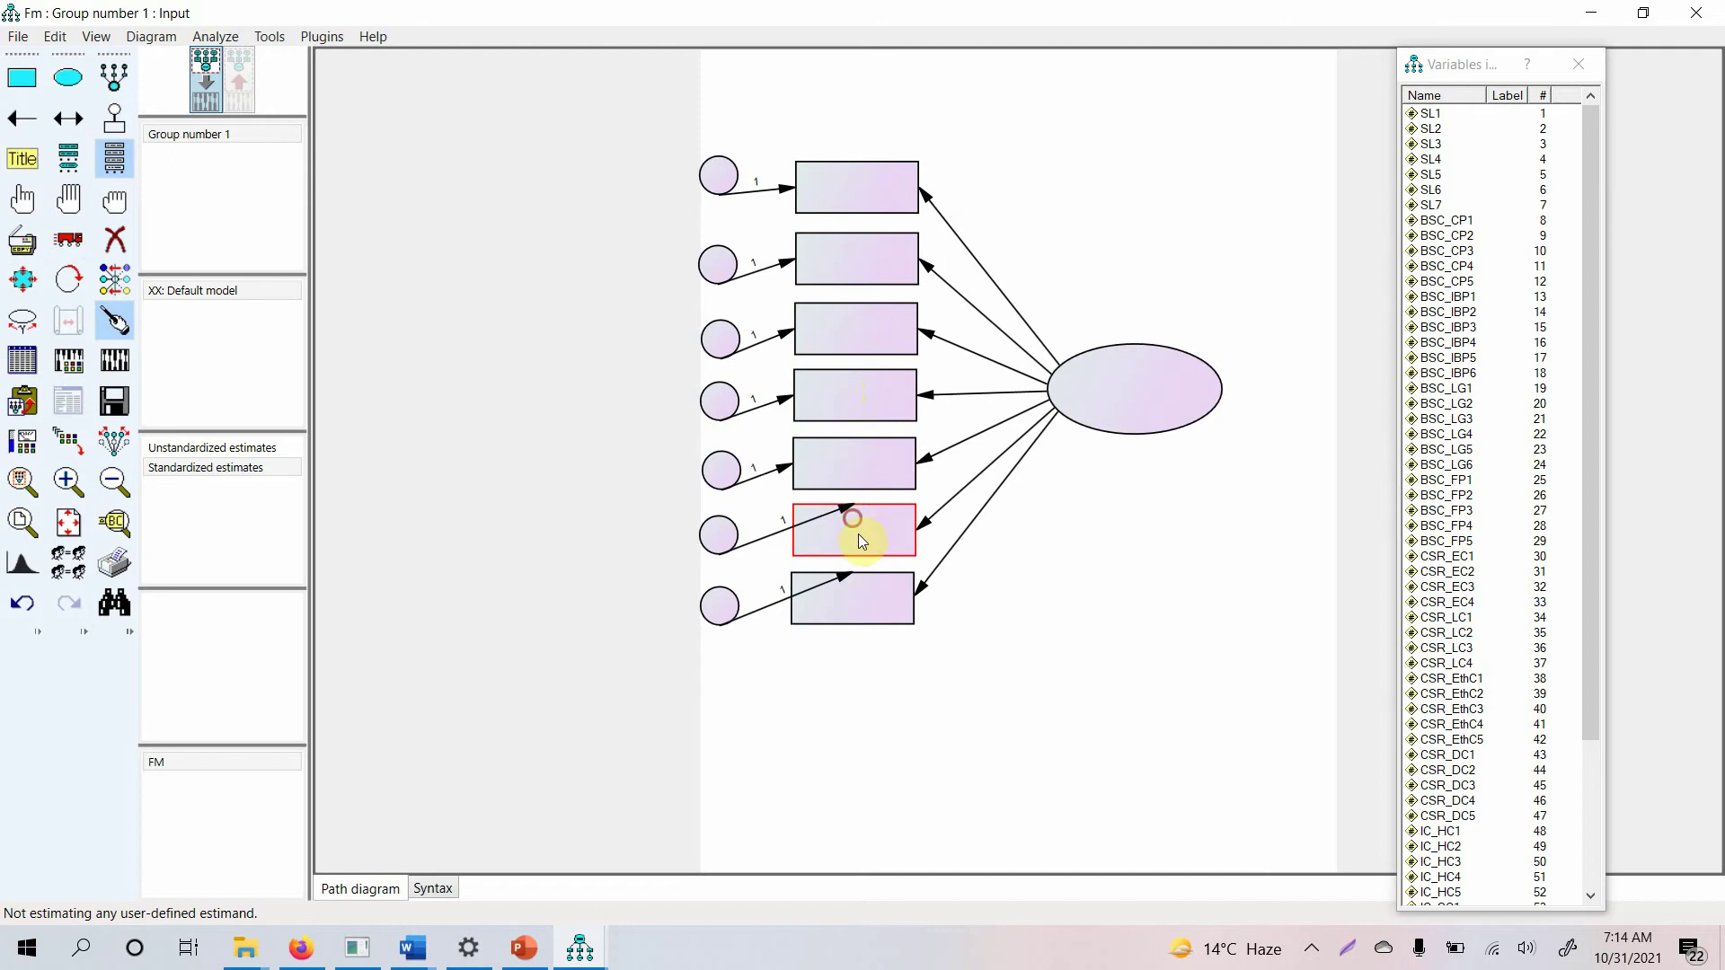
left_click(859, 534)
left_click(844, 592)
Step: Touch up the seven error circles so their paths start from the side facing the rectangles
left_click(719, 604)
left_click(718, 534)
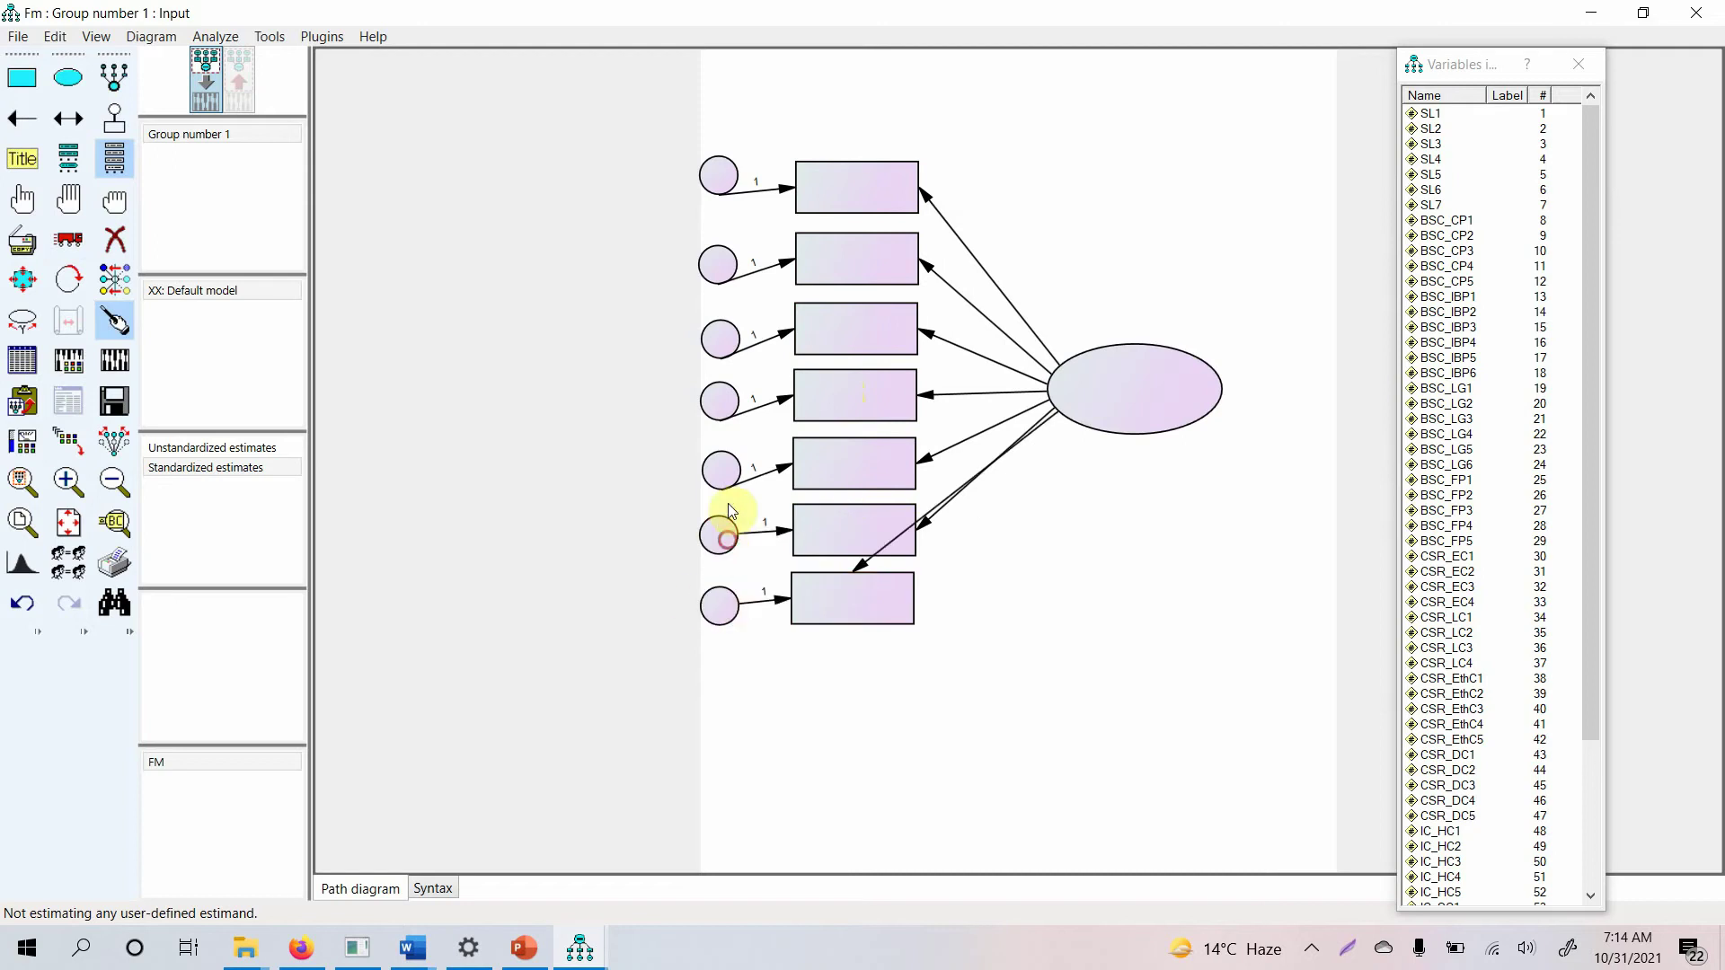
left_click(724, 462)
left_click(718, 398)
left_click(719, 338)
left_click(716, 266)
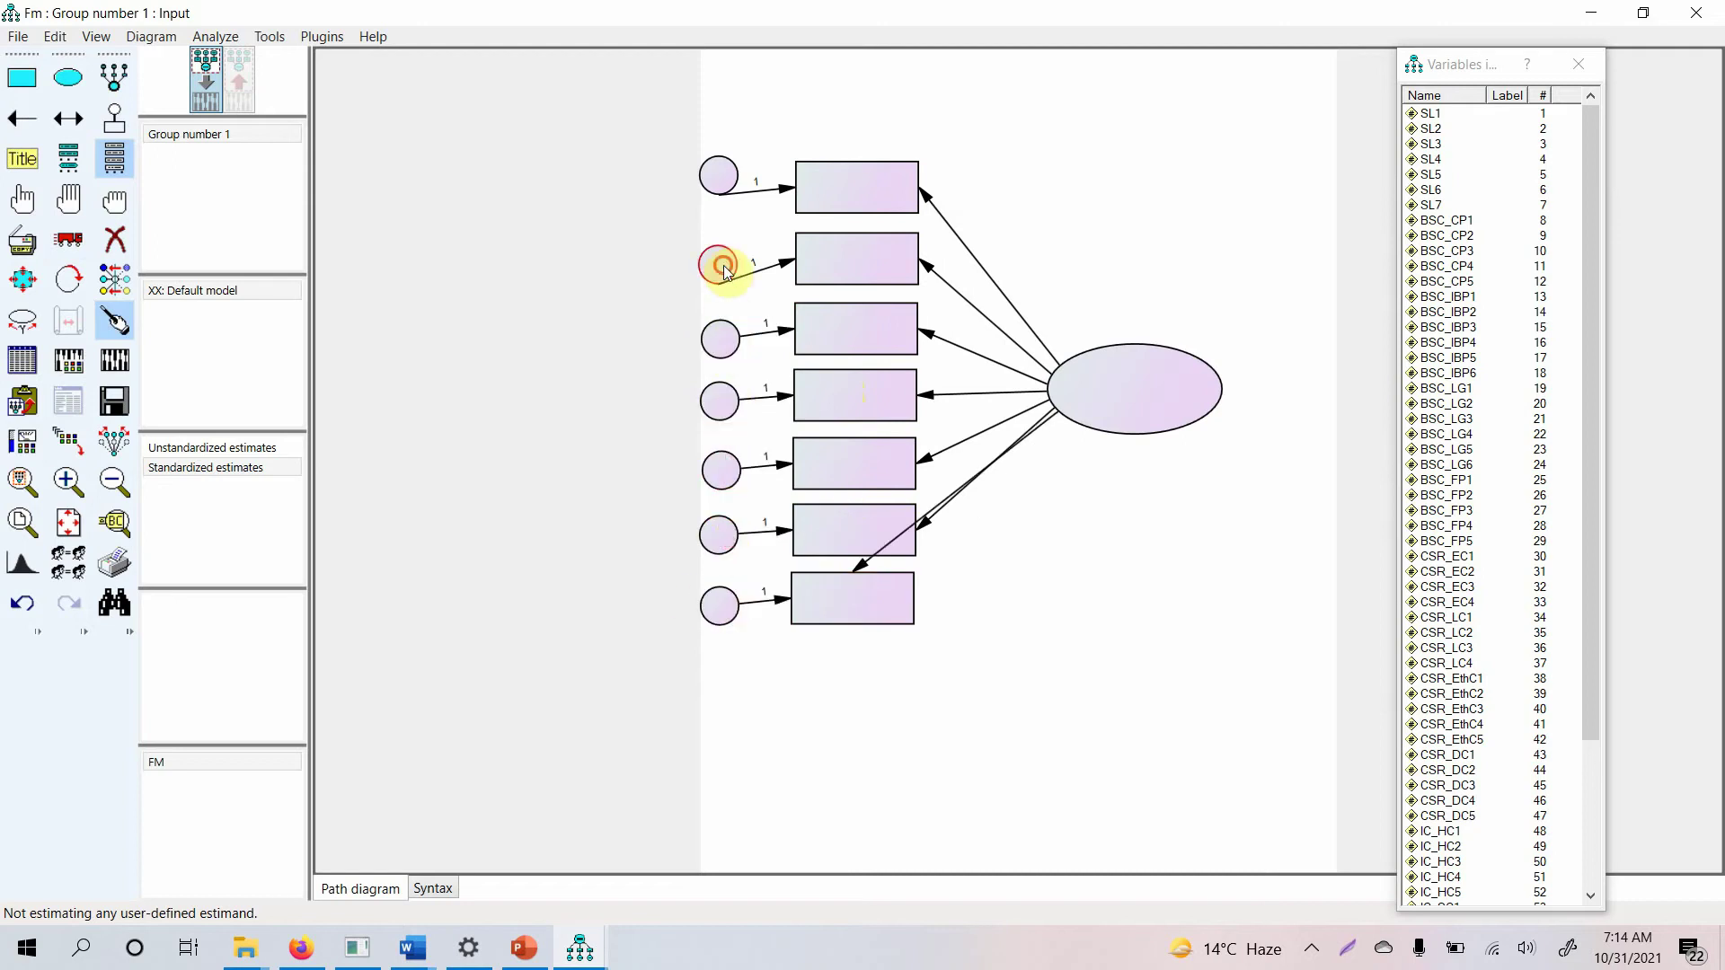
left_click(717, 180)
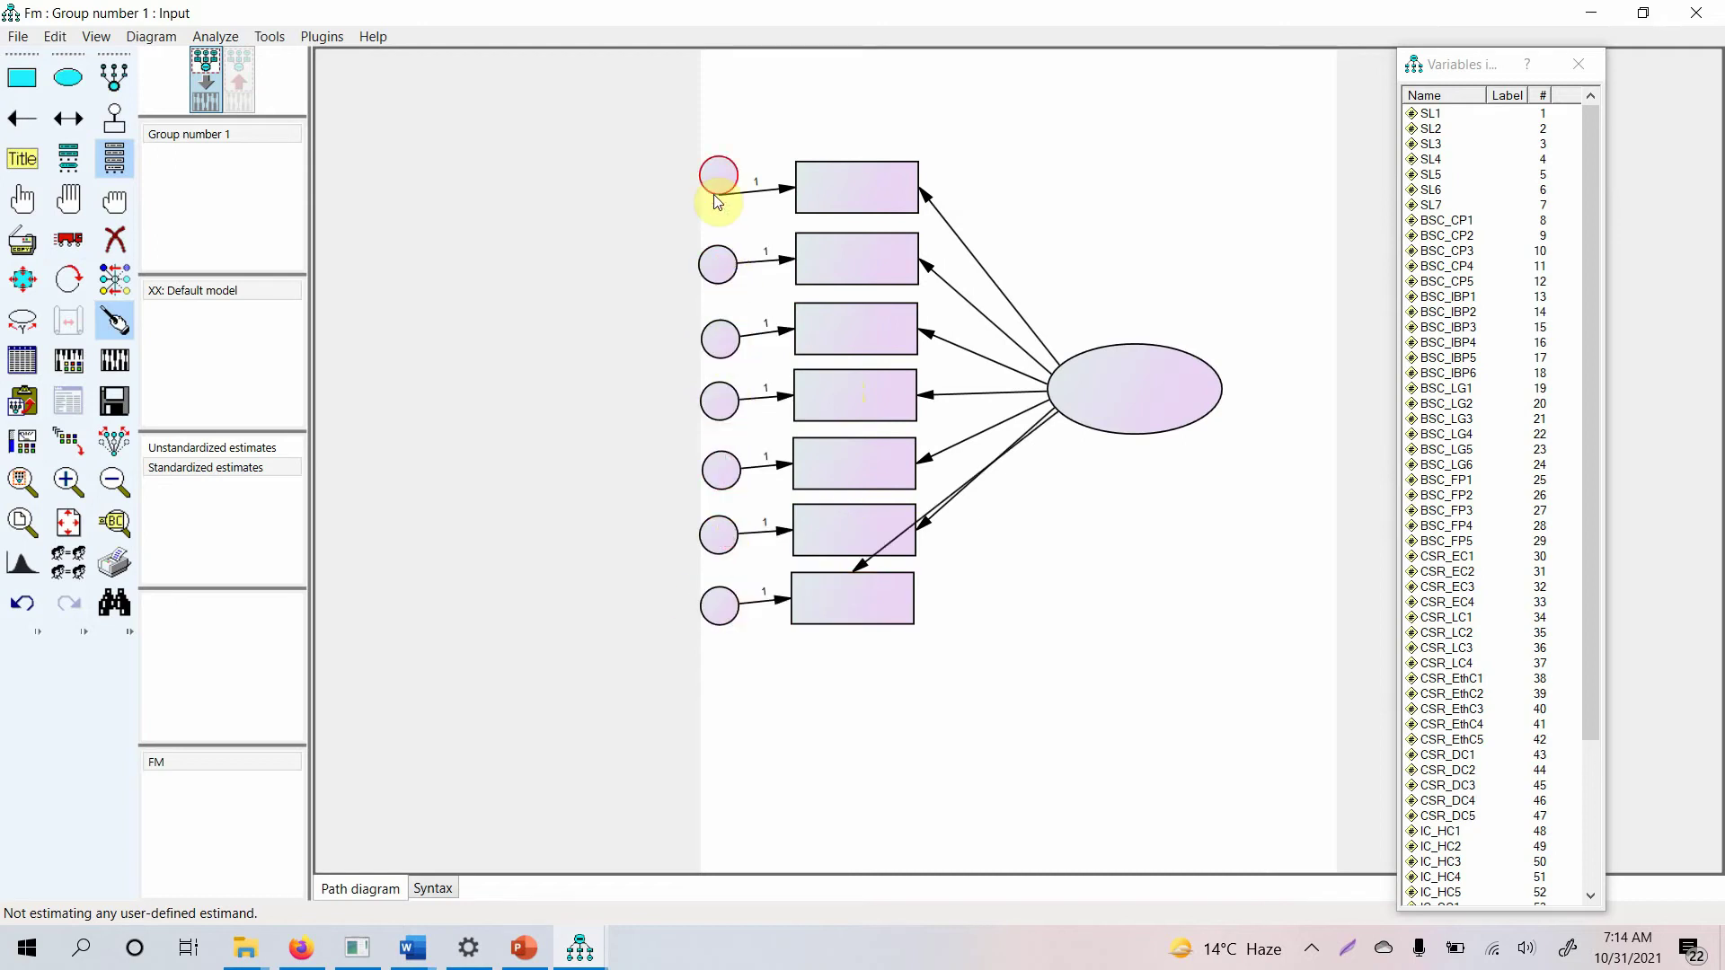
left_click(835, 541)
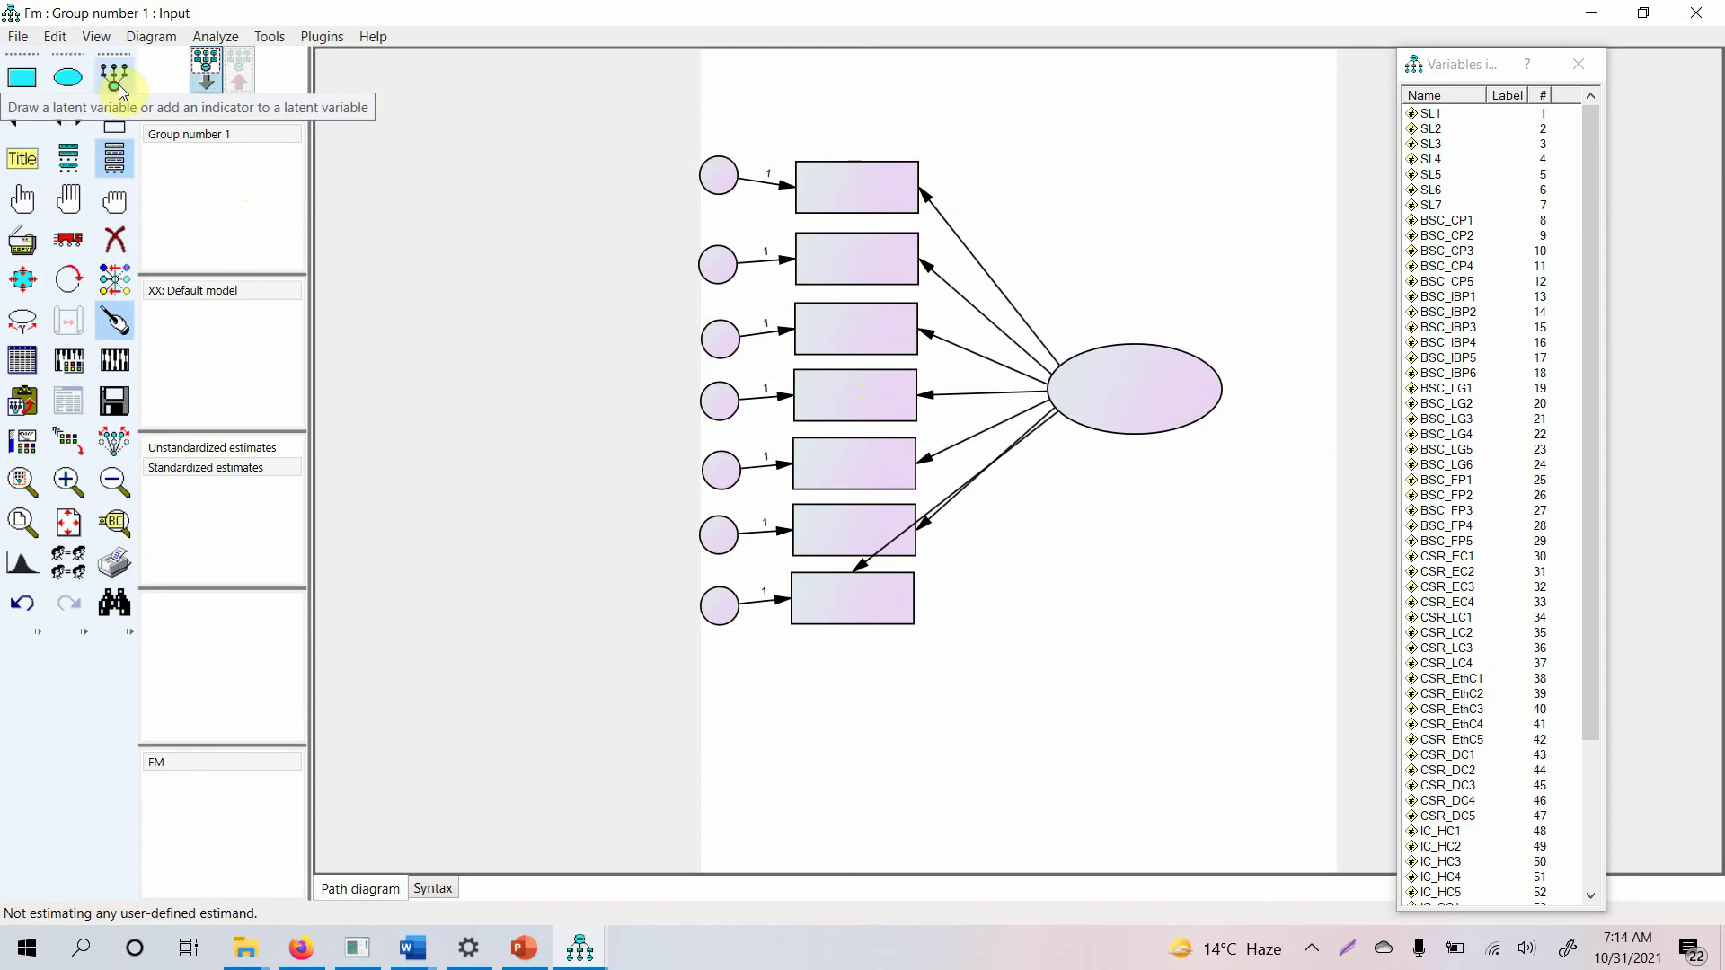
Step: Assign the dataset variables SL1 to SL7 to the seven indicator rectangles in order from top to bottom
left_click(1447, 115)
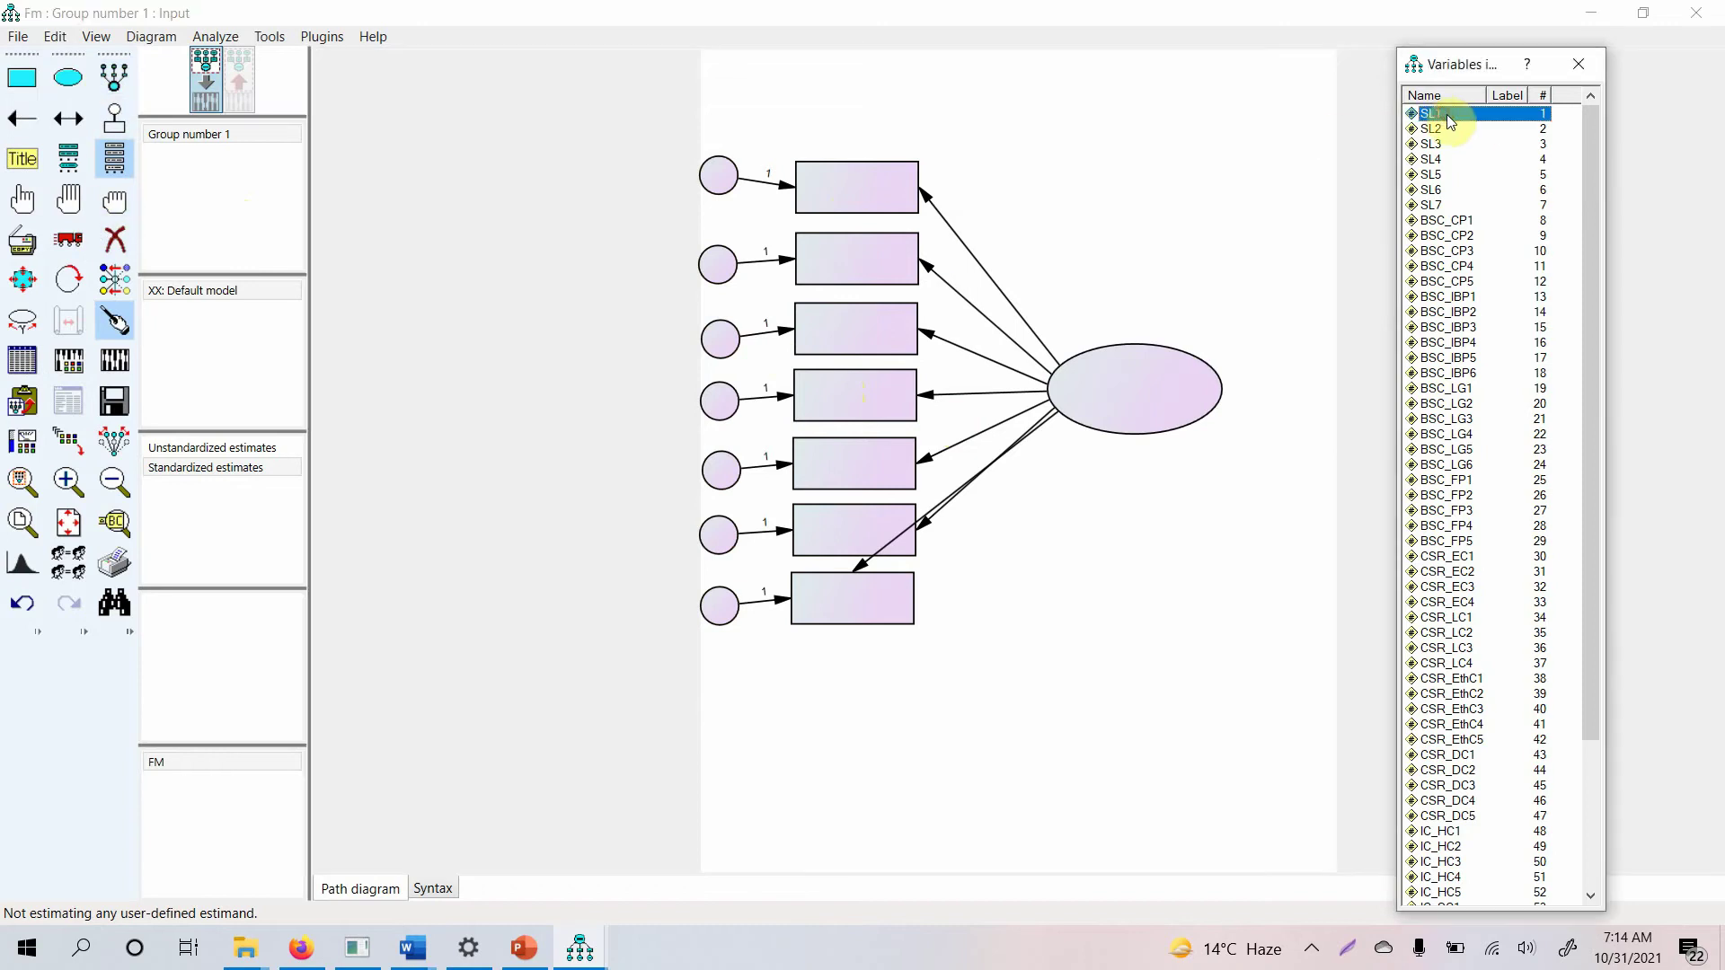
left_click_drag(1450, 118, 868, 188)
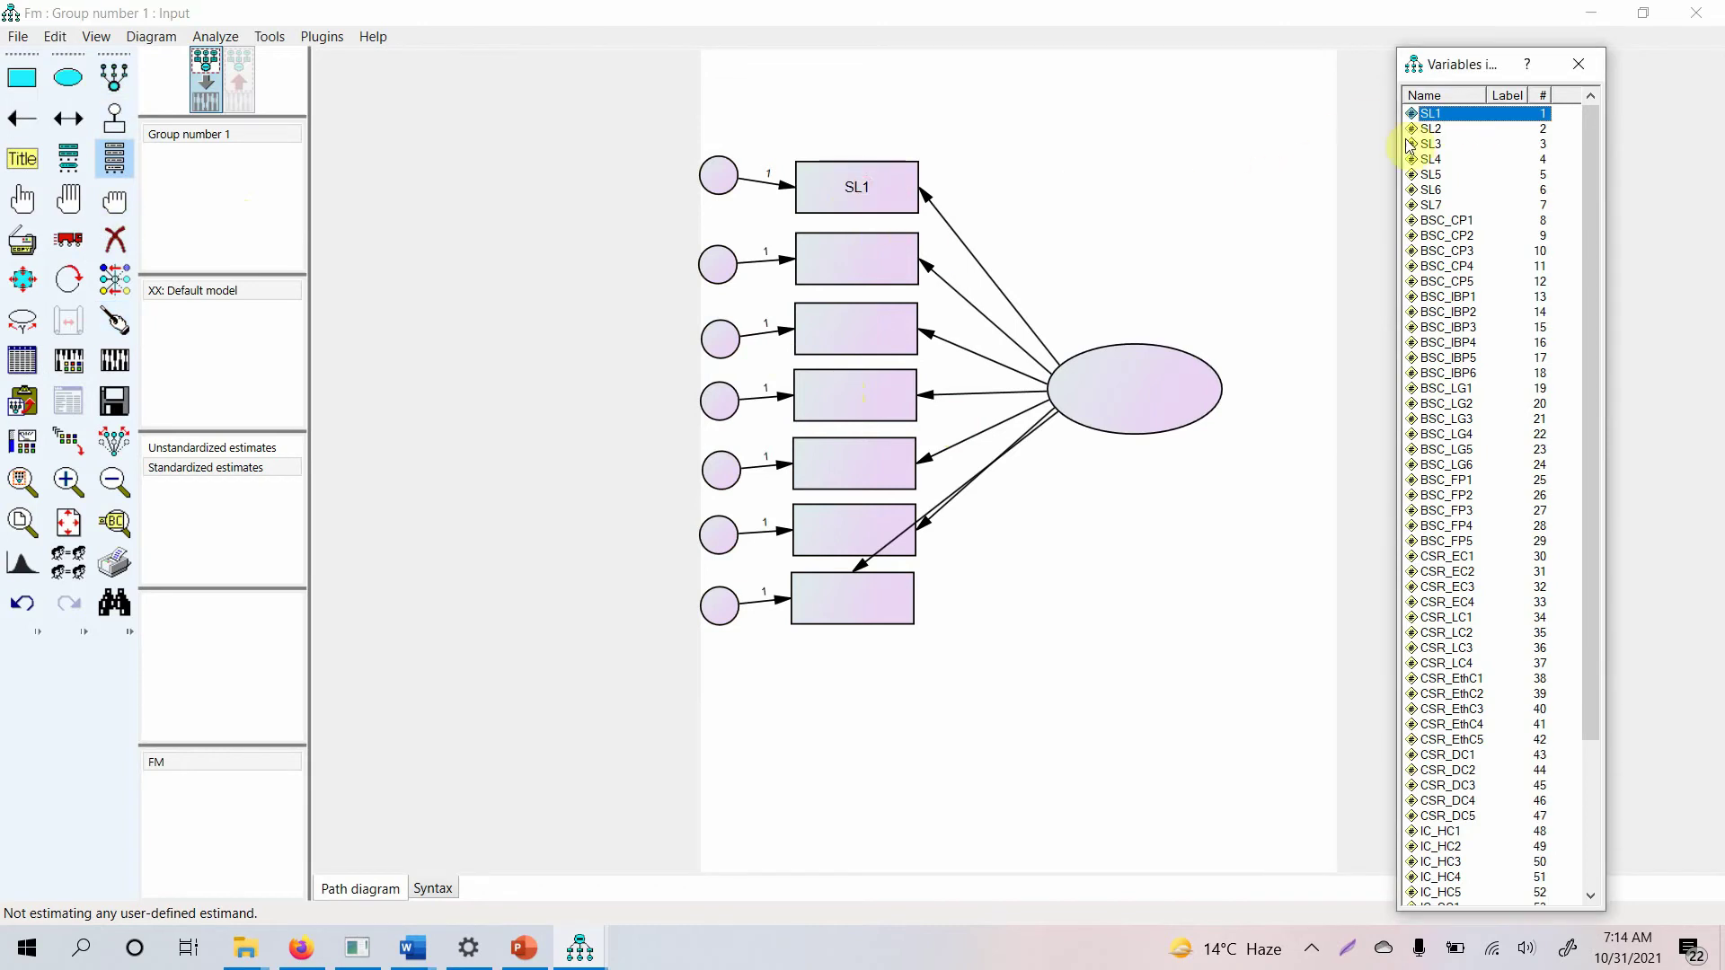
mouse_move(1431, 129)
left_mouse_down()
mouse_move(885, 262)
mouse_move(905, 277)
left_mouse_up()
left_click_drag(1432, 144, 870, 327)
left_click_drag(1431, 144, 878, 347)
left_click_drag(1438, 160, 885, 401)
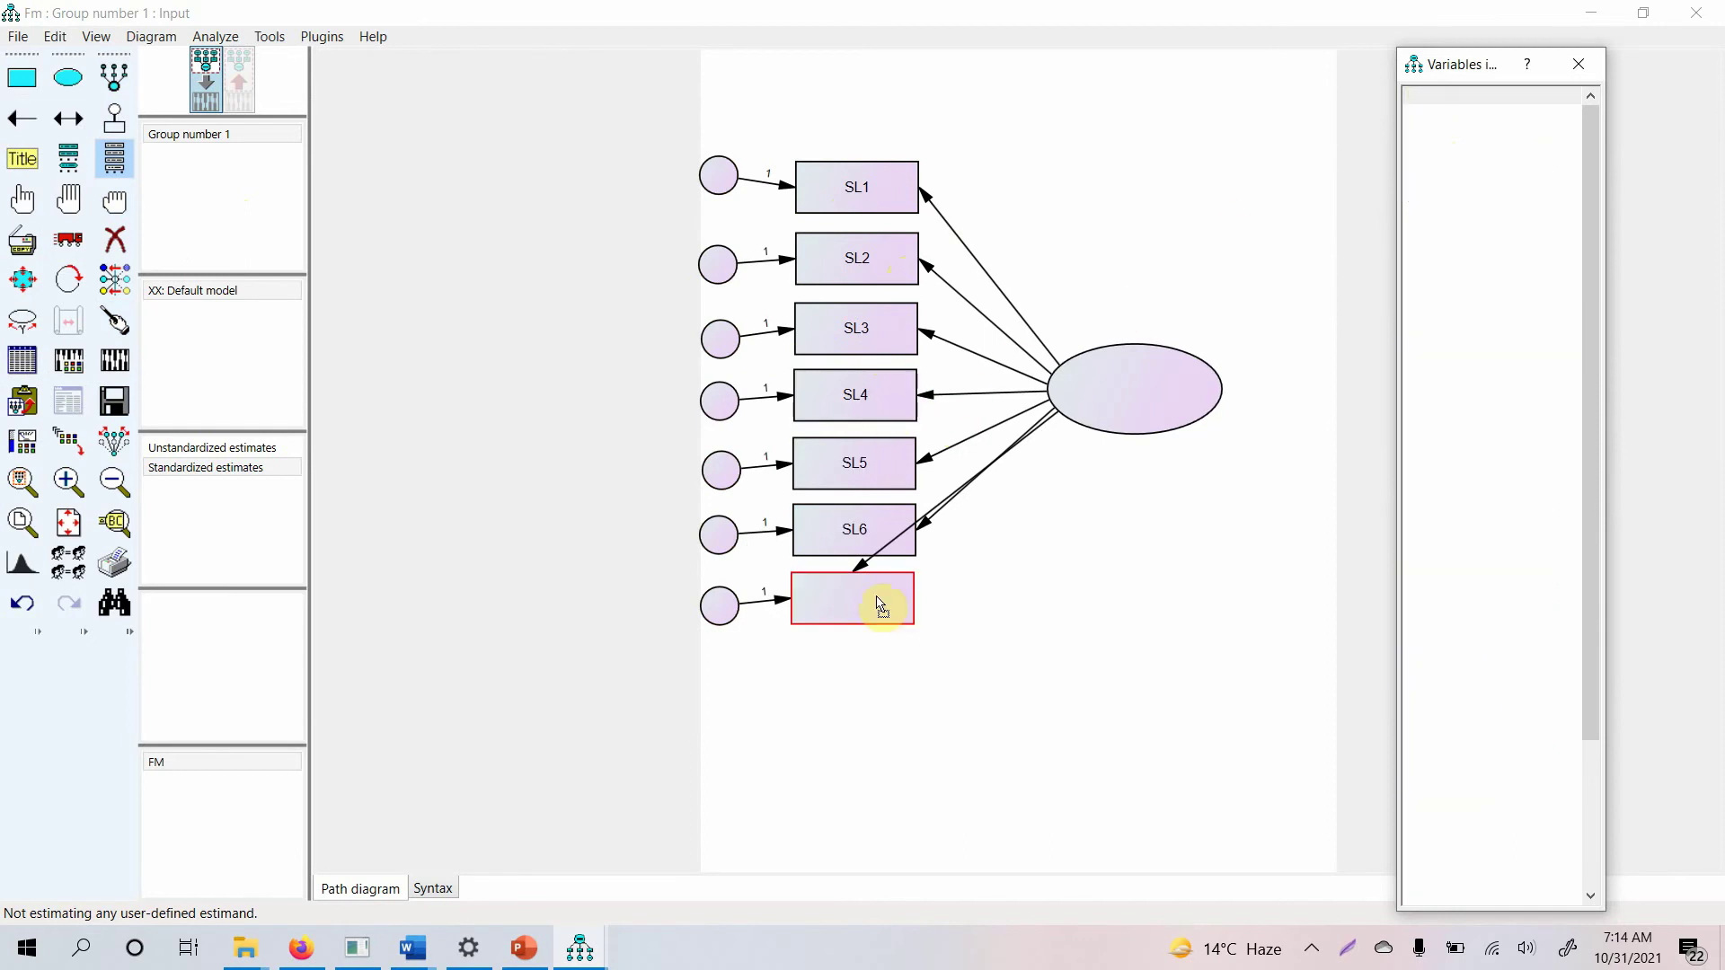
left_click_drag(882, 605, 882, 605)
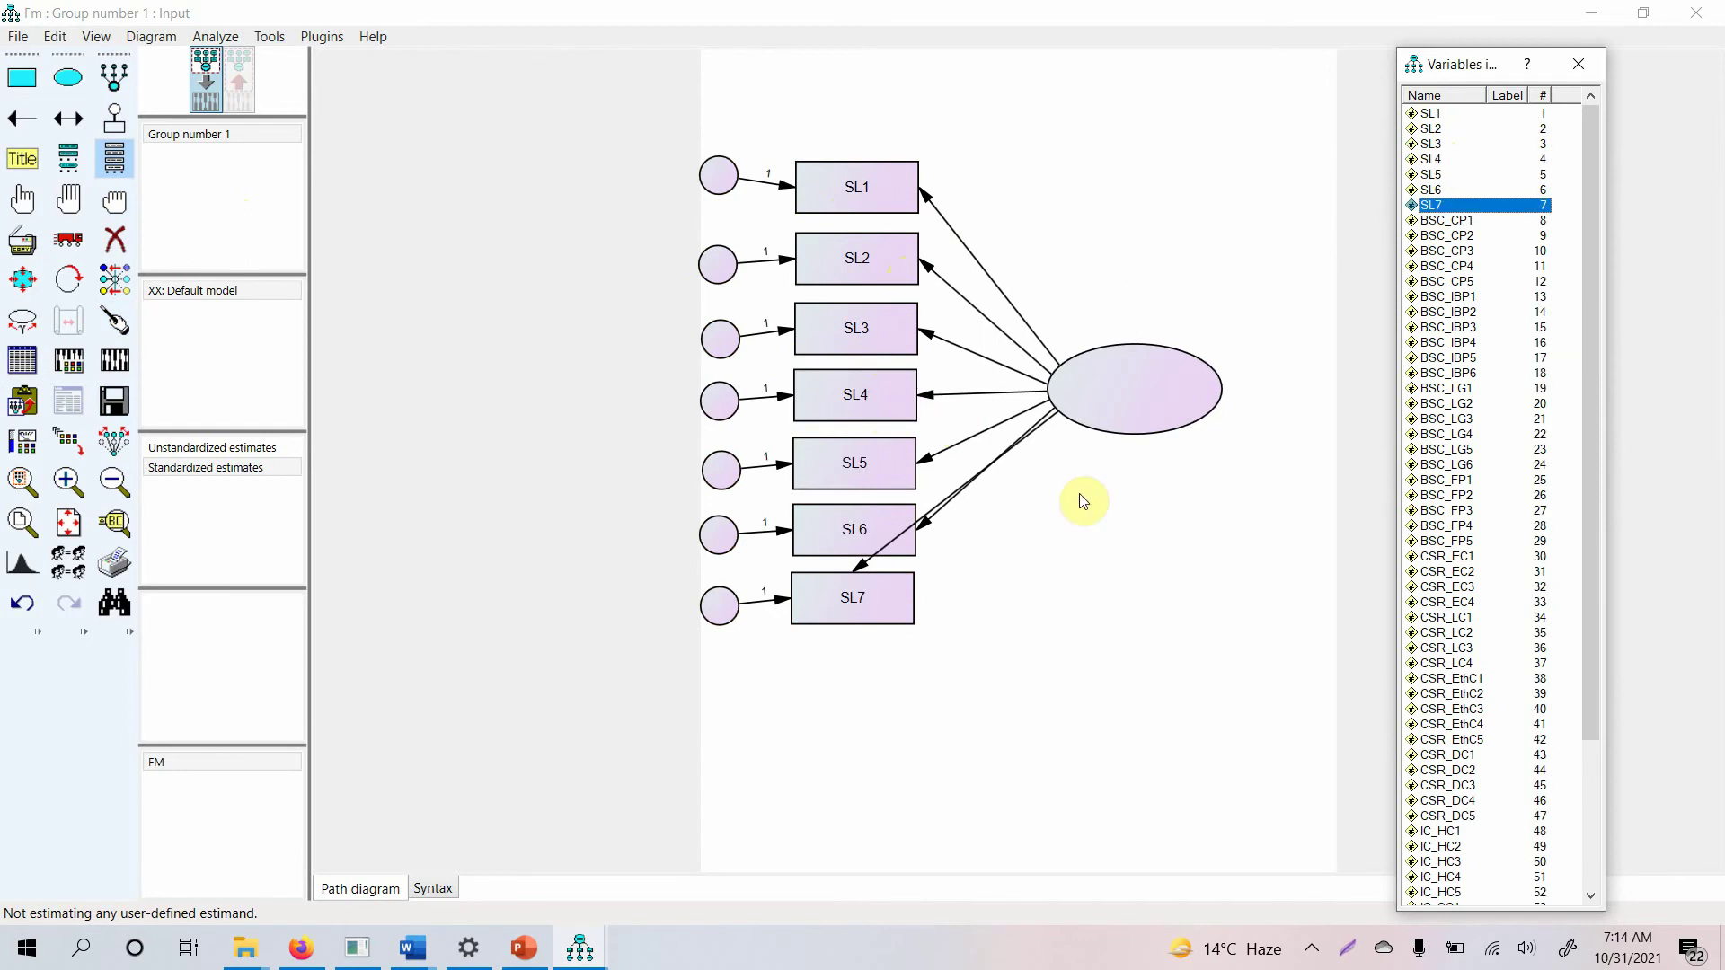
Step: Name the latent variable ellipse SL in its object properties
double_click(1150, 363)
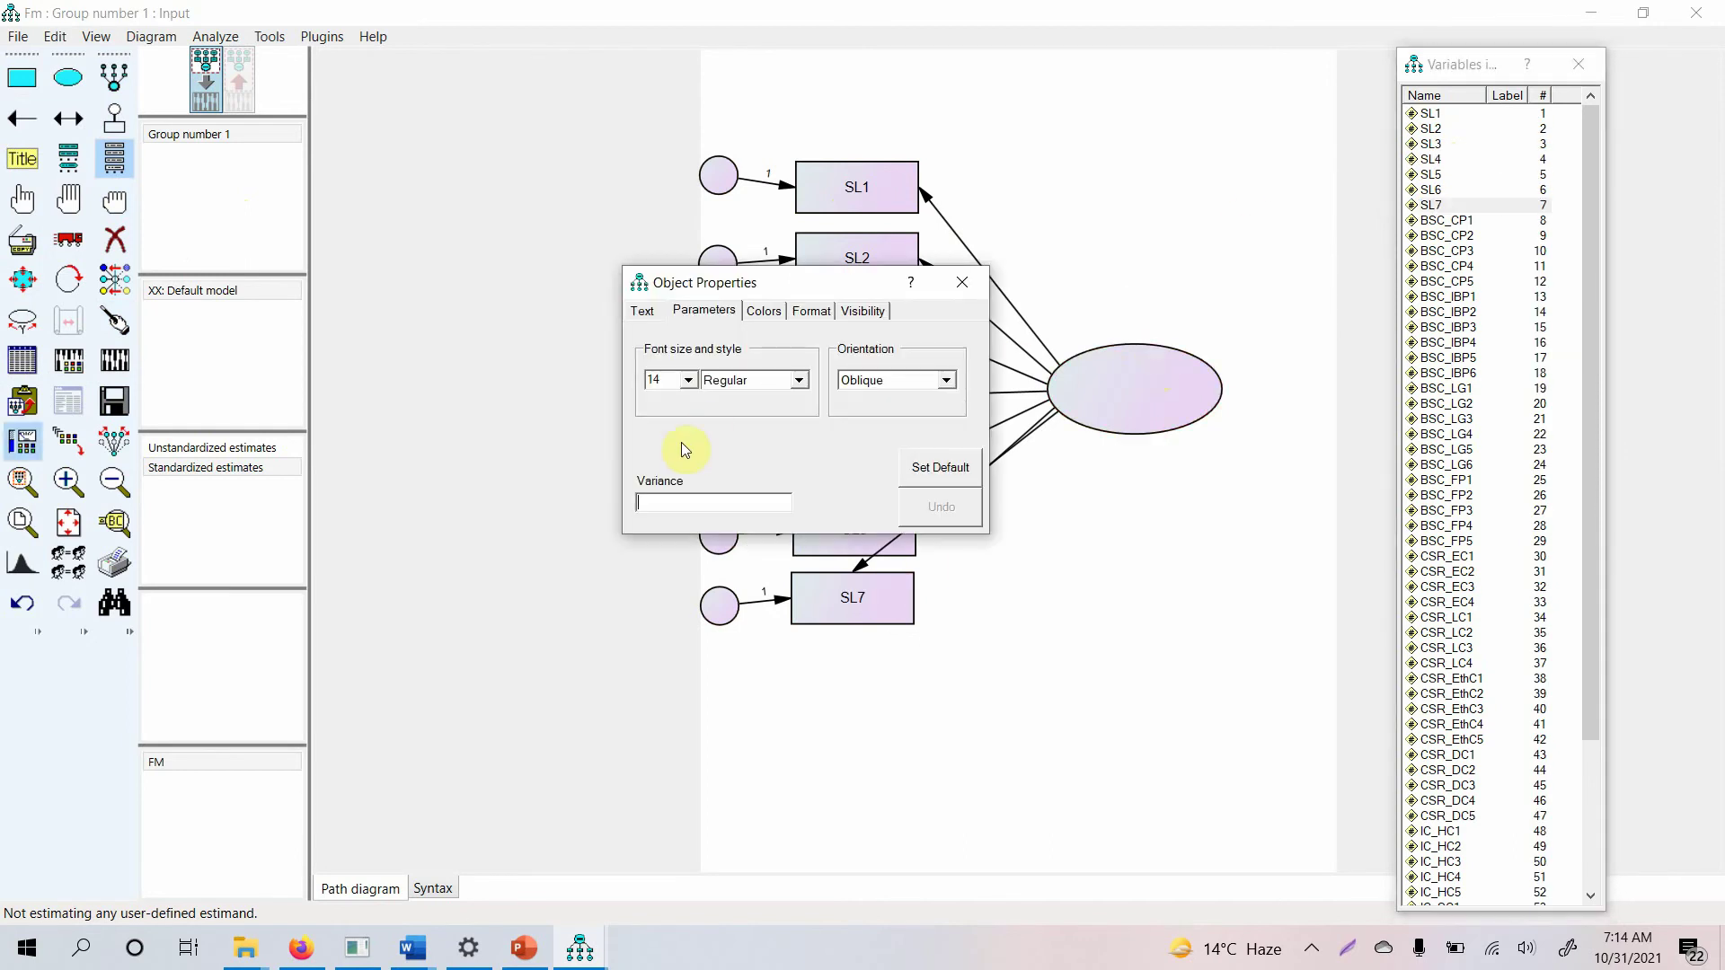
left_click(643, 310)
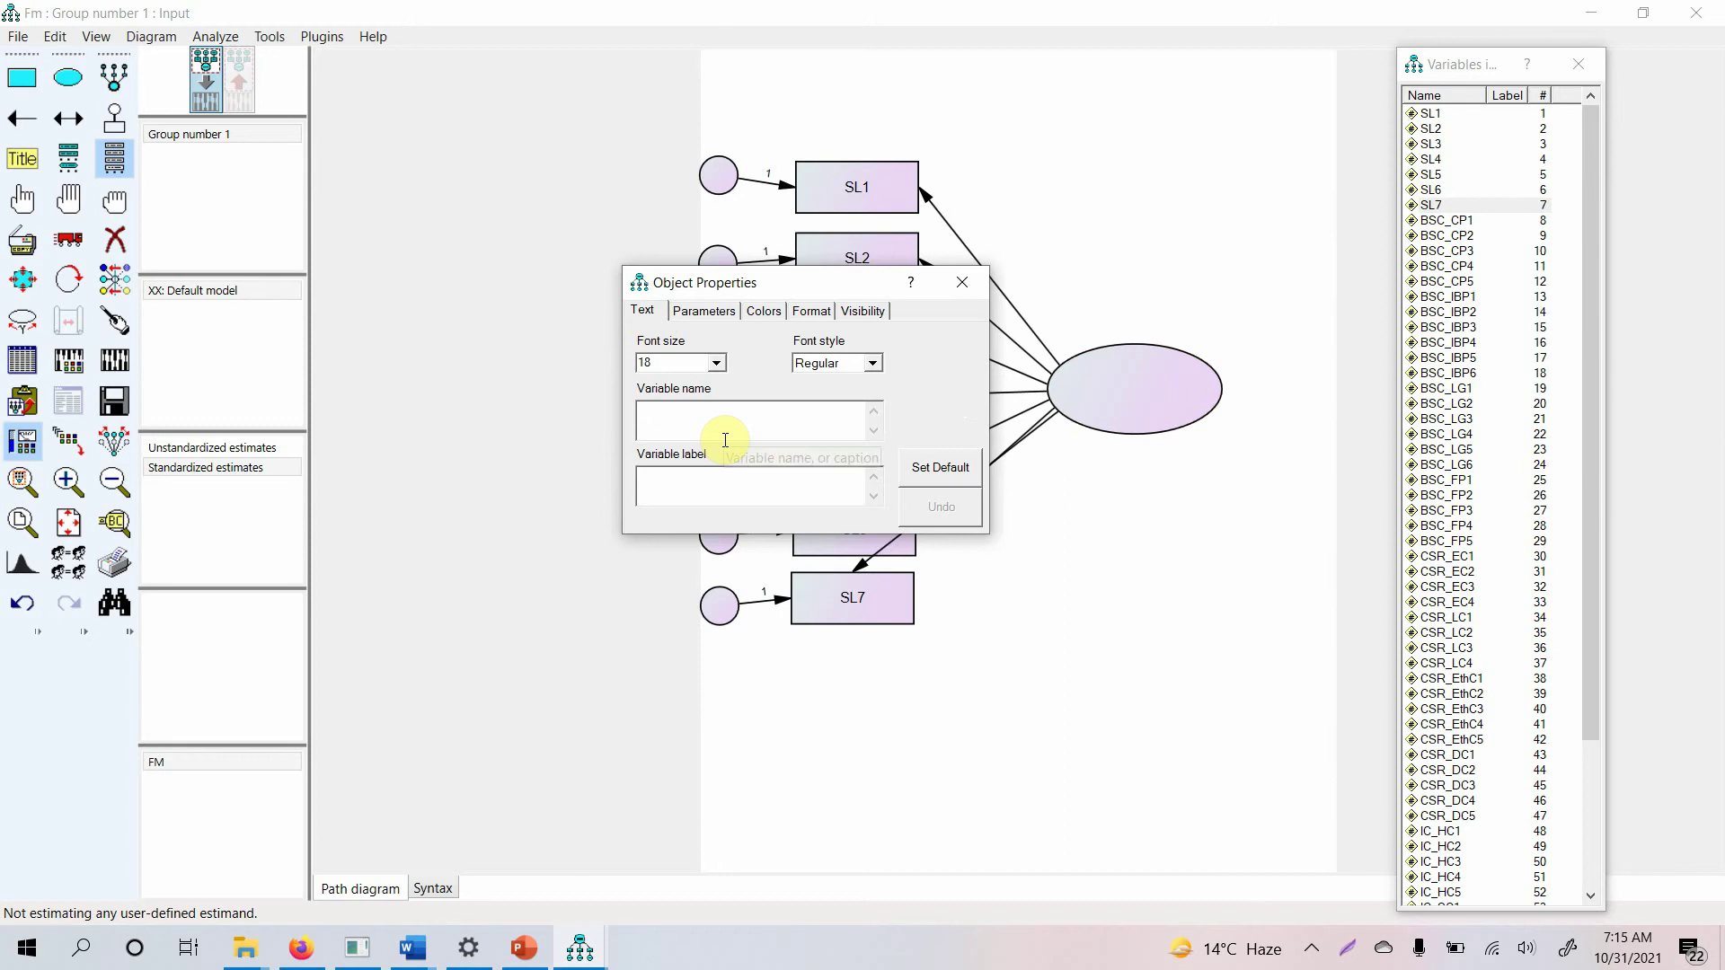
type("SL")
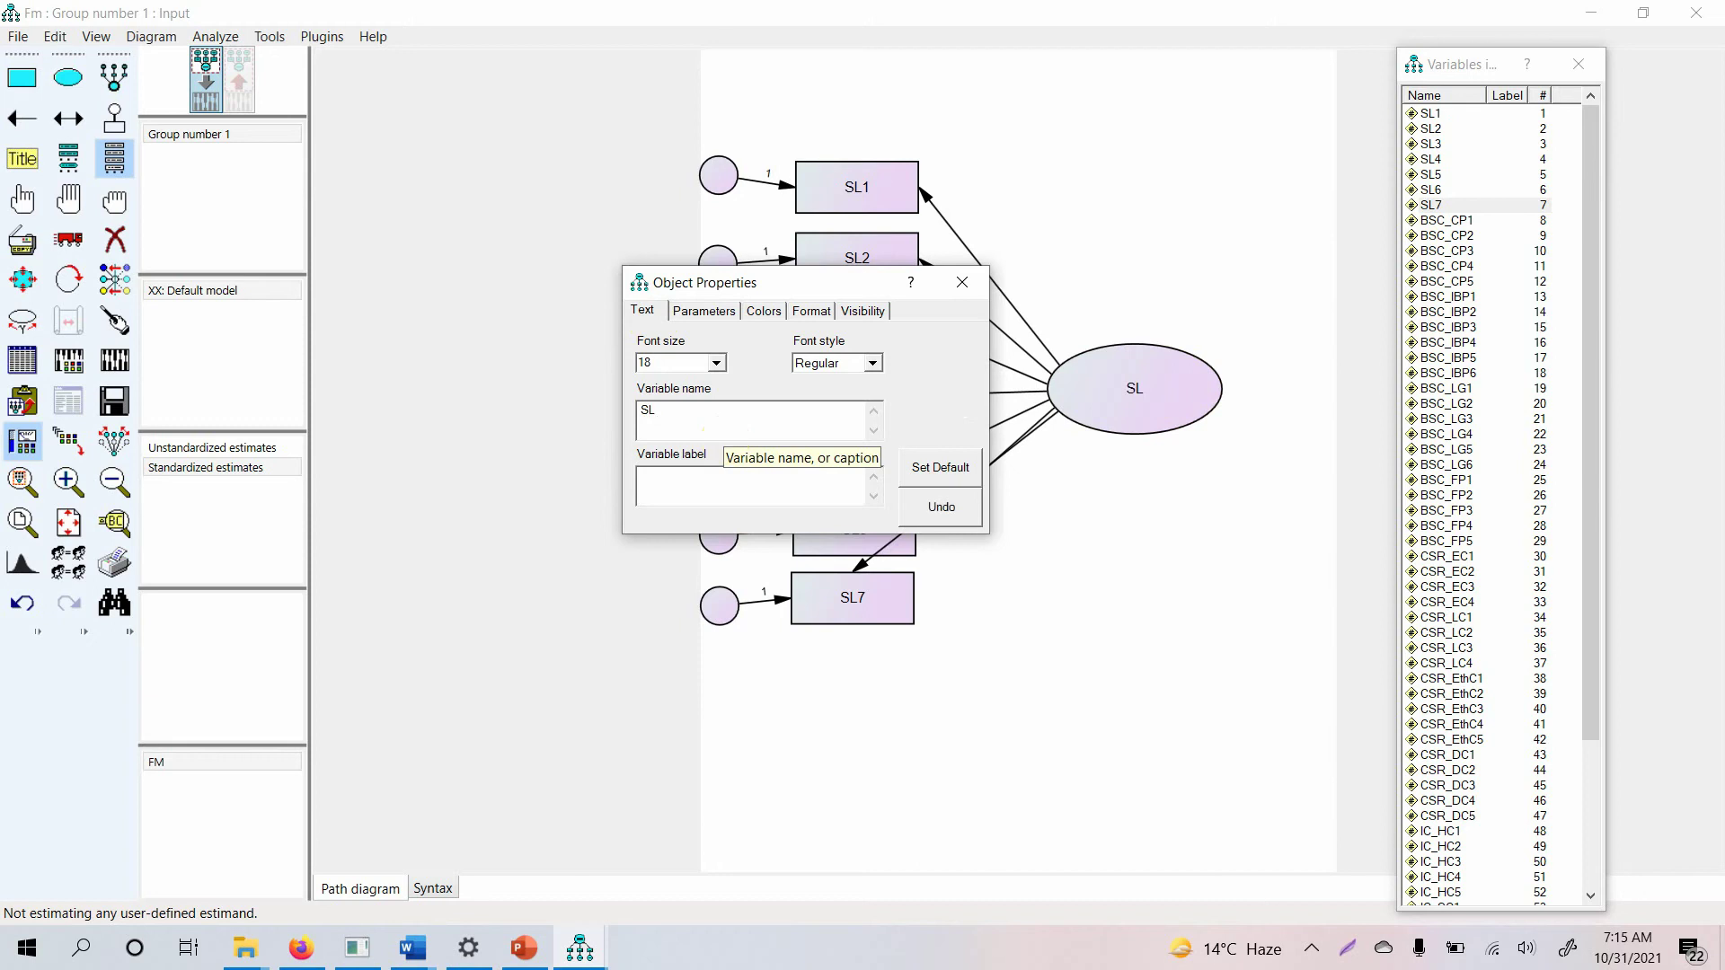
key("Escape")
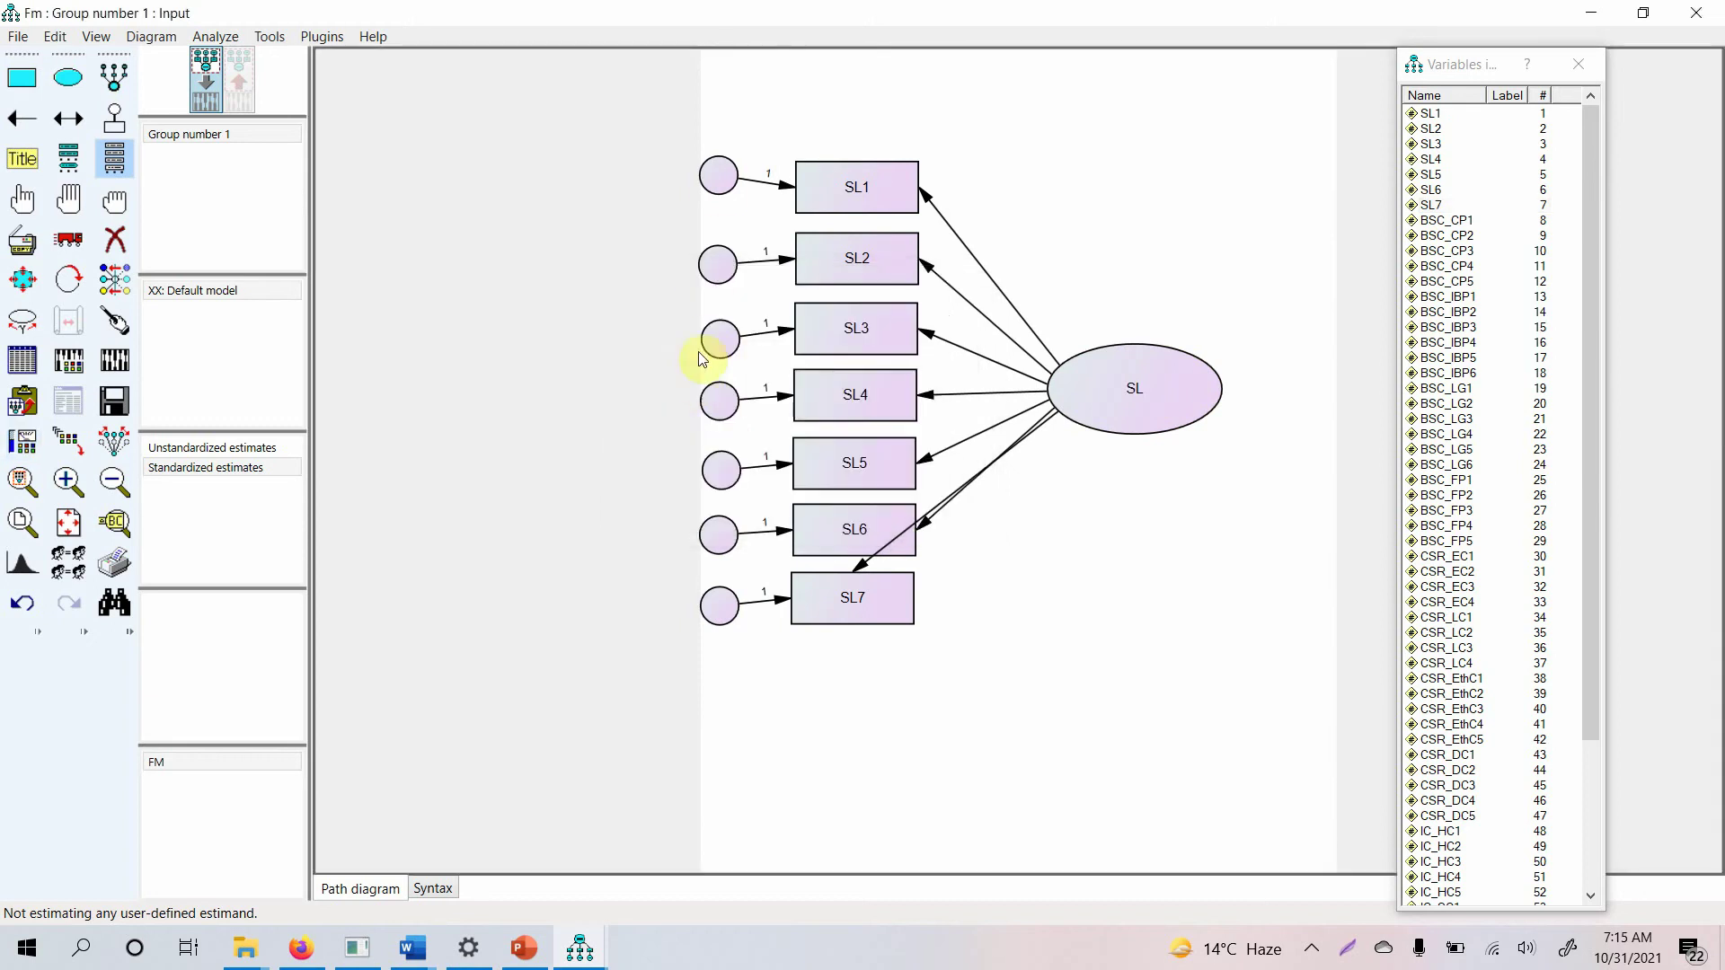
Step: Automatically name the unobserved error variables e1 to e7 and try to calculate the model estimates
left_click(317, 36)
left_click(241, 166)
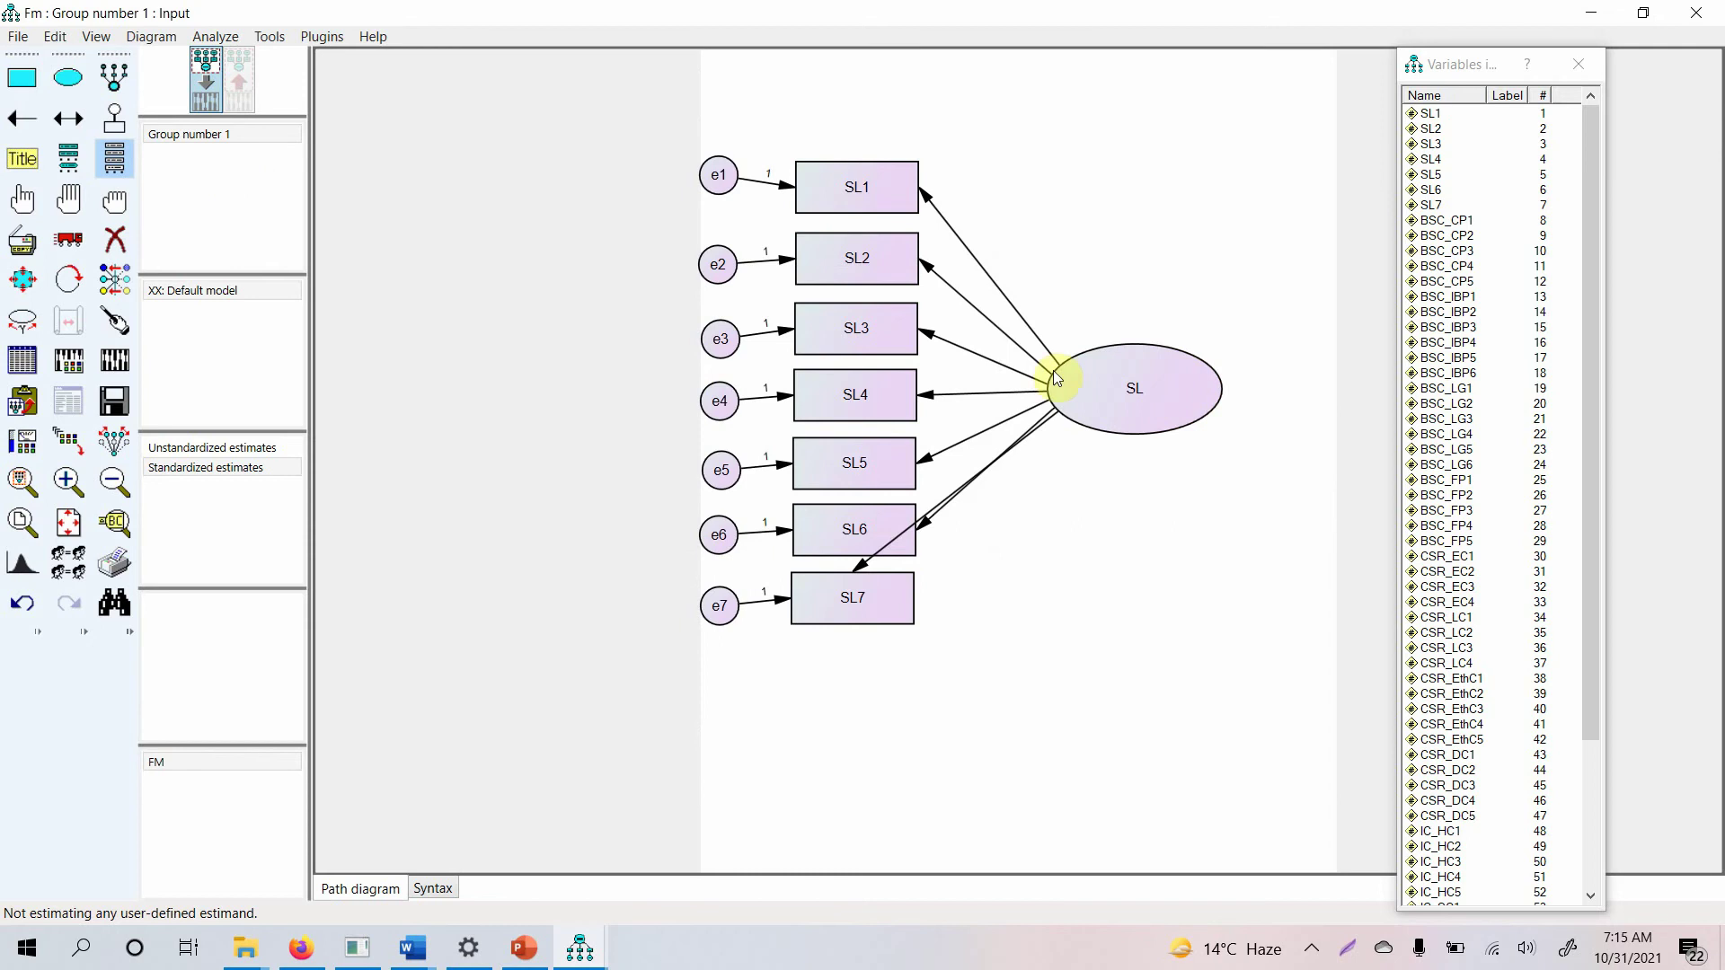
left_click(115, 364)
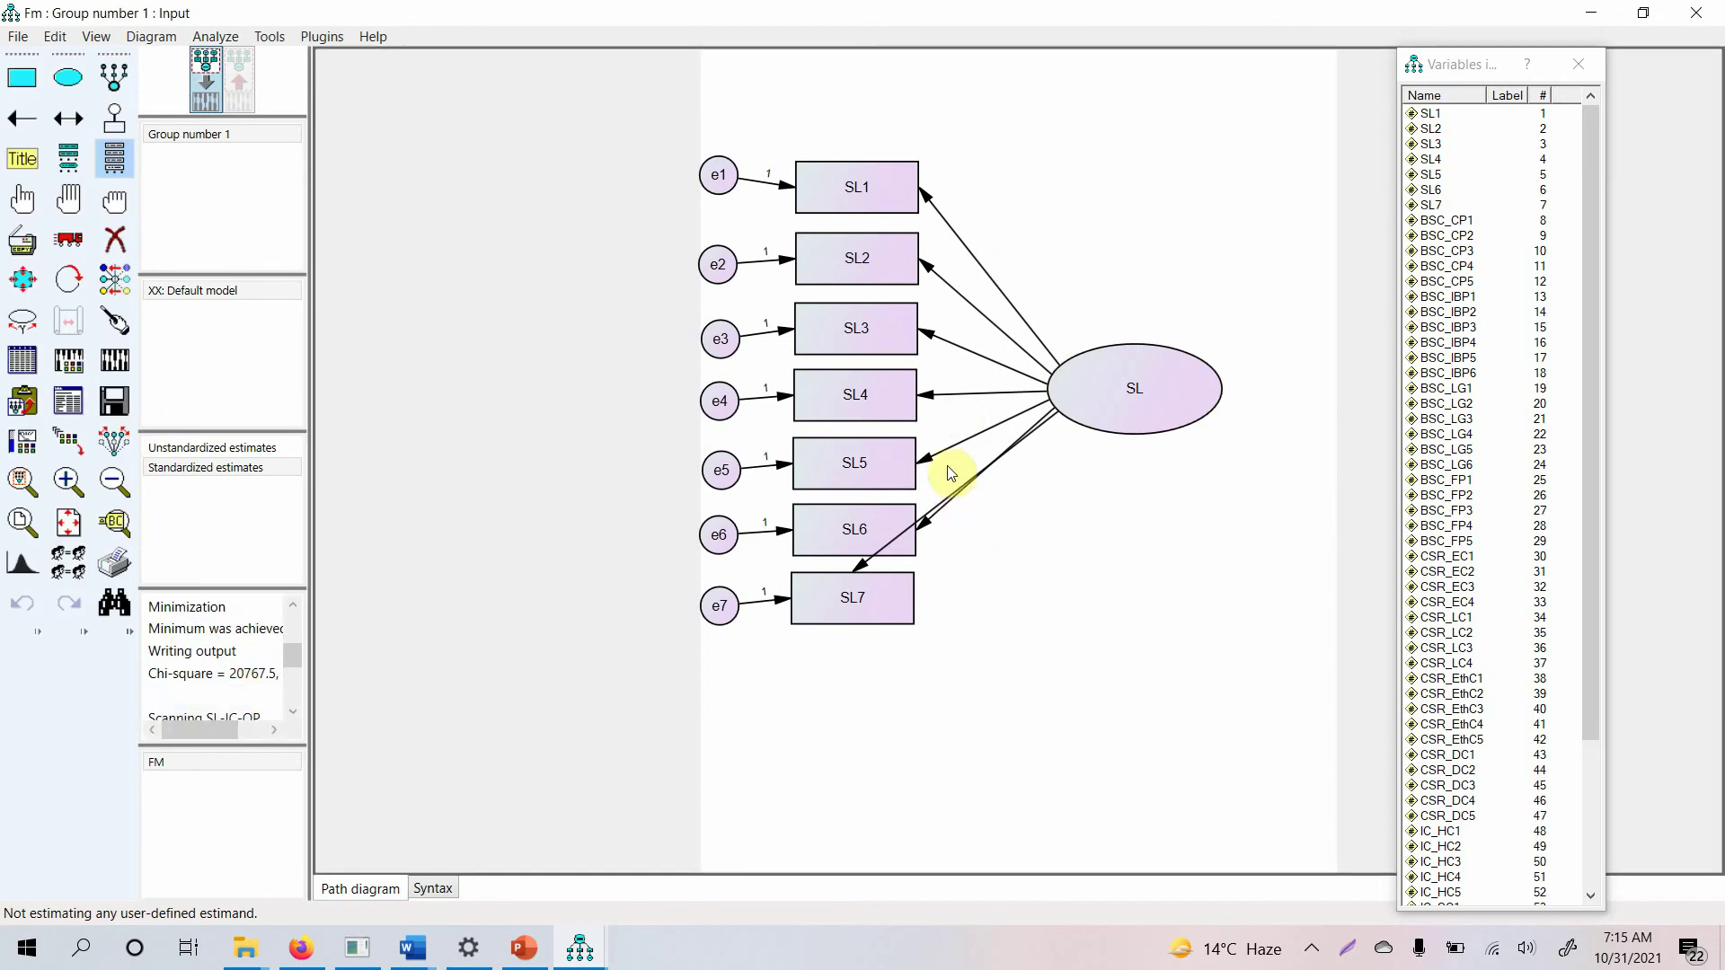
Step: Fix the regression weight of the path from SL to SL1 at 1
double_click(928, 202)
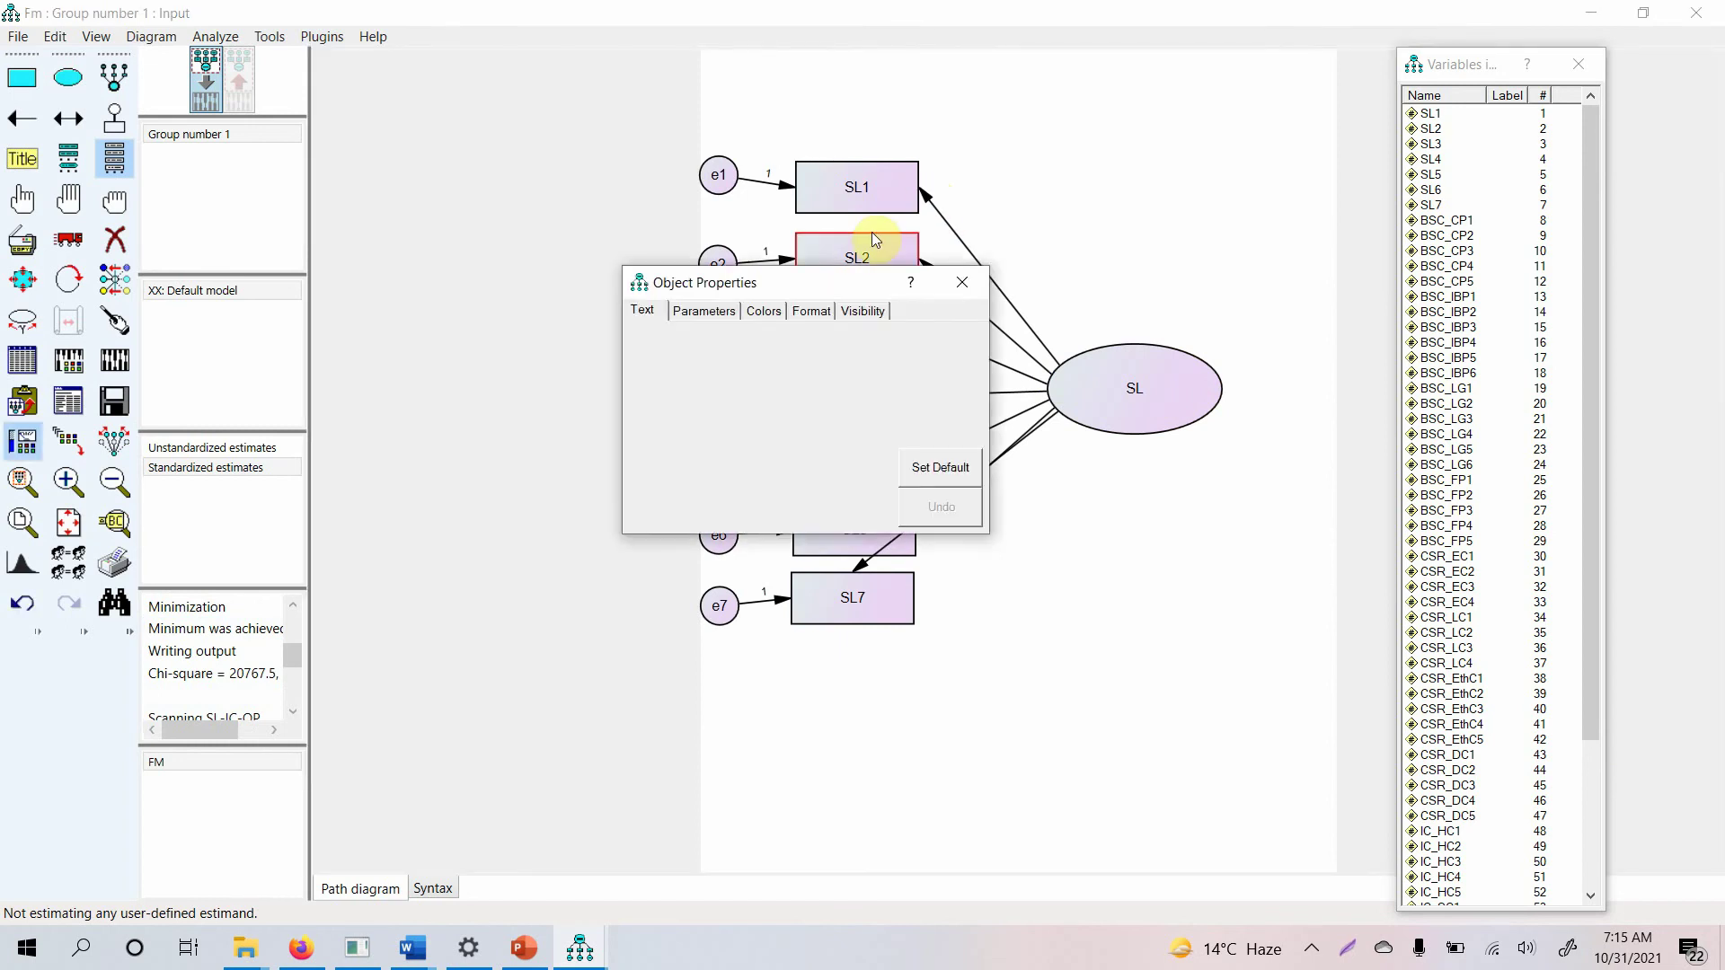
left_click(705, 311)
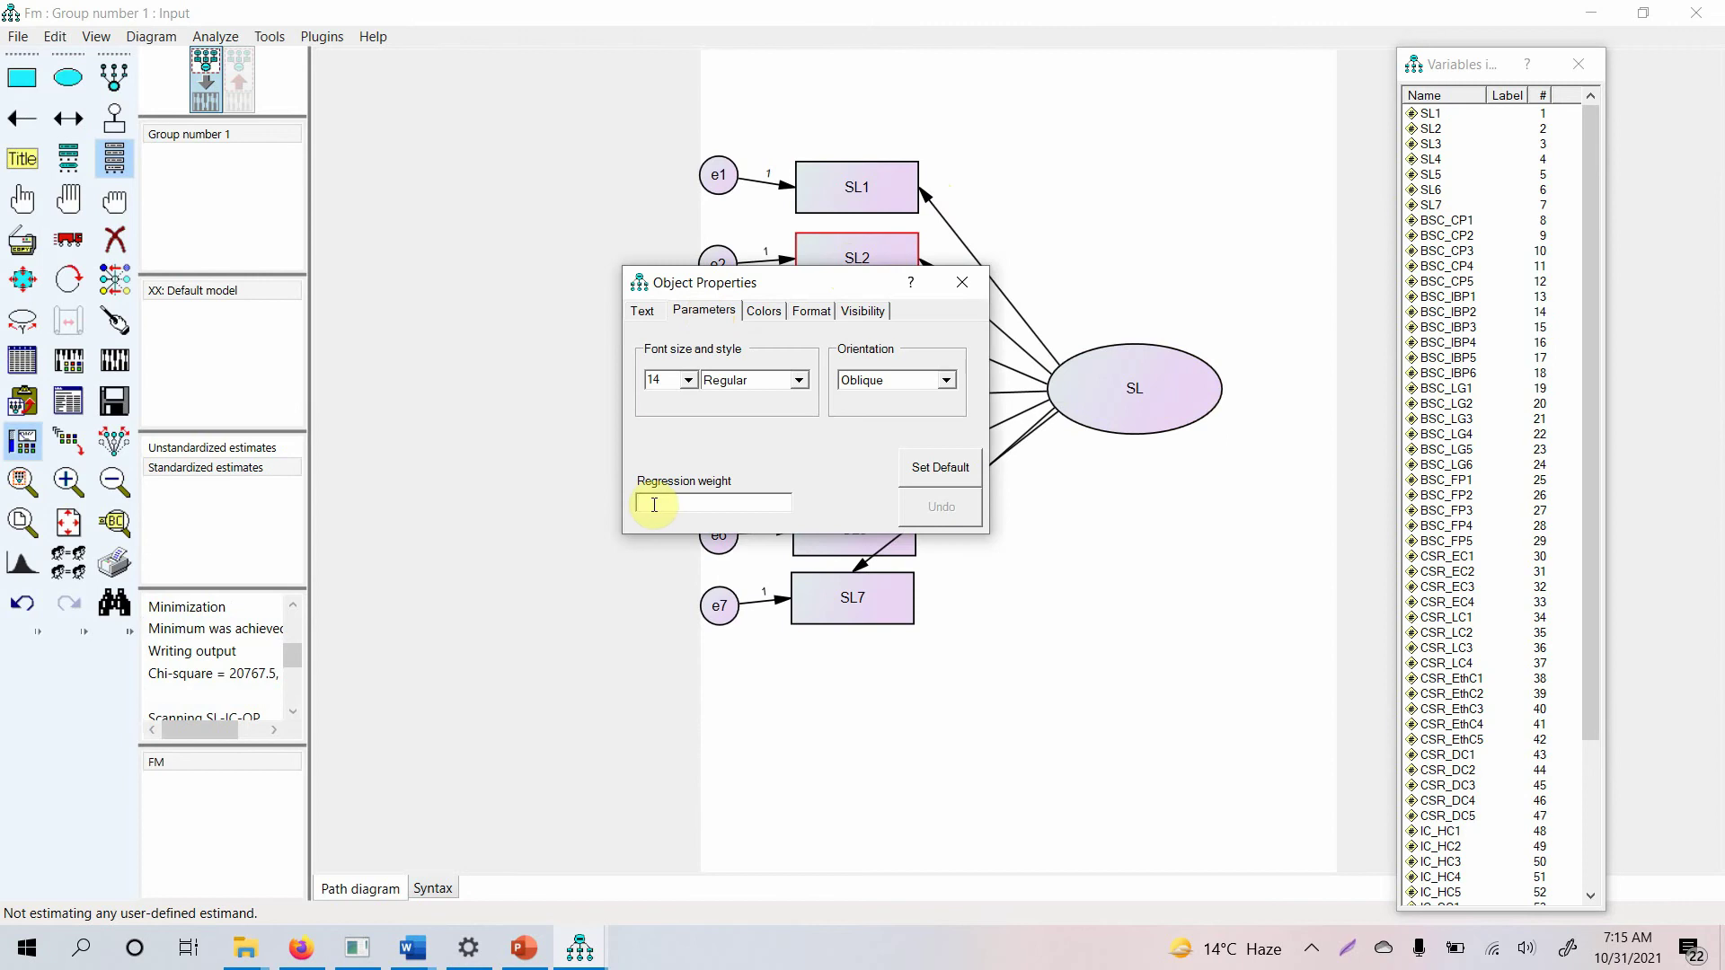
left_click(973, 279)
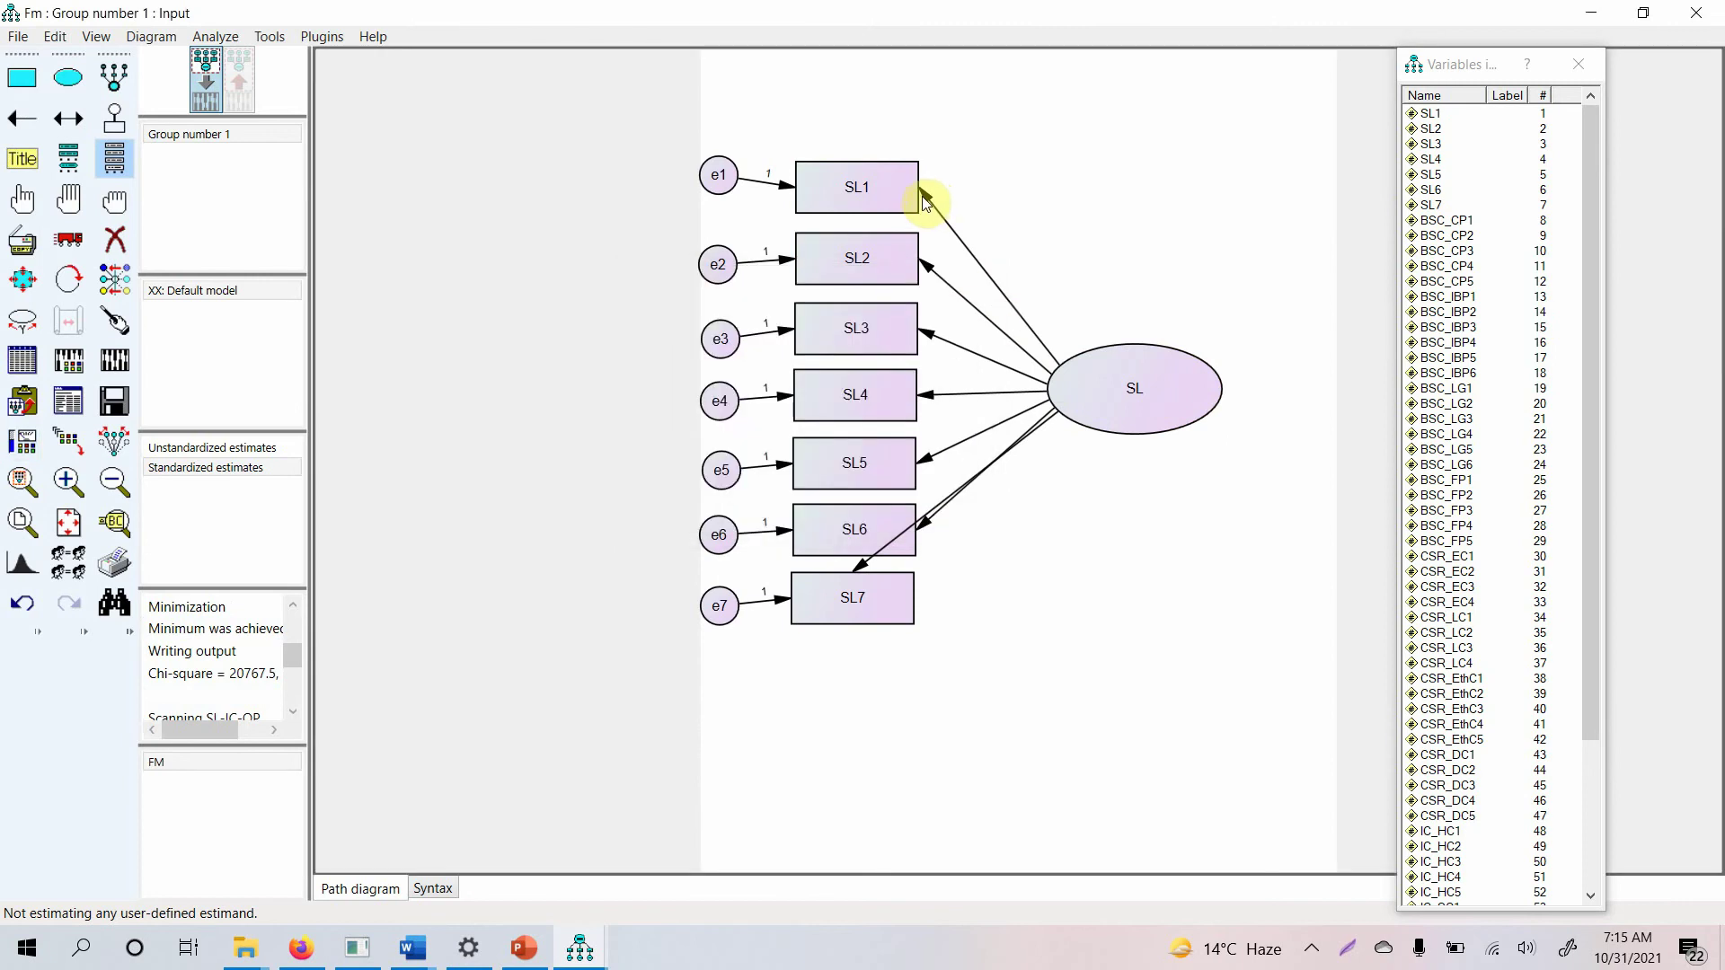
double_click(928, 198)
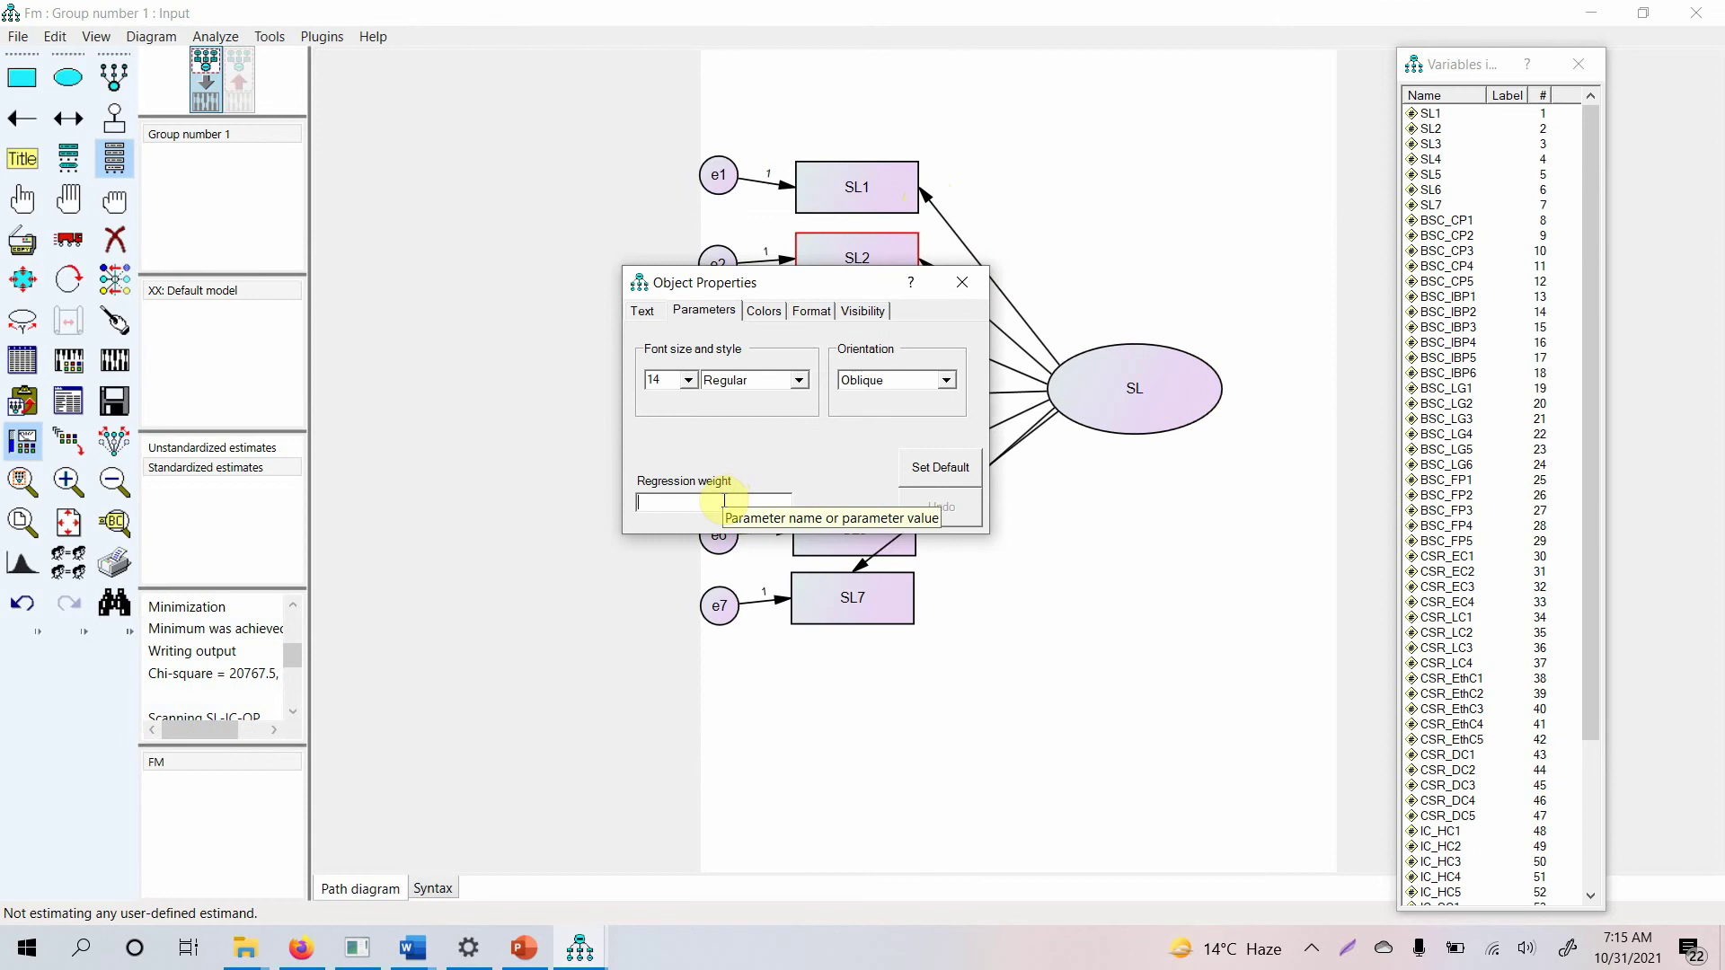
type("1")
left_click(846, 349)
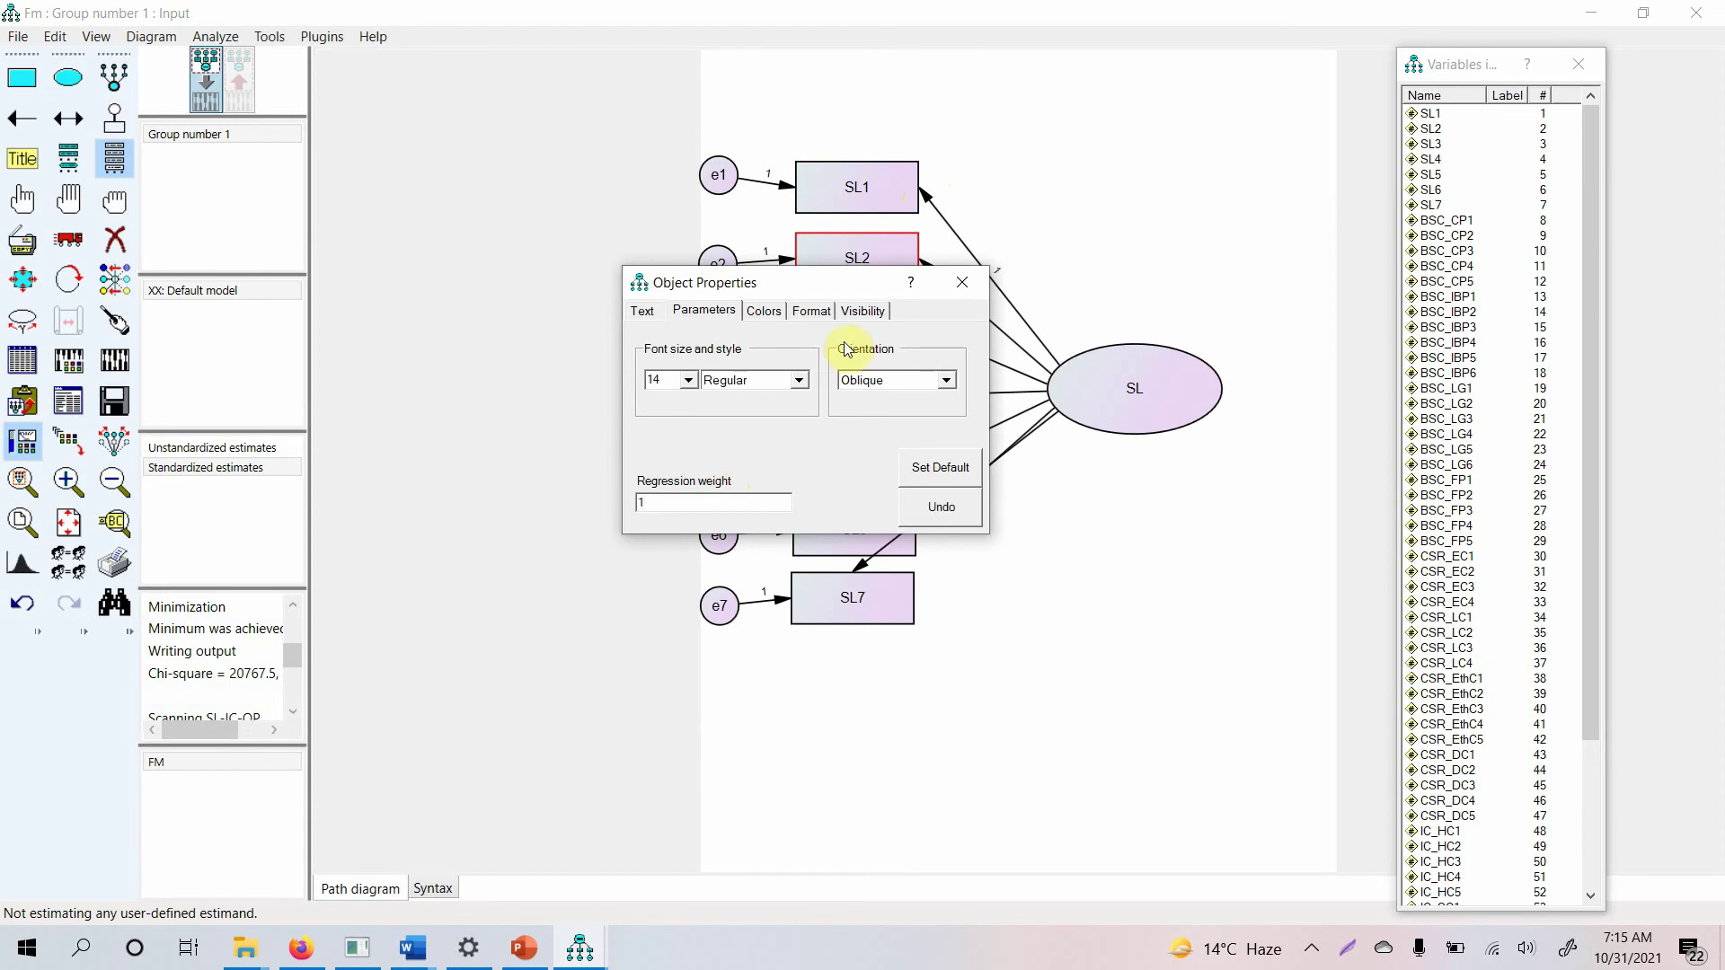
left_click(954, 286)
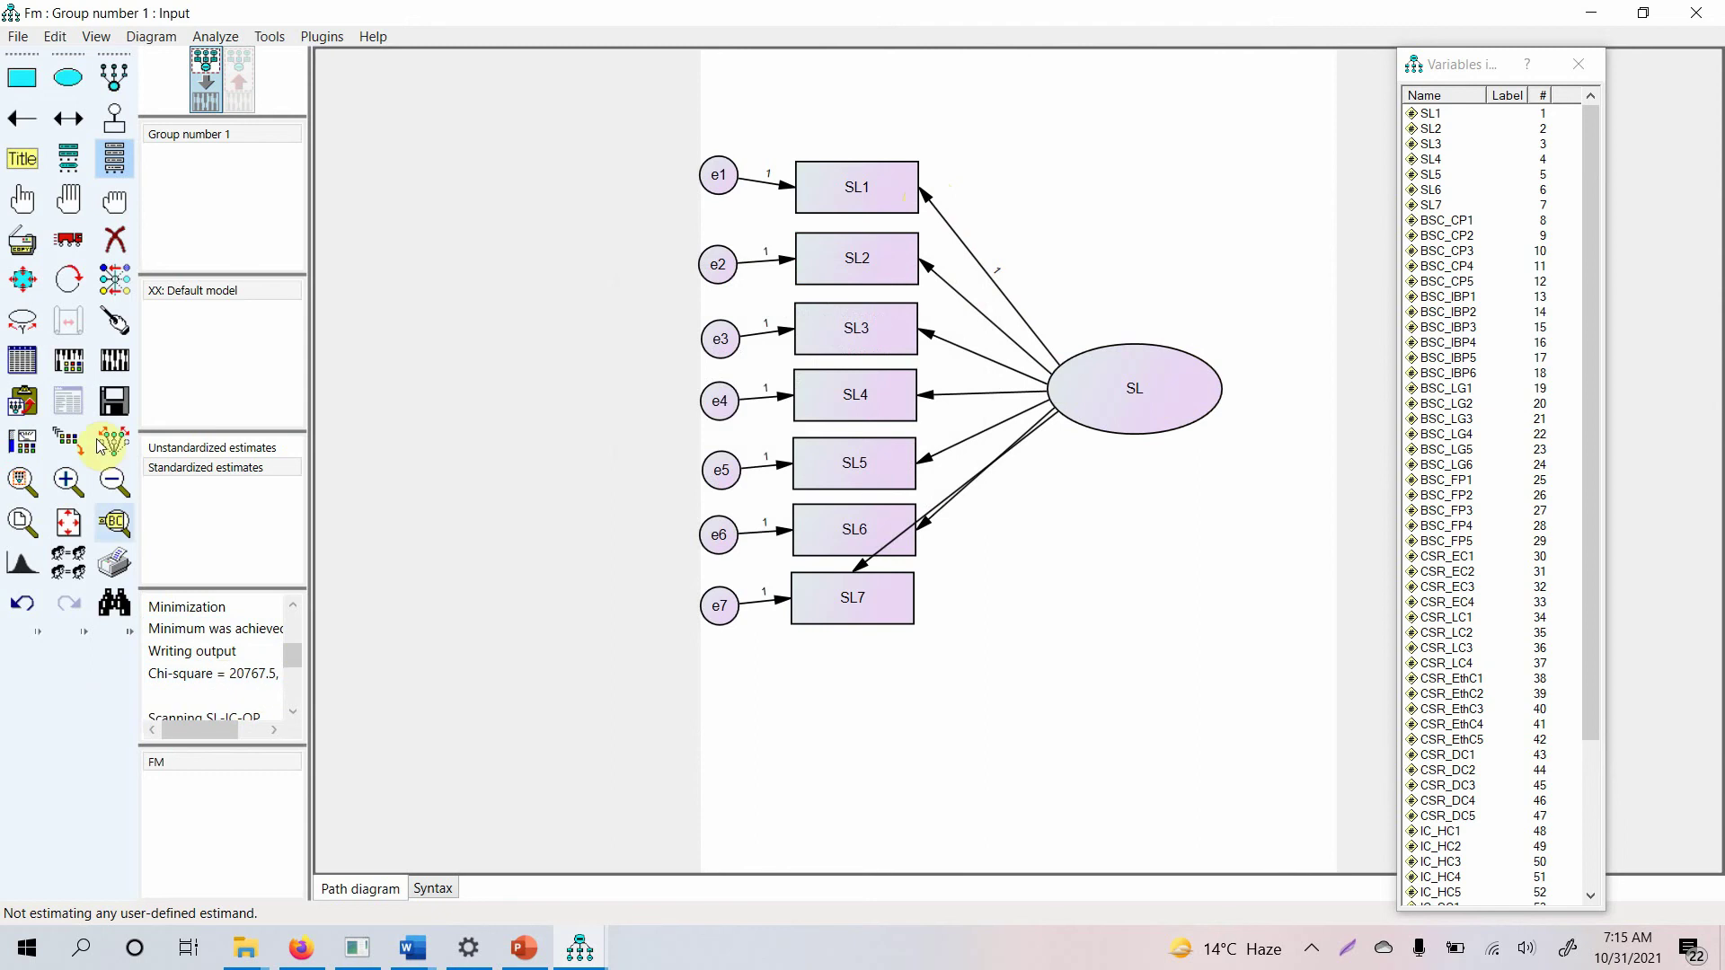
Step: Calculate the estimates for the constrained model and open its text output
left_click(115, 358)
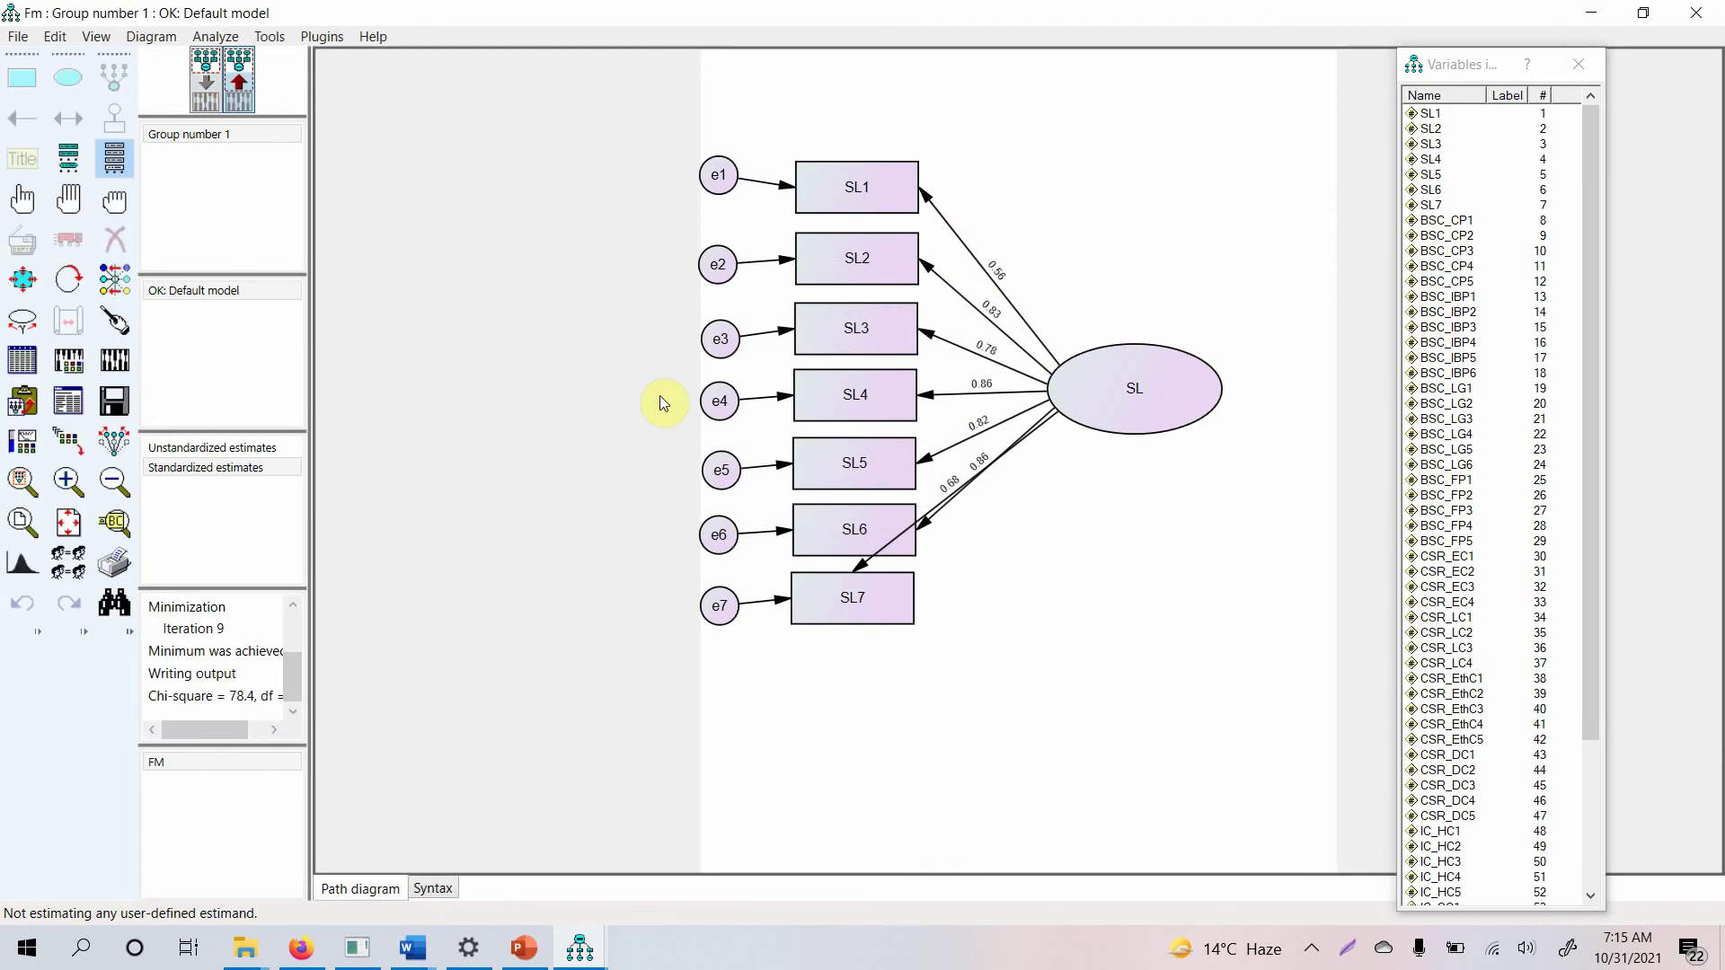
left_click(72, 412)
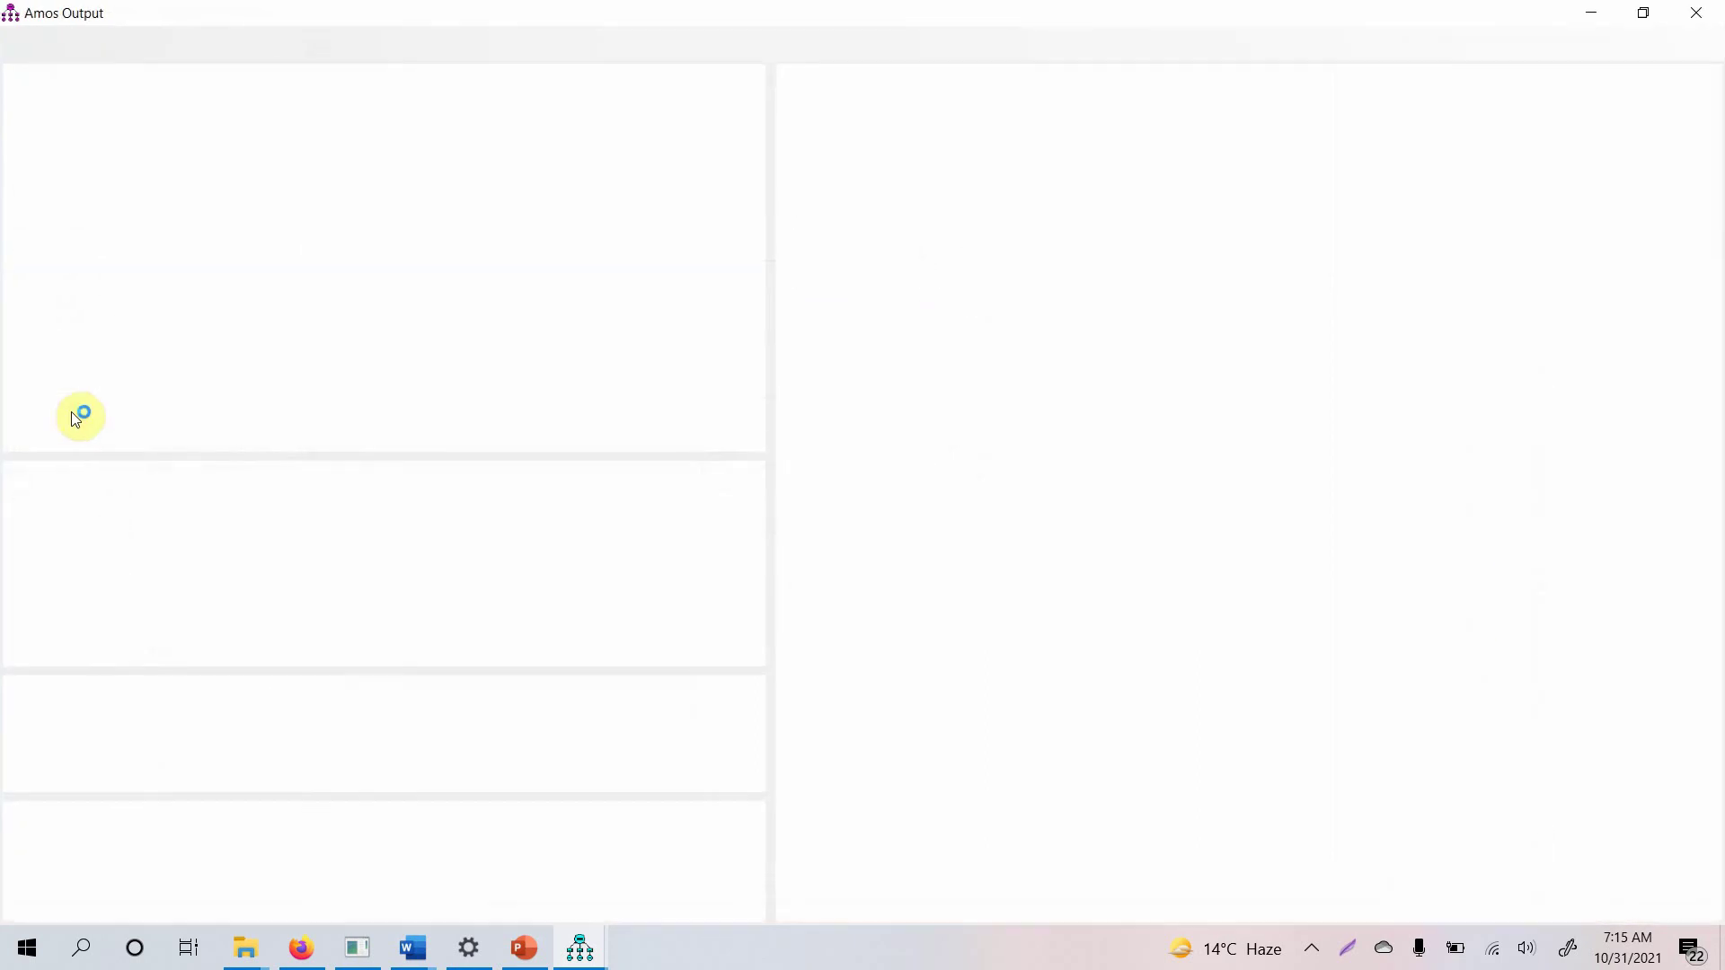
left_click(1696, 13)
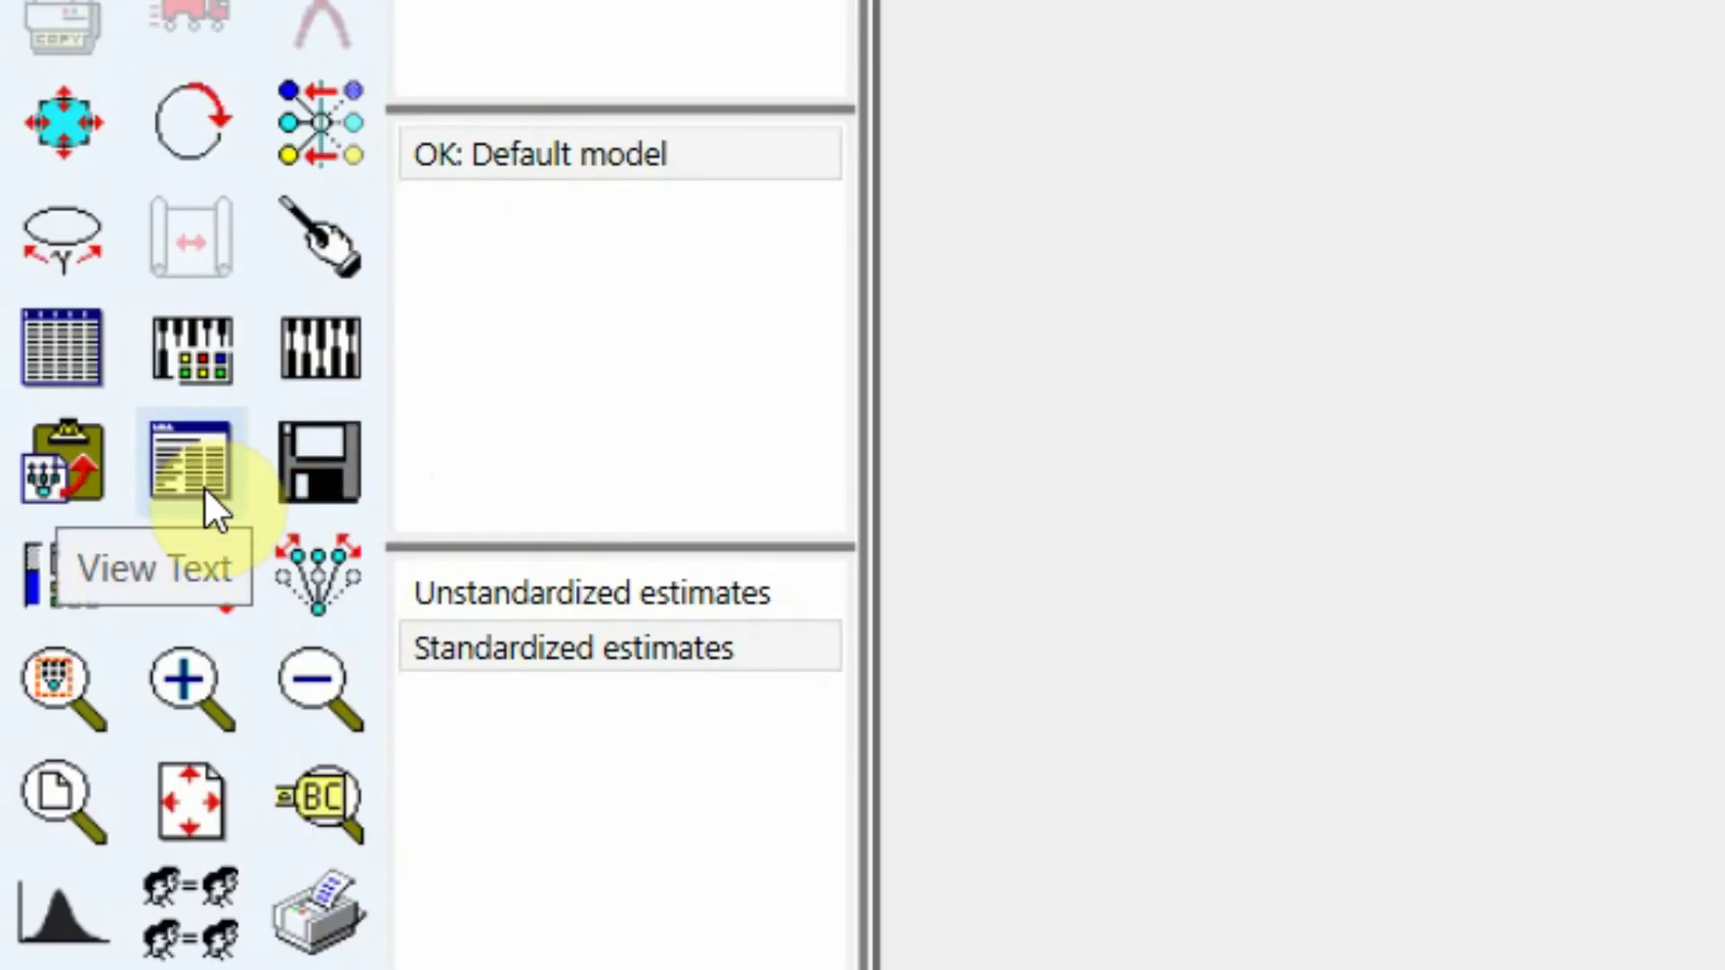
left_click(133, 450)
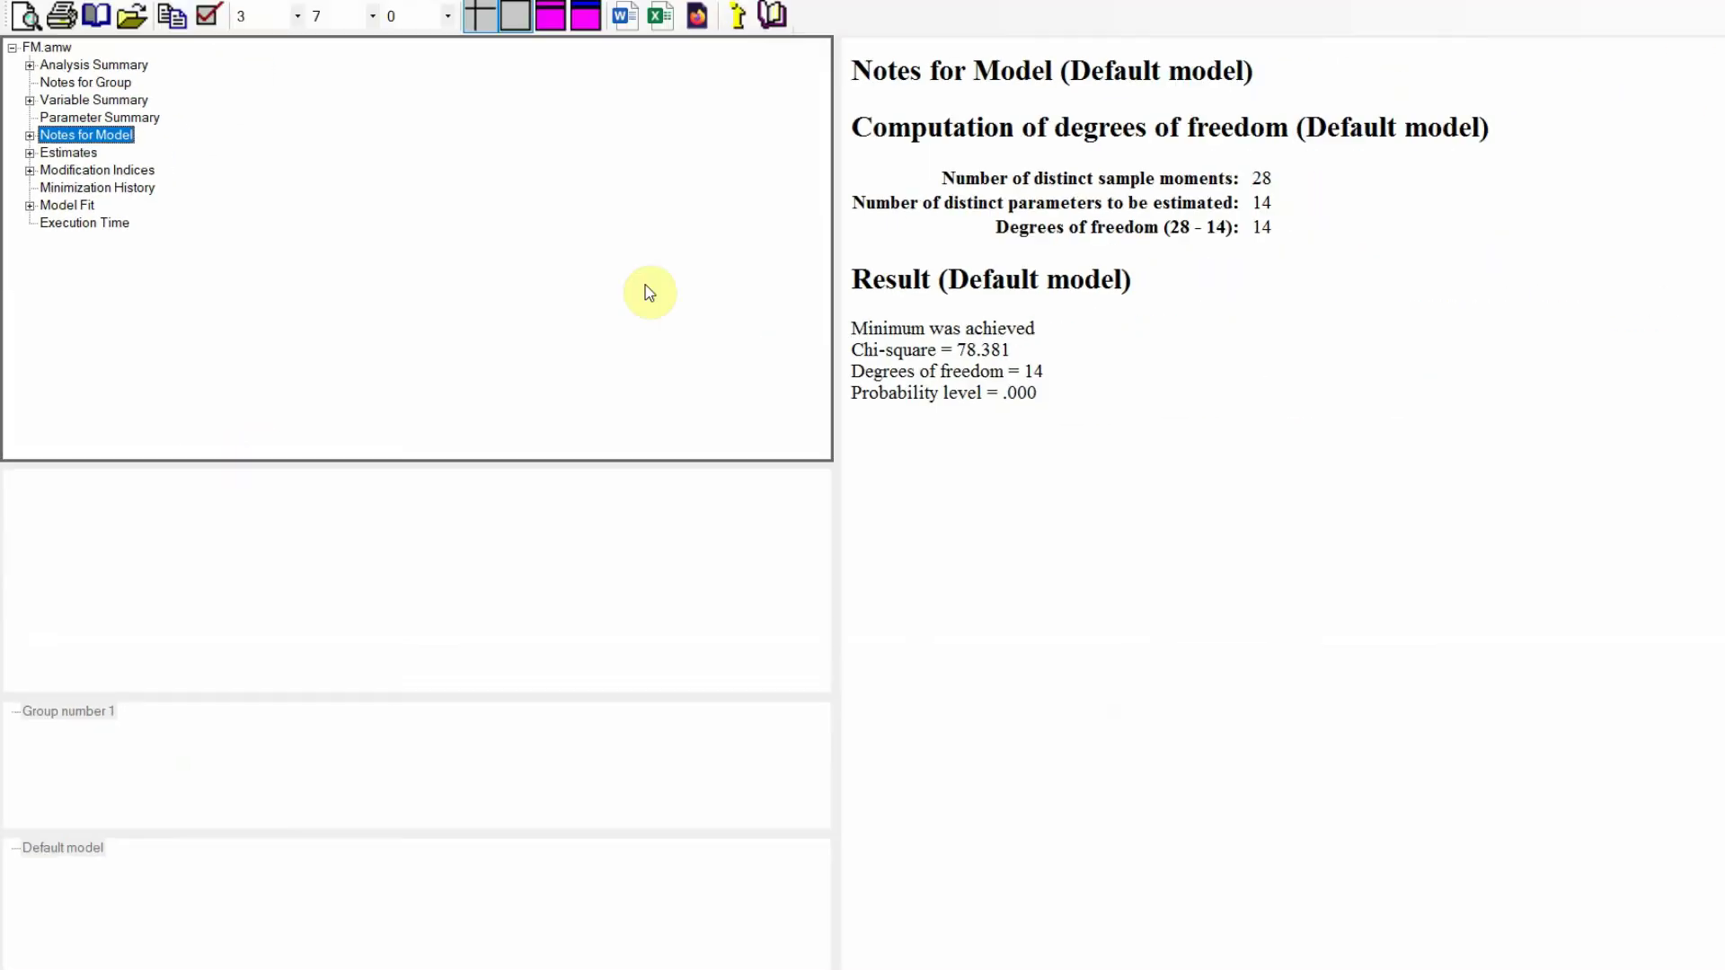